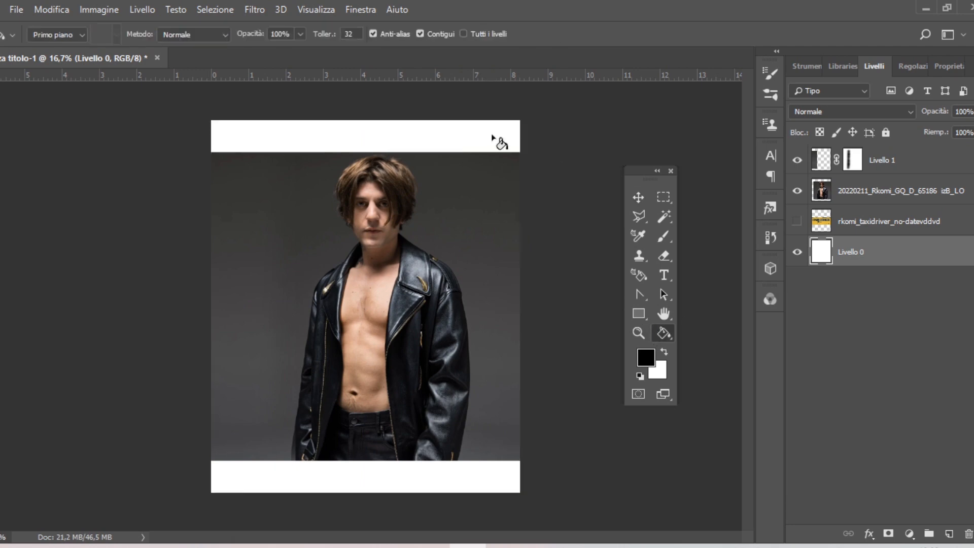
- Fill the background layer Livello 0 with the dark grey sampled from the photo's backdrop
left_click(496, 142)
right_click(662, 332)
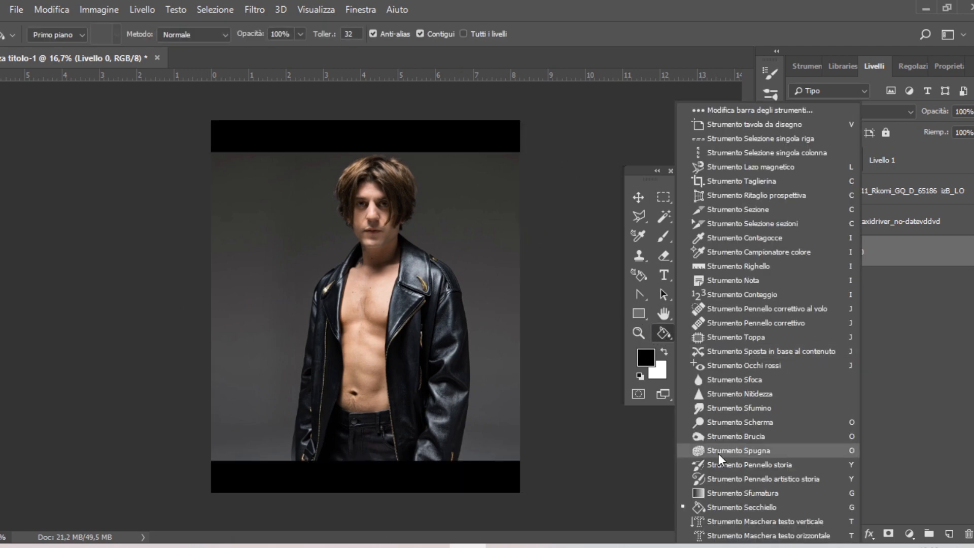
left_click(714, 242)
left_click(486, 160)
right_click(663, 333)
left_click(740, 507)
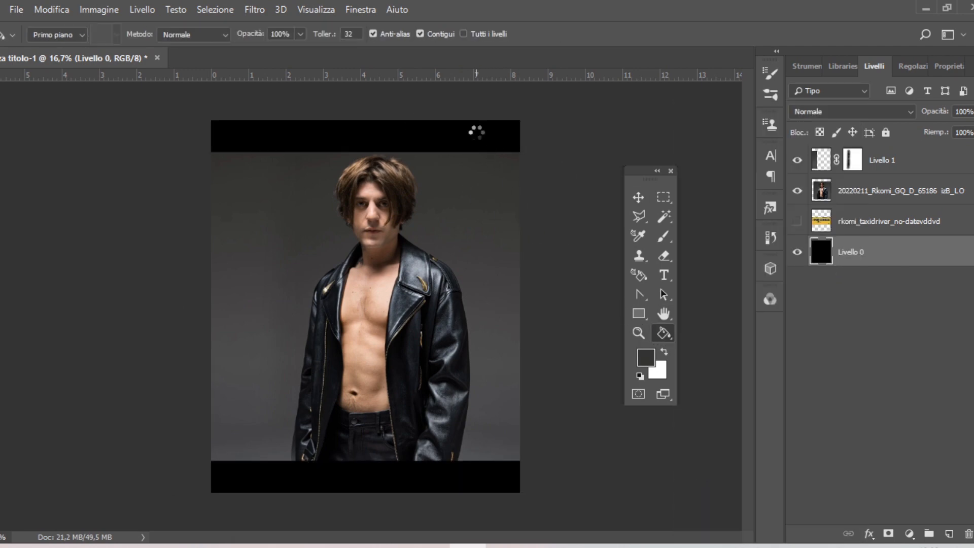
left_click(484, 142)
- Add a layer mask to the portrait layer and brush the photo's upper edge away, also touching up Livello 1's mask
left_click(639, 197)
left_click(571, 170)
left_click(514, 158)
left_click(889, 534)
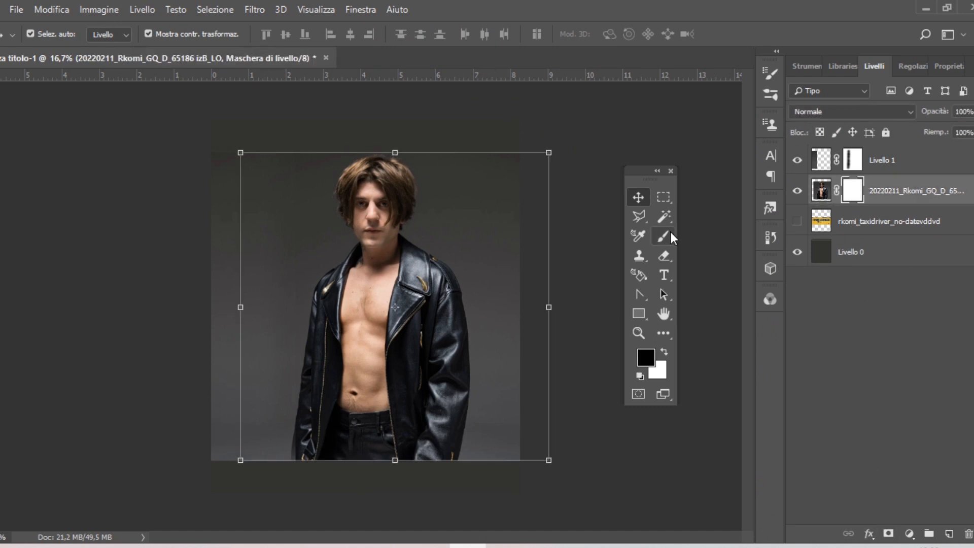
left_click(663, 236)
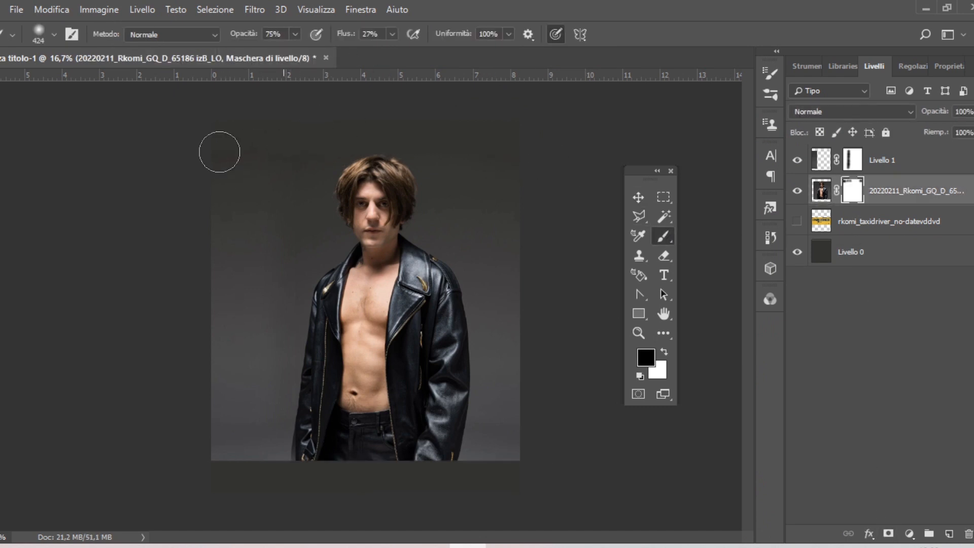
left_click_drag(432, 148, 281, 160)
left_click(848, 160)
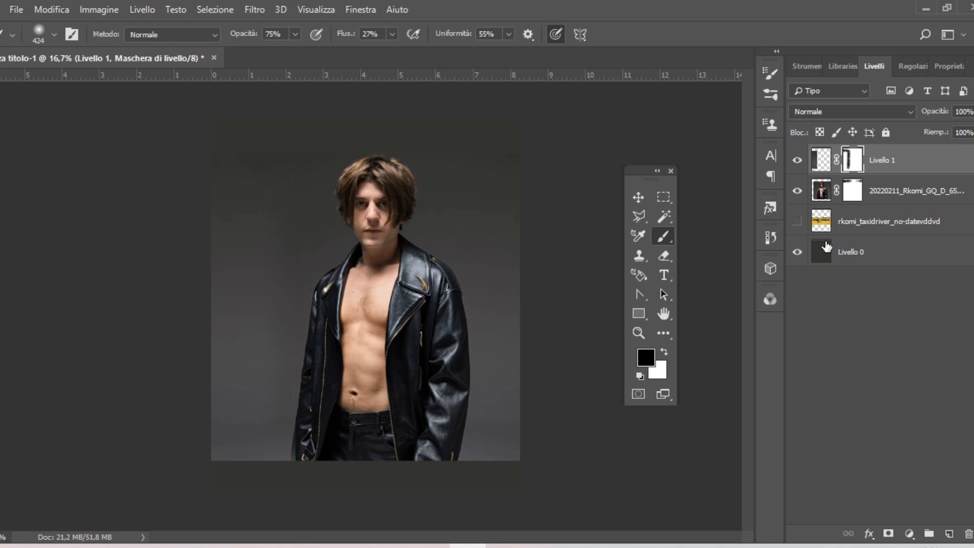
left_click(853, 190)
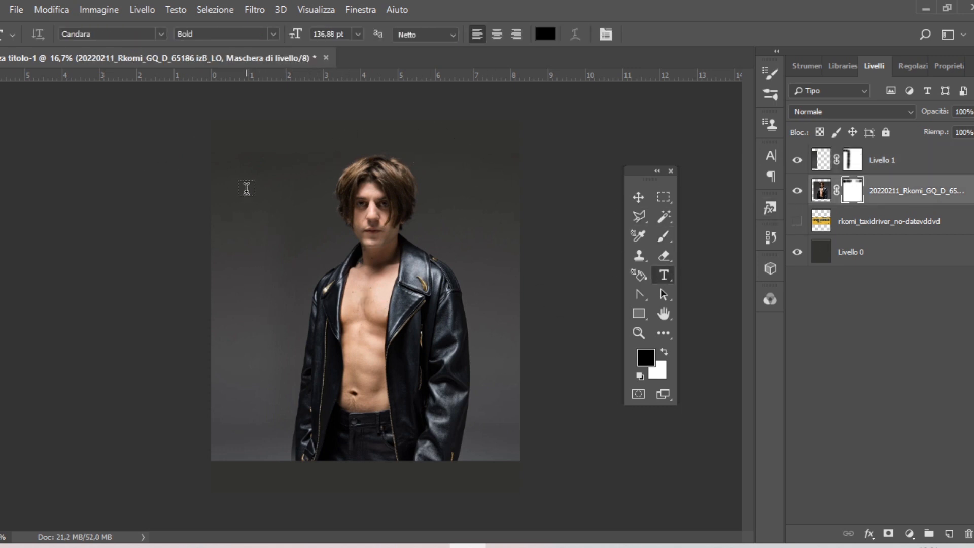
- Crop the canvas to add space above the man and trim the empty strip below the photo
key("c")
left_click_drag(367, 117, 372, 100)
left_click_drag(372, 504, 359, 496)
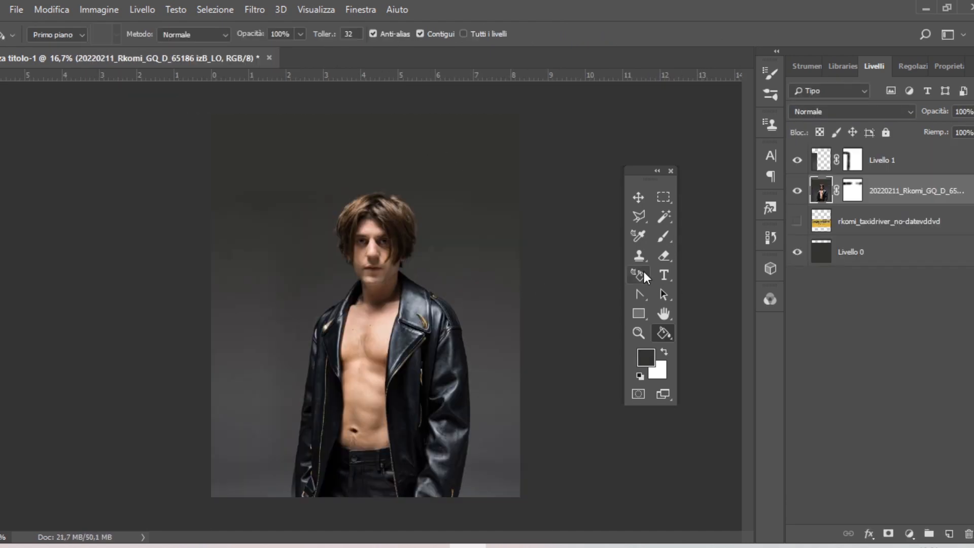
- Add the text CAPODANNO at 100 pt across the lower part of the portrait and place its layer above Livello 1
left_click(664, 275)
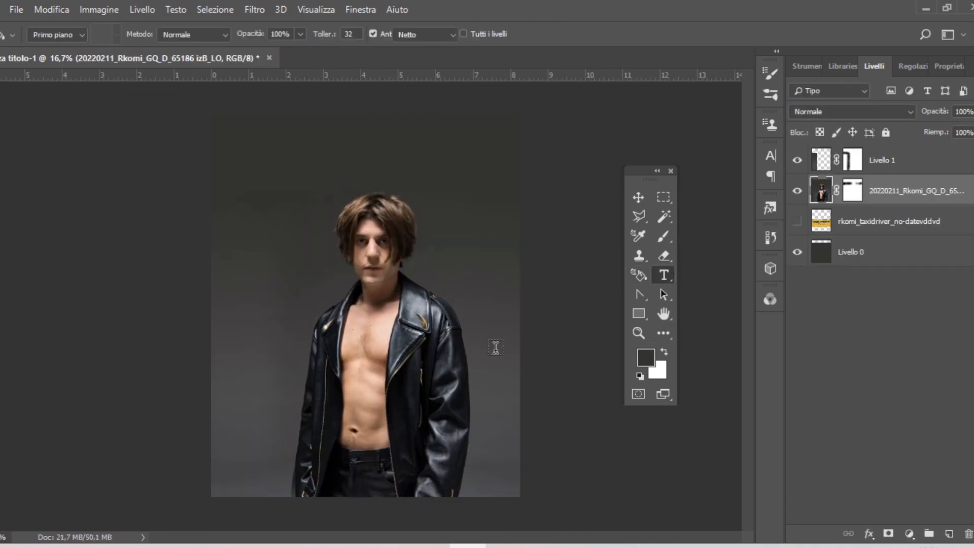
left_click_drag(233, 423, 673, 452)
type("CAPODANNO")
left_click_drag(644, 453, 235, 455)
left_click(546, 34)
left_click(873, 227)
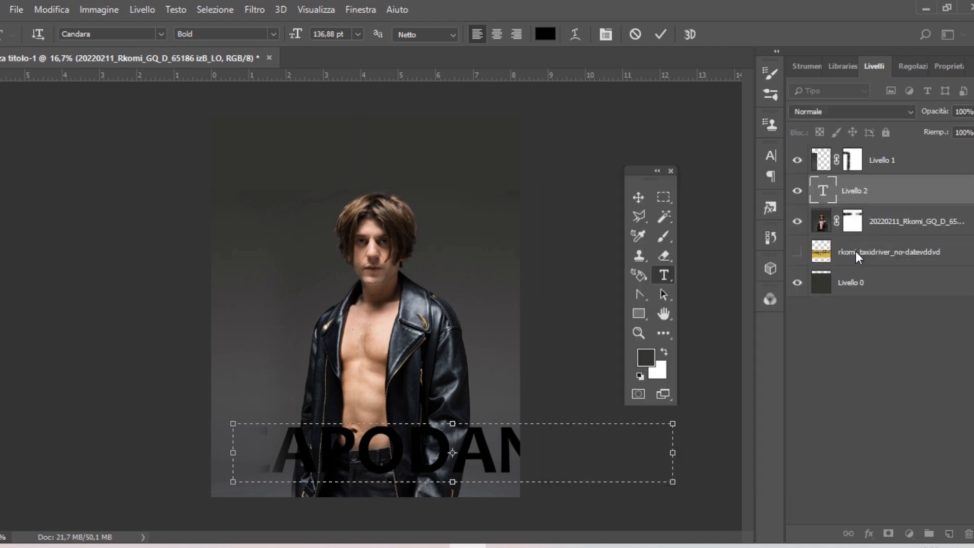
key("Return")
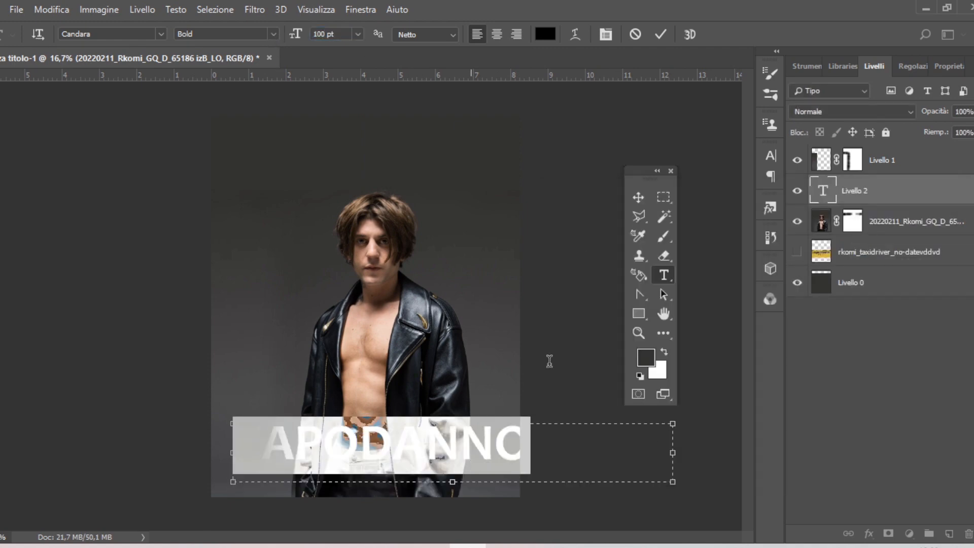
left_click(639, 197)
left_click_drag(835, 189, 834, 147)
- Apply a white drop shadow to the CAPODANNO text with a 154° angle, 14 px distance and 20% spread
left_click(870, 533)
left_click(809, 312)
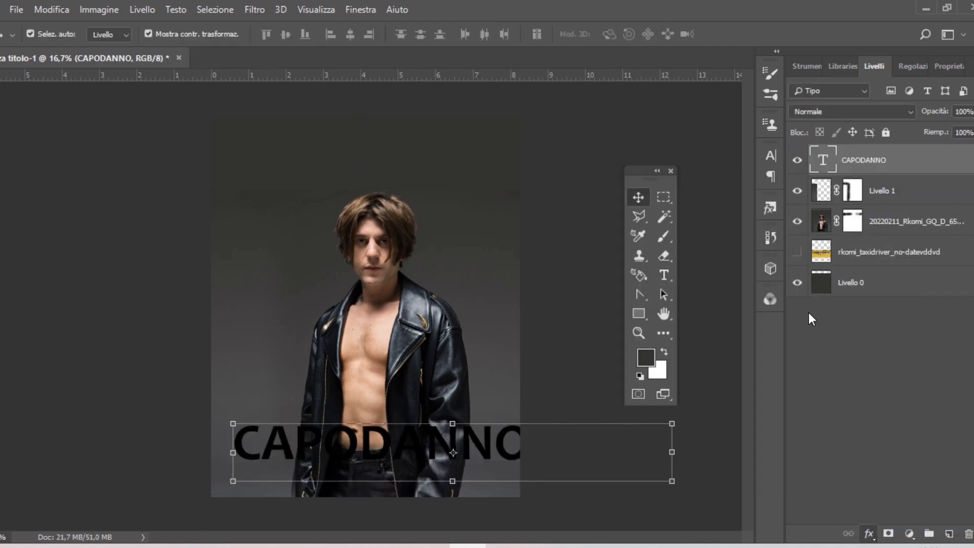
left_click(765, 194)
left_click(561, 239)
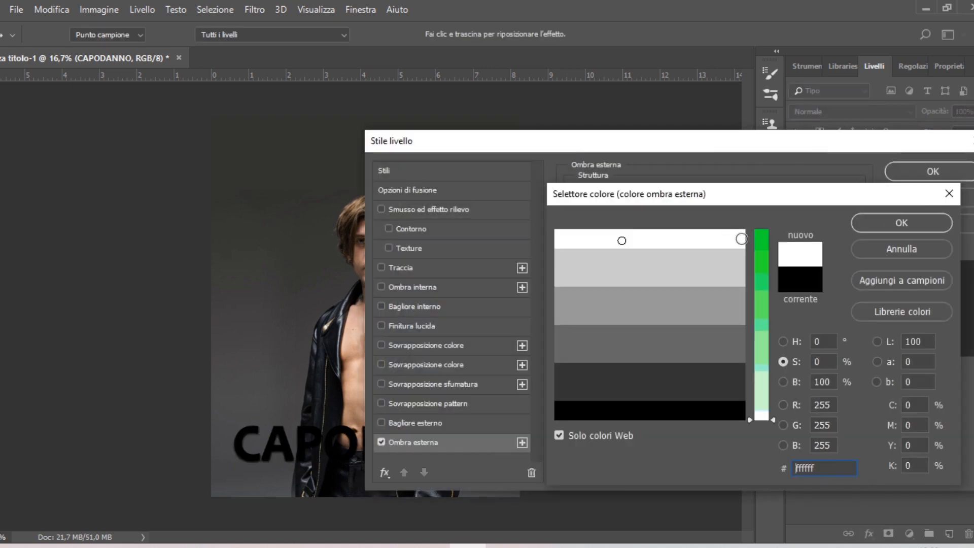
left_click(872, 226)
left_click_drag(650, 236, 642, 232)
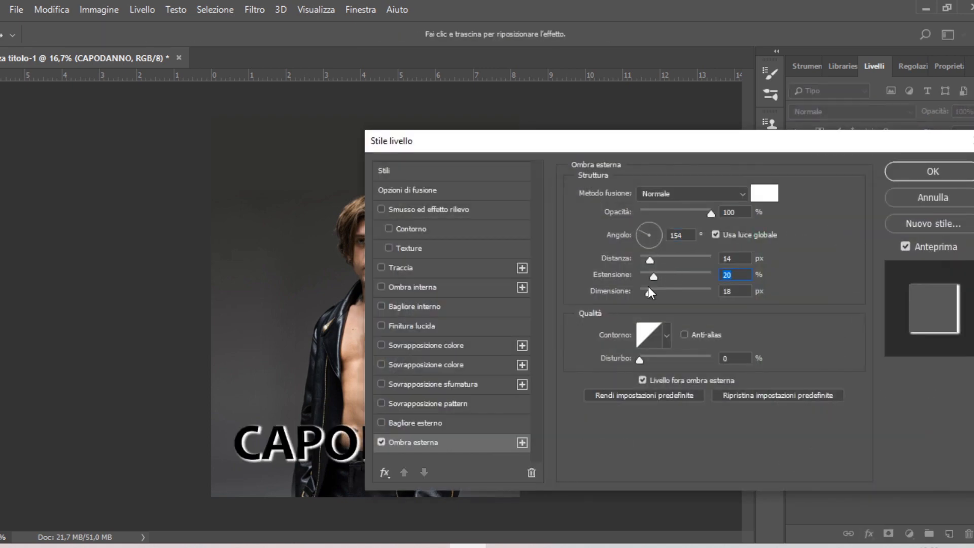
left_click(951, 176)
- Change the CAPODANNO font to Monotype Corsiva and move the text above the man's head
key("t")
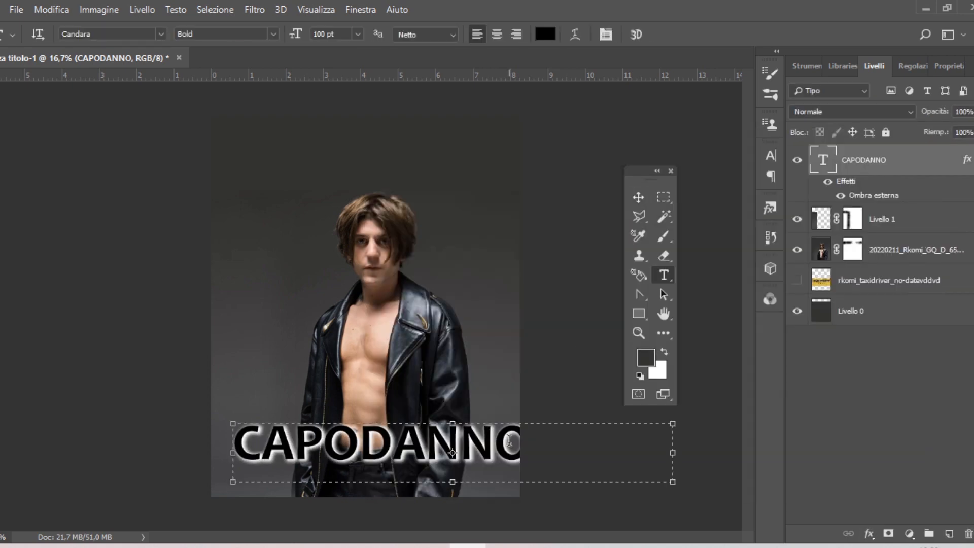
left_click_drag(528, 450, 217, 451)
left_click(161, 33)
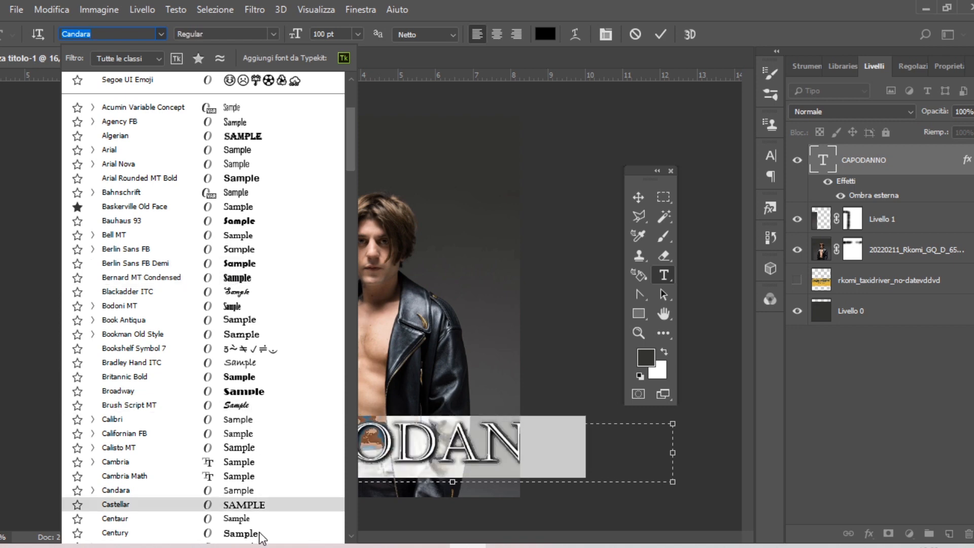
scroll(262, 522, "down", 3)
scroll(262, 516, "down", 2)
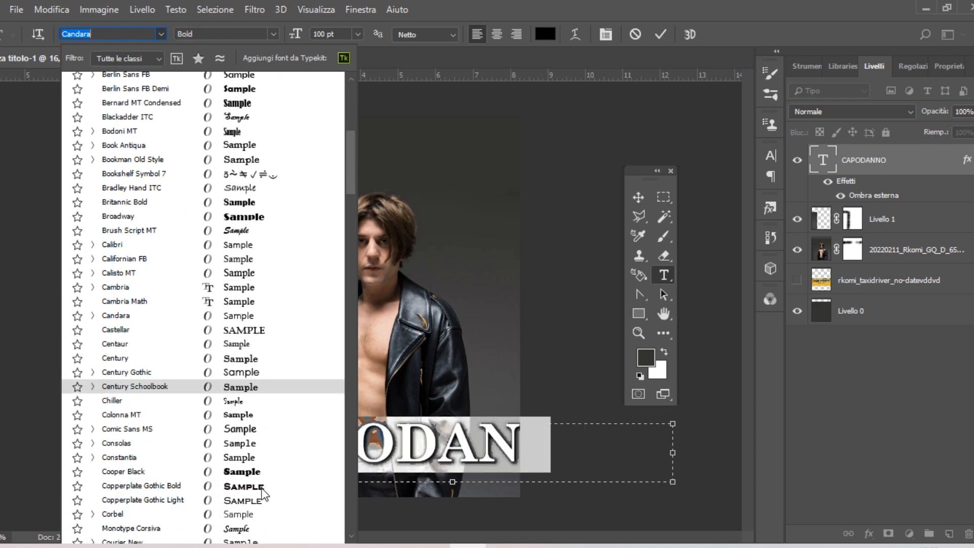
left_click(262, 526)
left_click_drag(472, 422, 472, 137)
- Set the font of the CAPODANNO text to Algerian
left_click(516, 154)
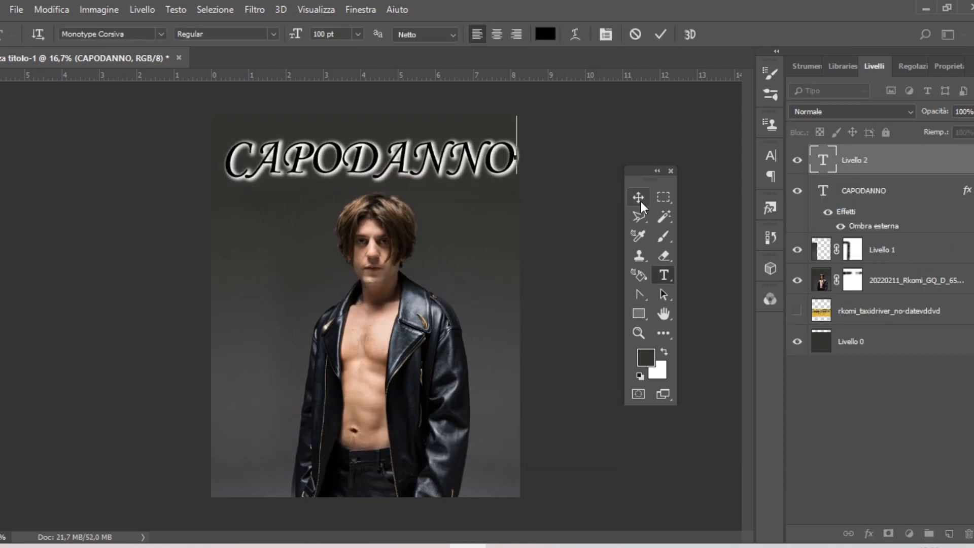
left_click(639, 199)
left_click(489, 165)
left_click(831, 188)
left_click(664, 274)
left_click(474, 154)
left_click_drag(516, 155, 221, 157)
left_click(160, 35)
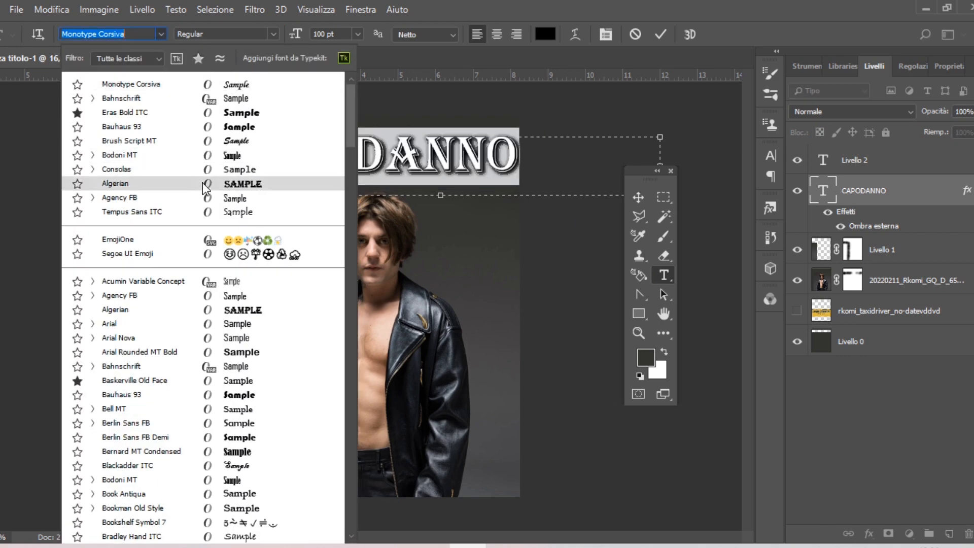
left_click(203, 183)
left_click(639, 198)
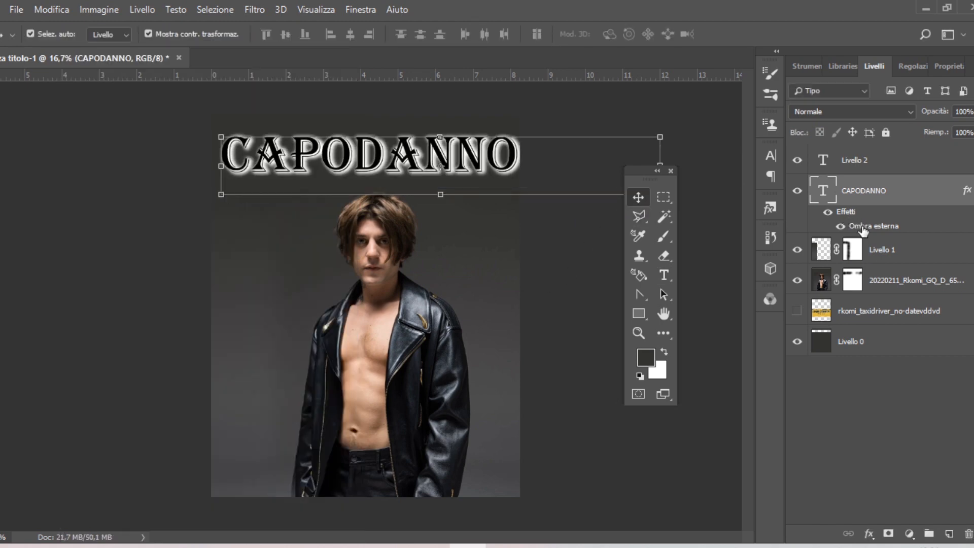
- Change the drop shadow colour of the CAPODANNO text to golden orange cc9900
double_click(863, 227)
left_click(739, 192)
left_click(762, 233)
left_click(578, 275)
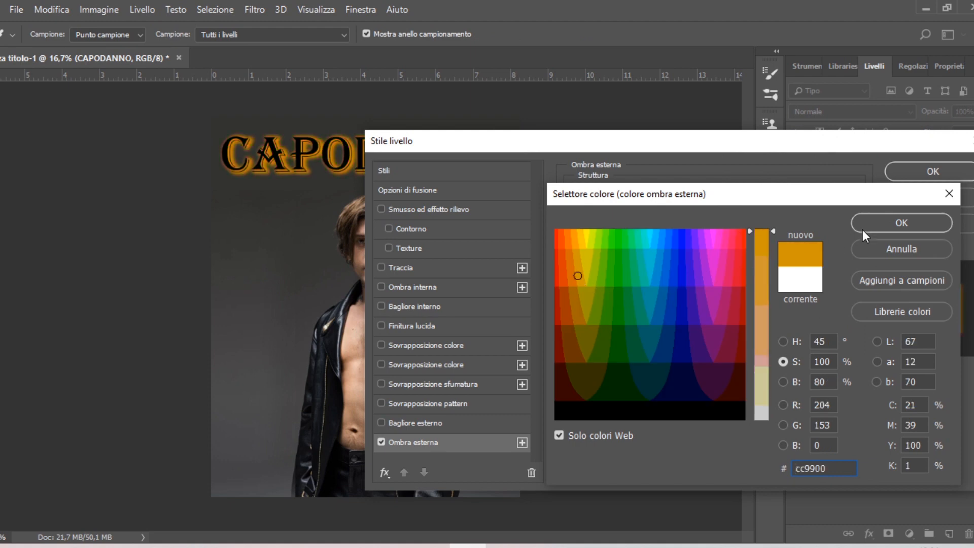
left_click(864, 229)
left_click(891, 178)
- Recolour the CAPODANNO text white and nudge it slightly left to centre it on the poster
left_click(664, 275)
left_click_drag(518, 153, 221, 152)
left_click(545, 34)
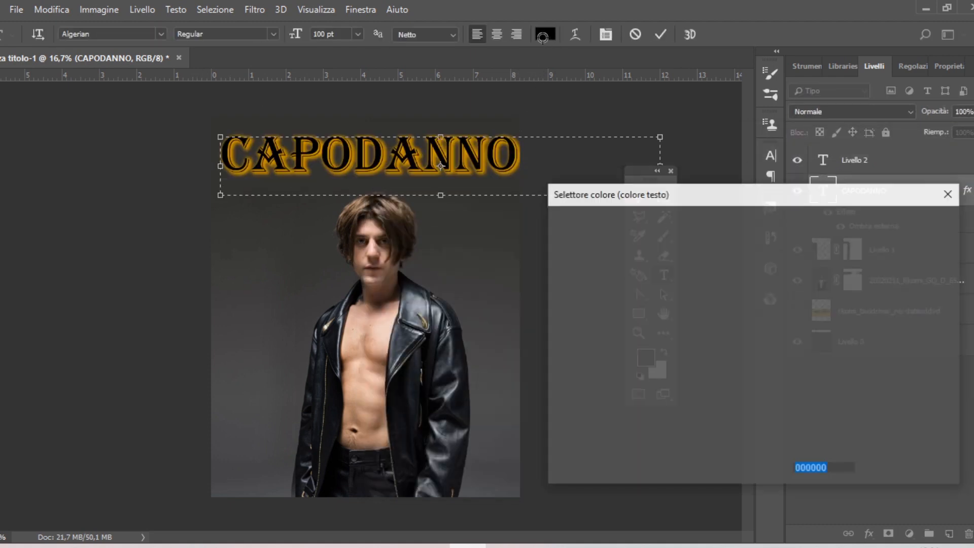
left_click(707, 237)
left_click(869, 223)
left_click(638, 197)
left_click(682, 151)
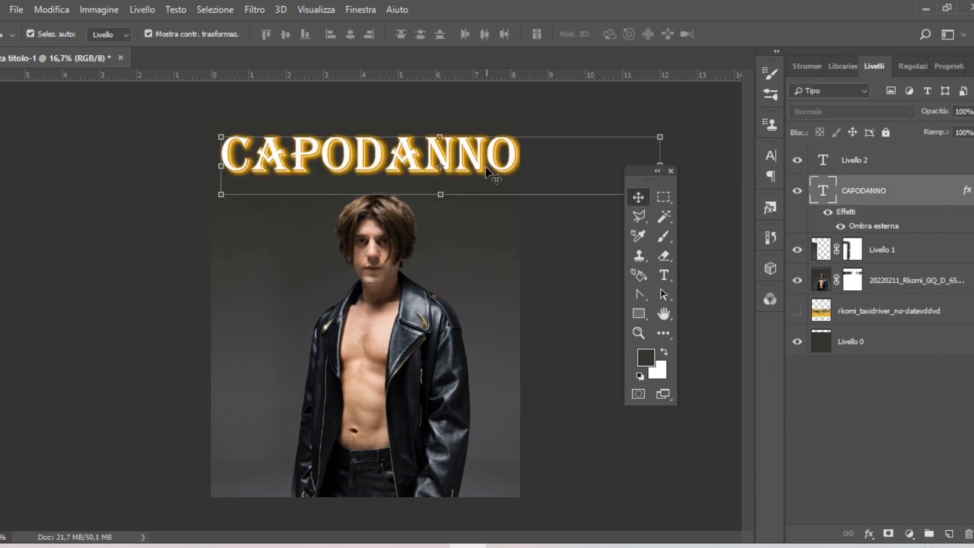
left_click_drag(496, 170, 491, 171)
- Delete the empty text layer and add a new blank layer above CAPODANNO
left_click_drag(870, 161, 968, 534)
left_click(949, 534)
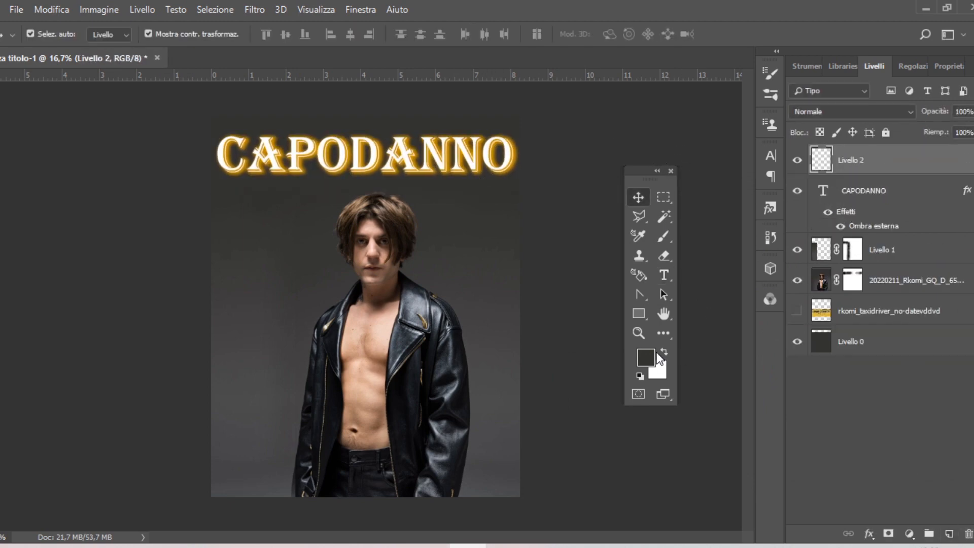
- Start a gradient from the foreground-to-background preset and set its first colour stop to cc9900
left_click(663, 333)
left_click(755, 491)
left_click(42, 38)
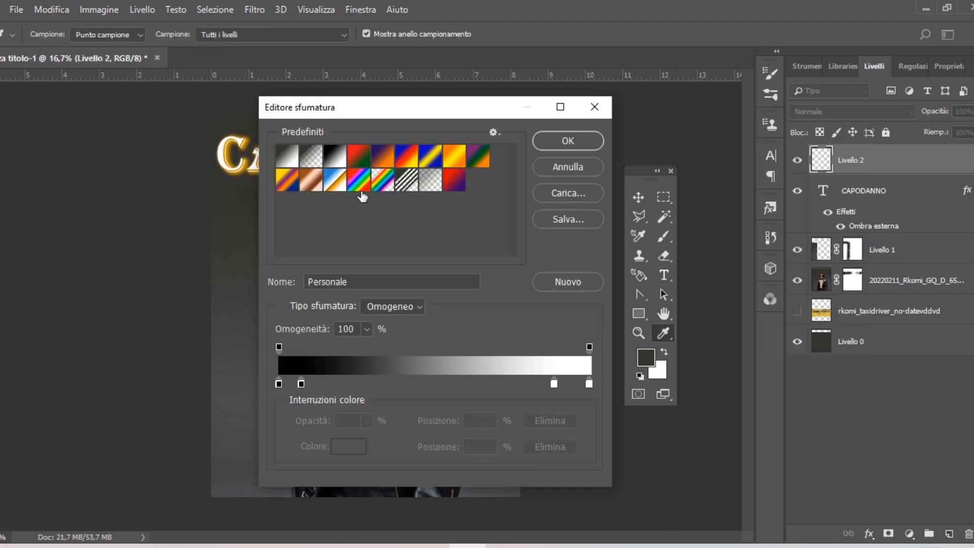
left_click(288, 156)
double_click(278, 384)
left_click(709, 233)
left_click(761, 242)
left_click(576, 254)
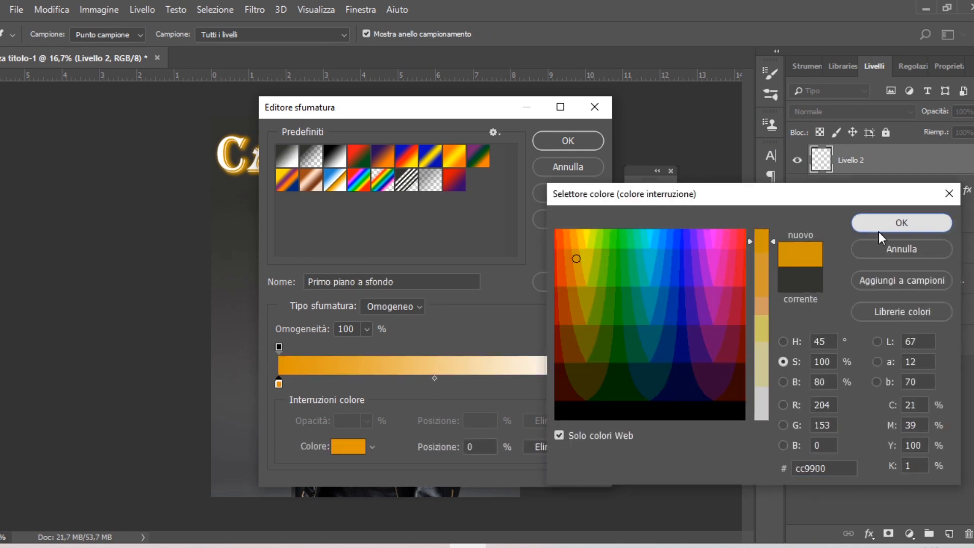
left_click(902, 222)
- Set the gradient's end colour stop to dark red 660000 and accept the gradient
double_click(589, 385)
type("ff0000")
left_click(560, 343)
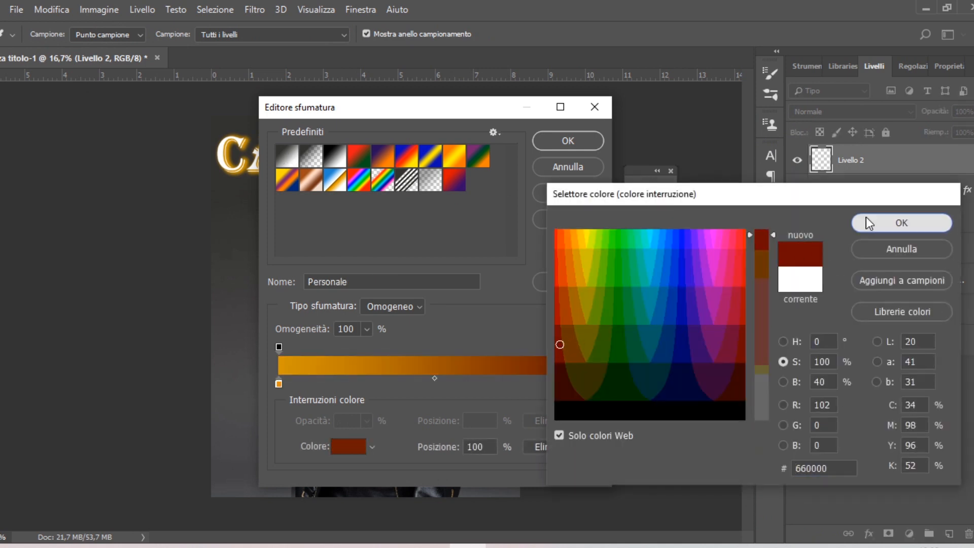
left_click(867, 218)
left_click(568, 141)
- Draw the orange-to-red gradient across the new layer Livello 2 and set its blend mode to Colore
left_click_drag(291, 256, 439, 352)
key("ctrl+z")
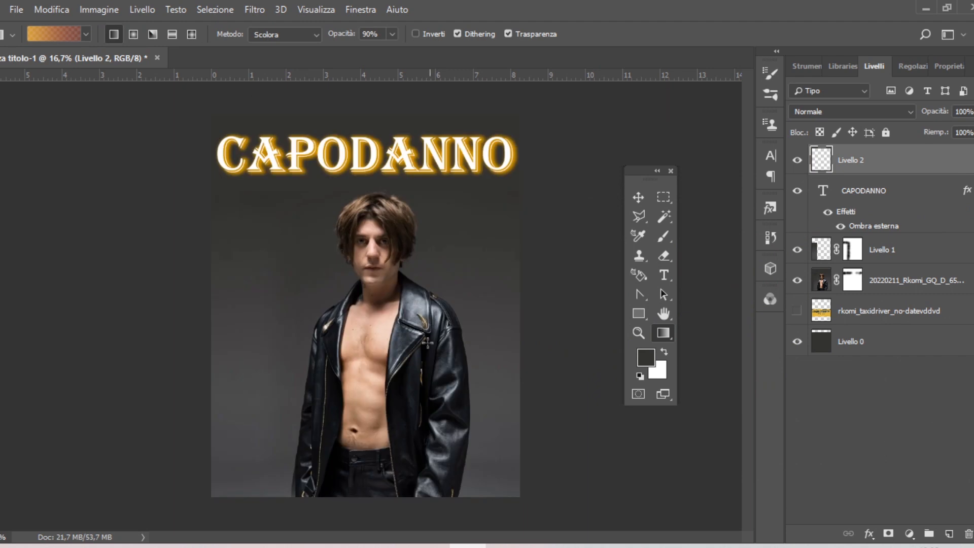
left_click_drag(281, 254, 281, 254)
left_click(853, 111)
left_click(810, 463)
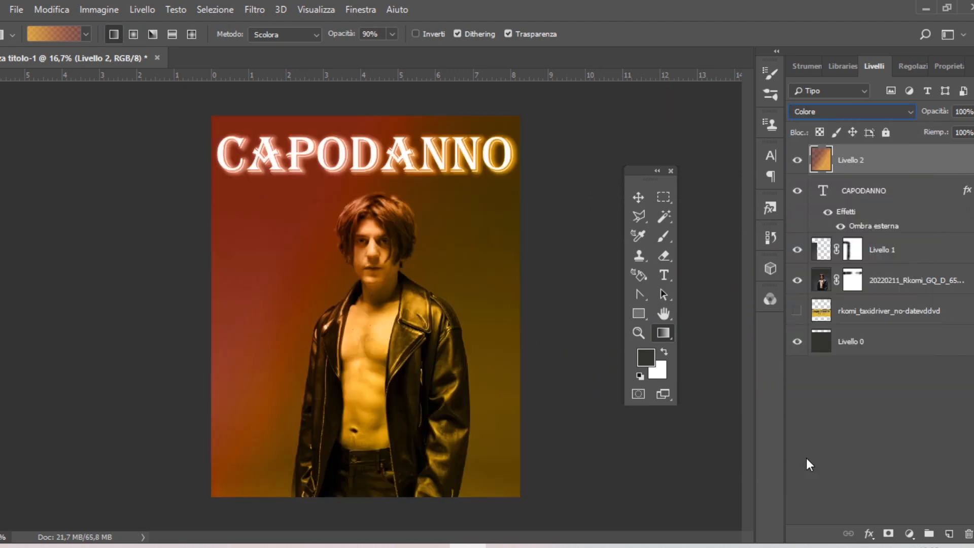
- Add a layer mask to Livello 2 and set the brush's opacity, flow and smoothing to 100%
mouse_move(845, 161)
left_mouse_down()
mouse_move(853, 222)
mouse_move(854, 155)
left_mouse_up()
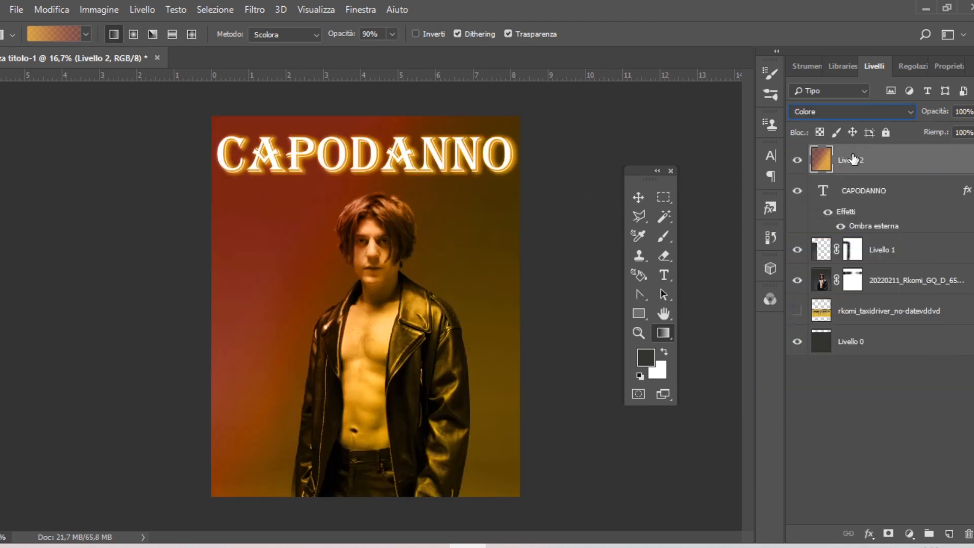
left_click(889, 534)
left_click(665, 239)
left_click(393, 34)
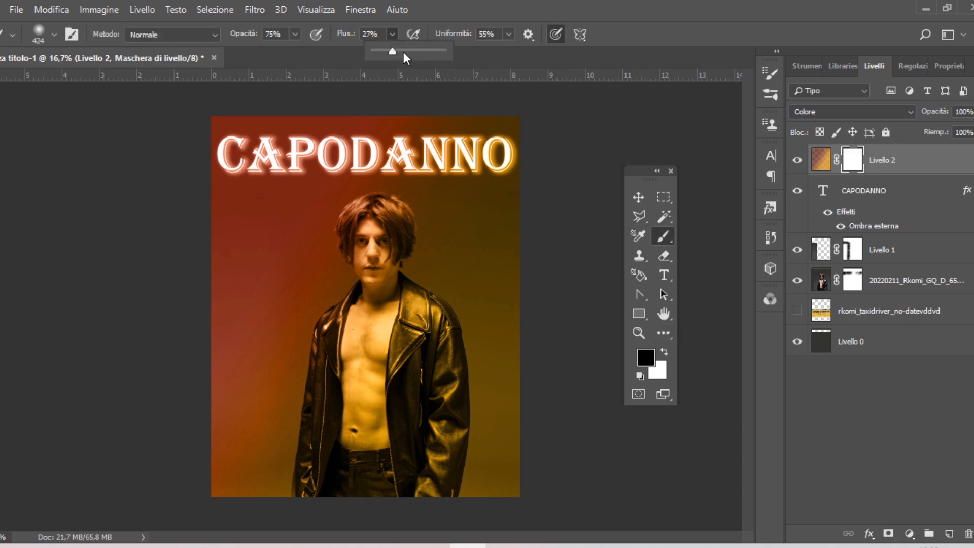
left_click_drag(394, 51, 447, 53)
left_click(508, 34)
left_click_drag(509, 51, 567, 56)
left_click(295, 34)
left_click_drag(296, 52, 321, 53)
left_click(508, 34)
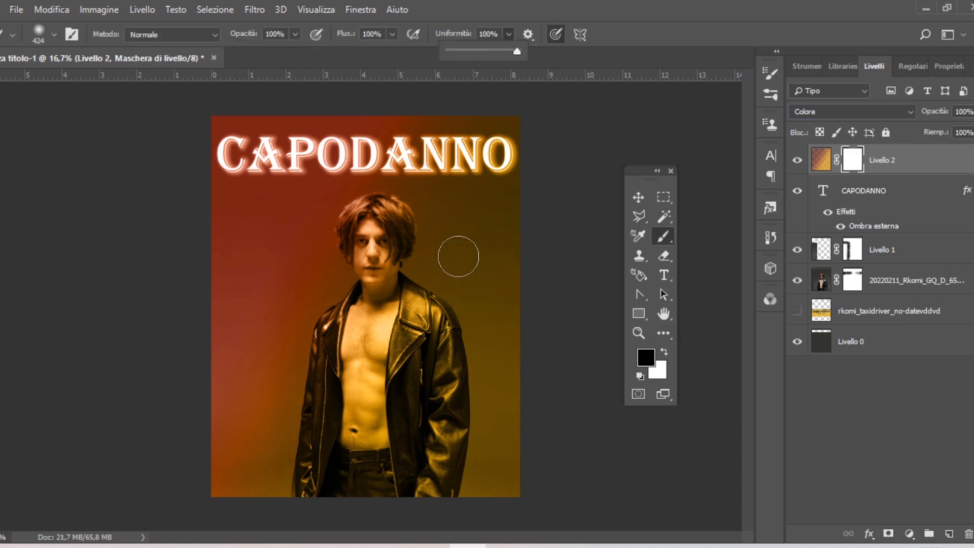
- Enlarge the brush to 1072 px and mask the gradient with black over the man's body and the backdrop beside him
mouse_move(436, 259)
left_mouse_down()
mouse_move(490, 280)
mouse_move(140, 427)
mouse_move(152, 375)
left_mouse_up()
left_click_drag(380, 256, 252, 442)
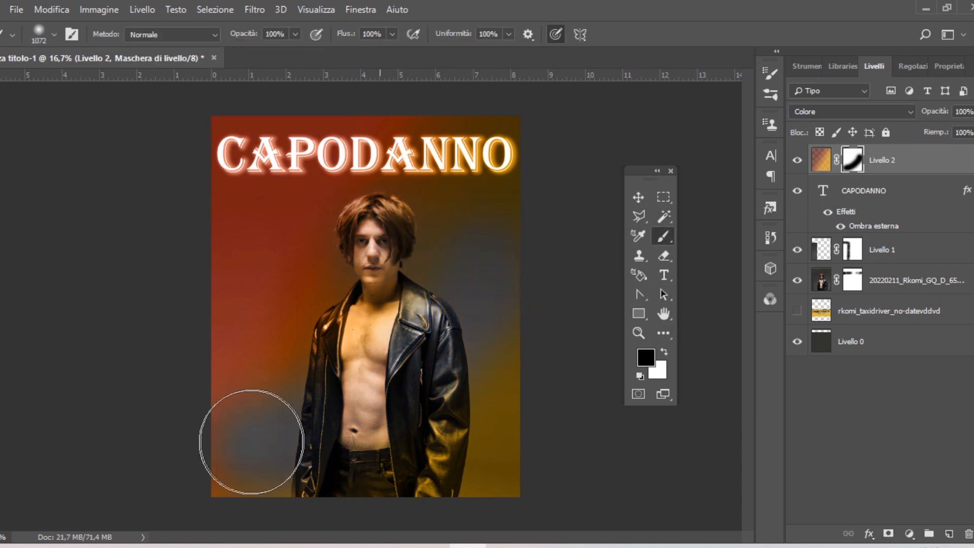
left_click_drag(469, 209, 531, 221)
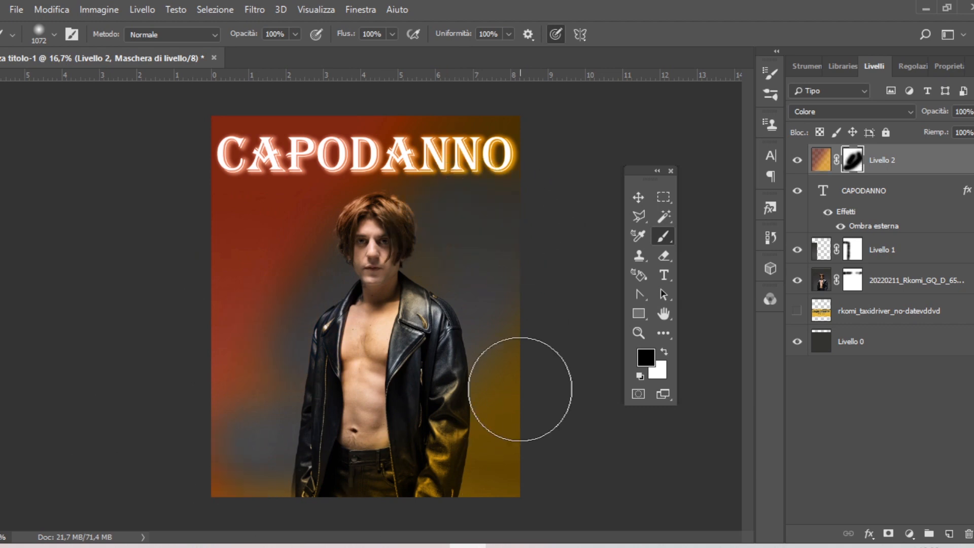
left_click_drag(520, 389, 392, 511)
- Create a new layer, Livello 3, place it directly below Livello 2 and activate the Gradient tool
left_click(947, 533)
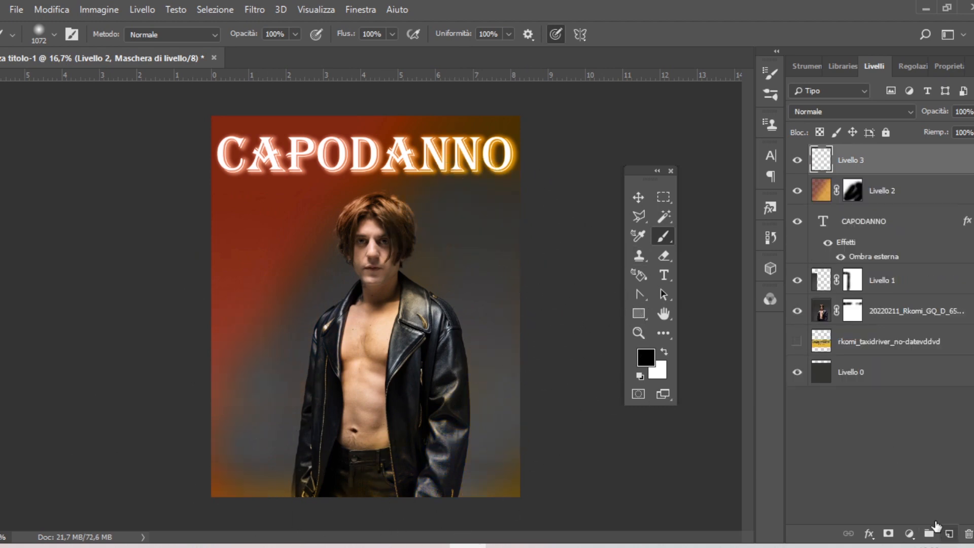
left_click_drag(883, 164, 881, 200)
left_click(664, 335)
- Set the gradient's start stop to dark blue 000066 and its end stop to ochre cc9900, and accept the gradient
left_click(44, 34)
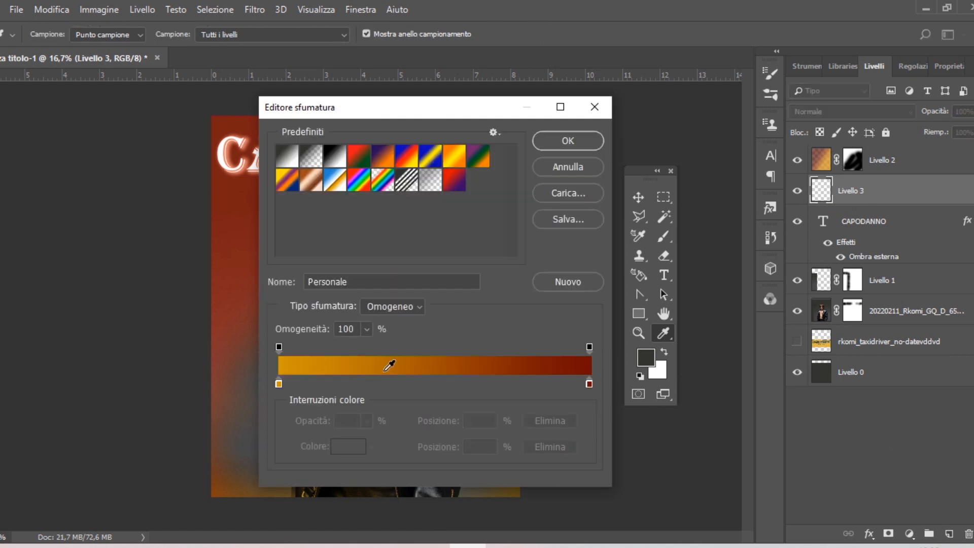
double_click(278, 383)
left_click(682, 349)
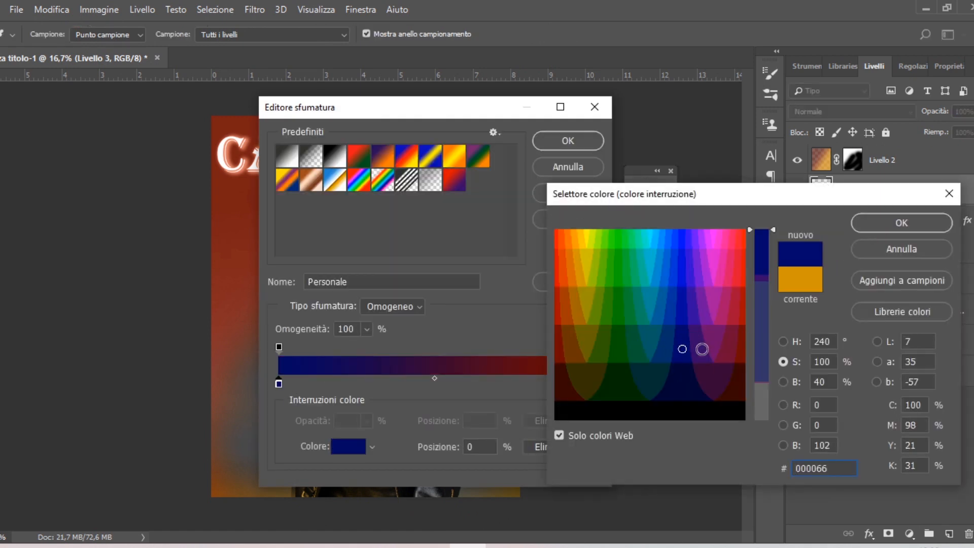
left_click(901, 223)
double_click(591, 383)
left_click(577, 269)
left_click(896, 228)
left_click(567, 140)
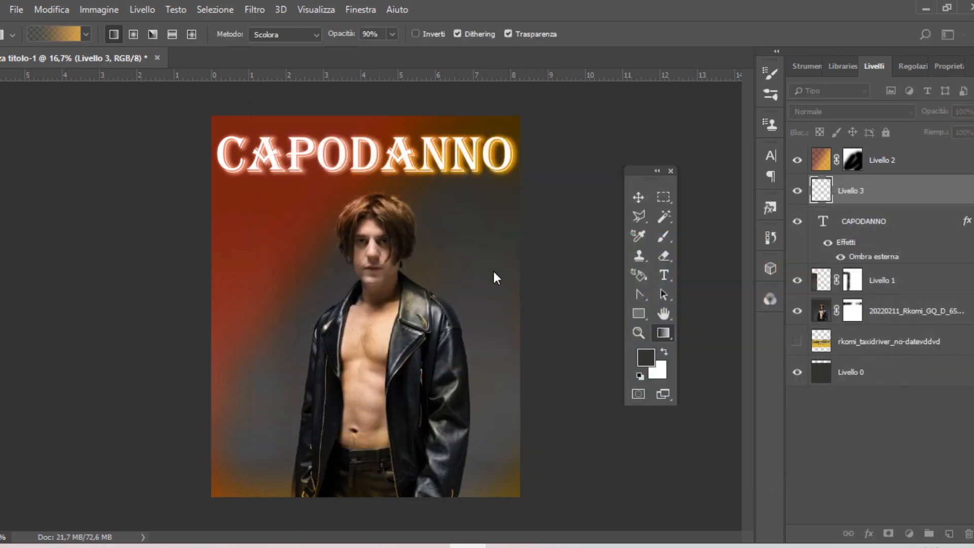
- Try drawing the gradient from right to left across Livello 3 with blend mode Colore, and undo both
left_click_drag(492, 274, 317, 266)
left_click(853, 112)
left_click(824, 350)
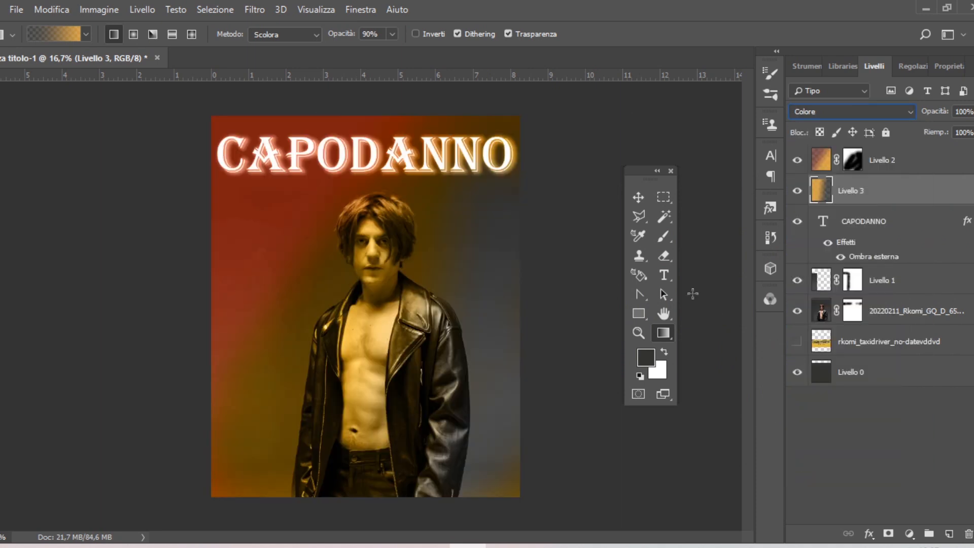
key("ctrl+z")
key("ctrl+alt+z")
- Set the gradient's end stop to dark red and its start stop to dark blue, and accept the gradient
right_click(423, 273)
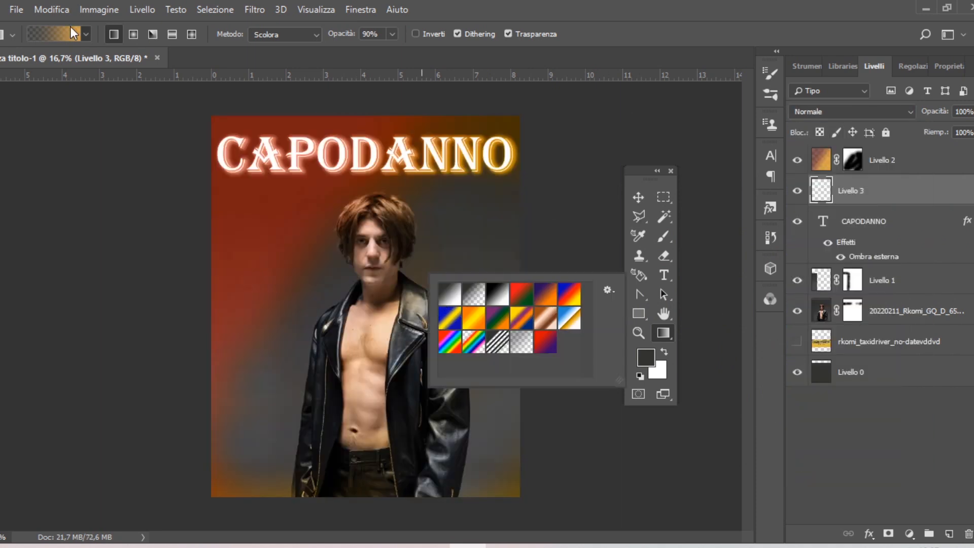
left_click(66, 31)
left_click(59, 32)
double_click(589, 384)
left_click(558, 307)
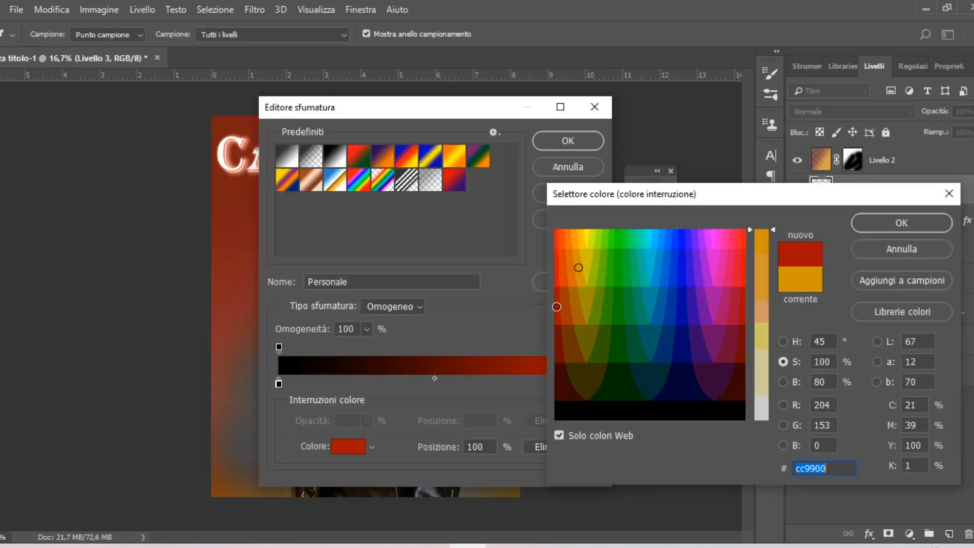
left_click(561, 344)
left_click(857, 223)
double_click(279, 384)
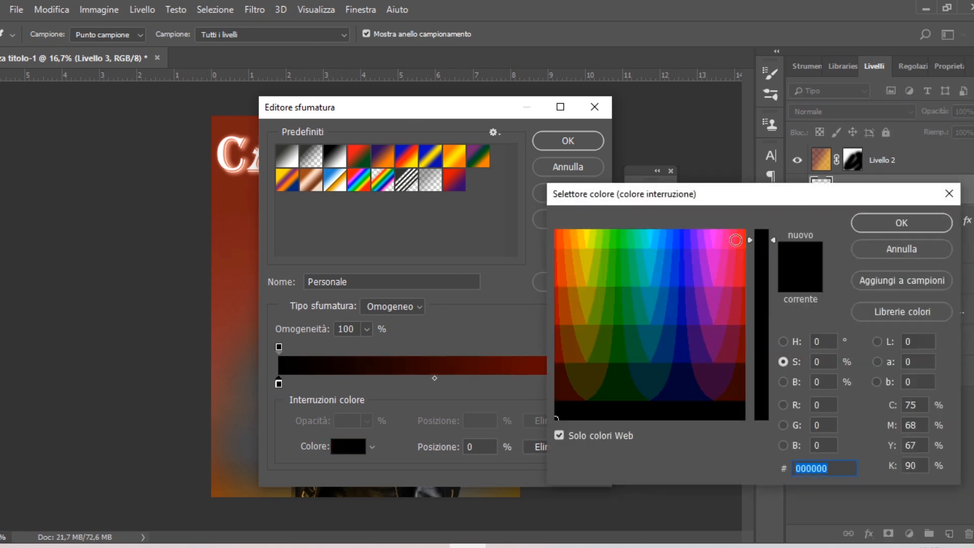
left_click(683, 381)
left_click(883, 226)
key("Return")
- Draw the blue-to-red gradient from left to right across Livello 3 and set its blend mode to Colore
left_click_drag(268, 281, 512, 291)
left_click(833, 111)
left_click(806, 461)
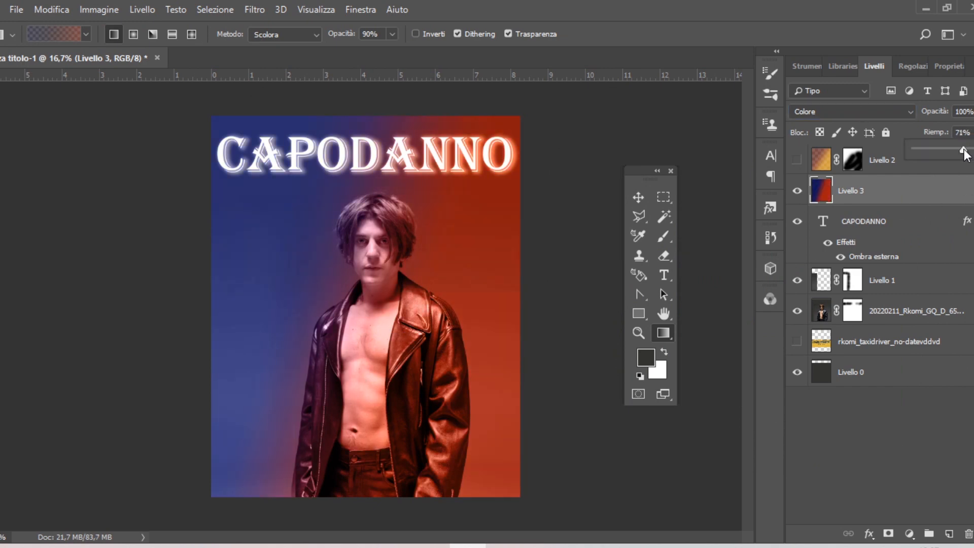
- Lower Livello 2's fill to 55% and its opacity to 58%
left_click(892, 165)
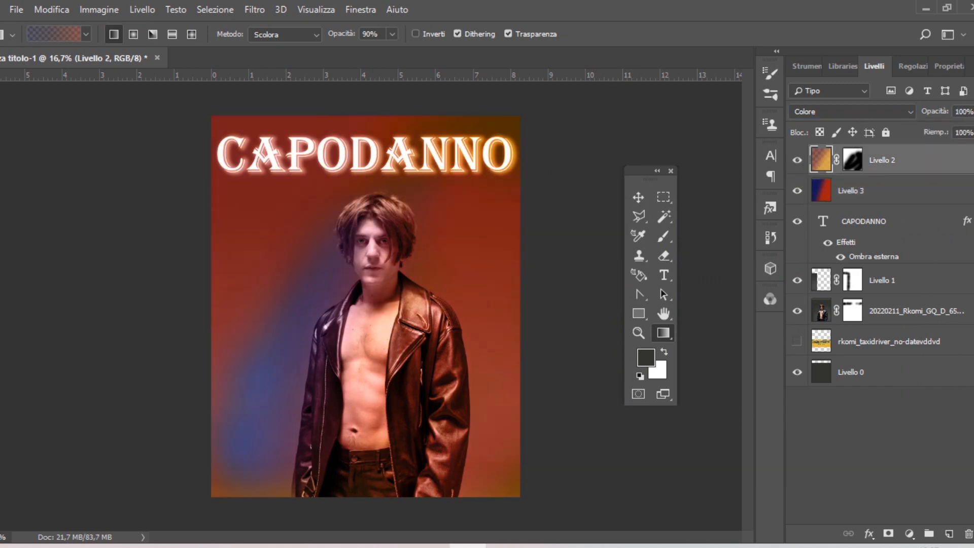
left_click_drag(973, 133, 954, 151)
left_click_drag(973, 111, 957, 128)
- Duplicate the portrait photo layer with its mask and place the copy above Livello 2
left_click(639, 197)
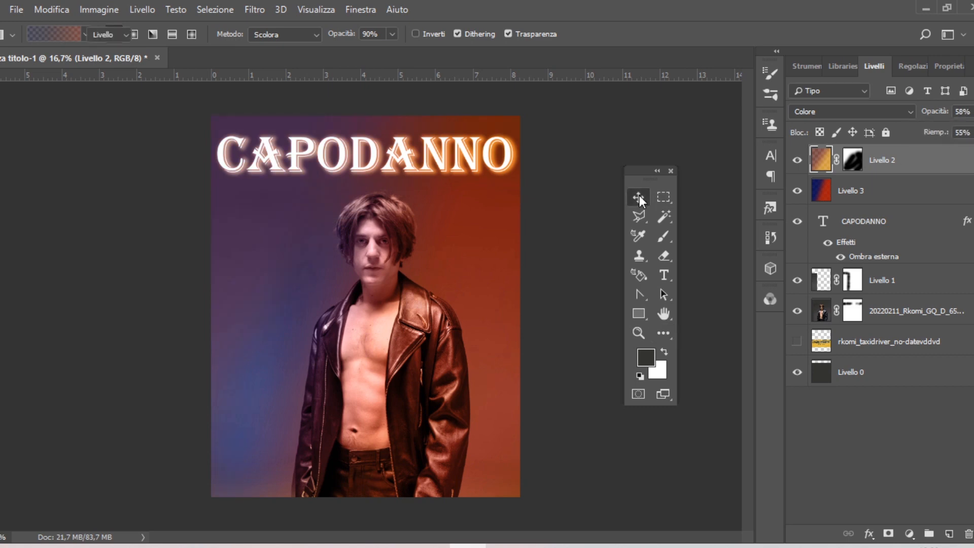
left_click(713, 259)
left_click(798, 311)
left_click(797, 311)
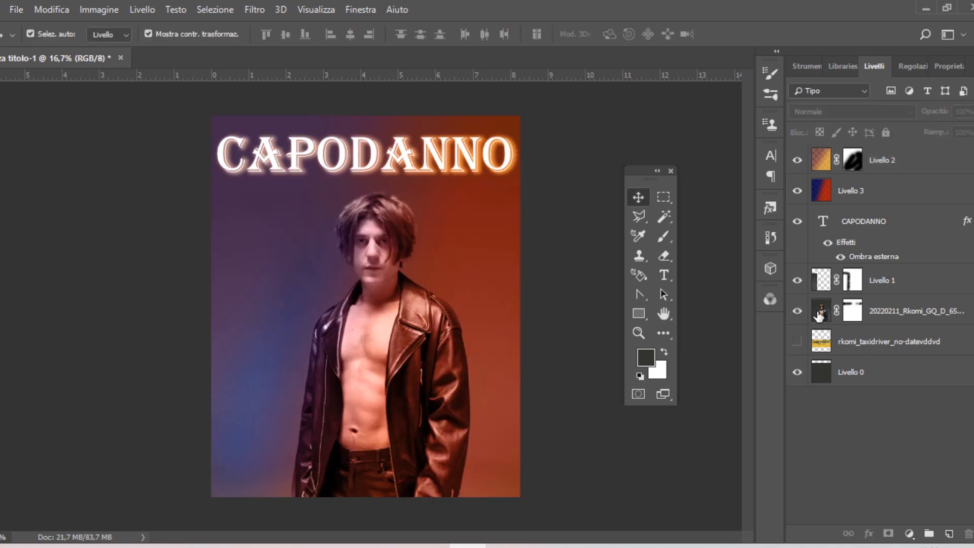
left_click(852, 318)
left_click_drag(823, 314, 889, 154)
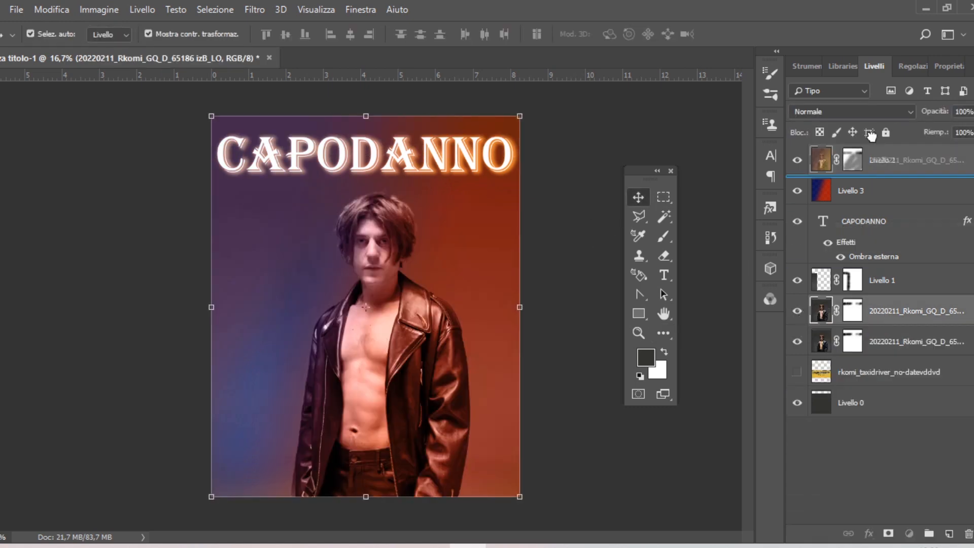
- Select the backdrop around the man on the copied photo layer with the Magic Wand
left_click(671, 217)
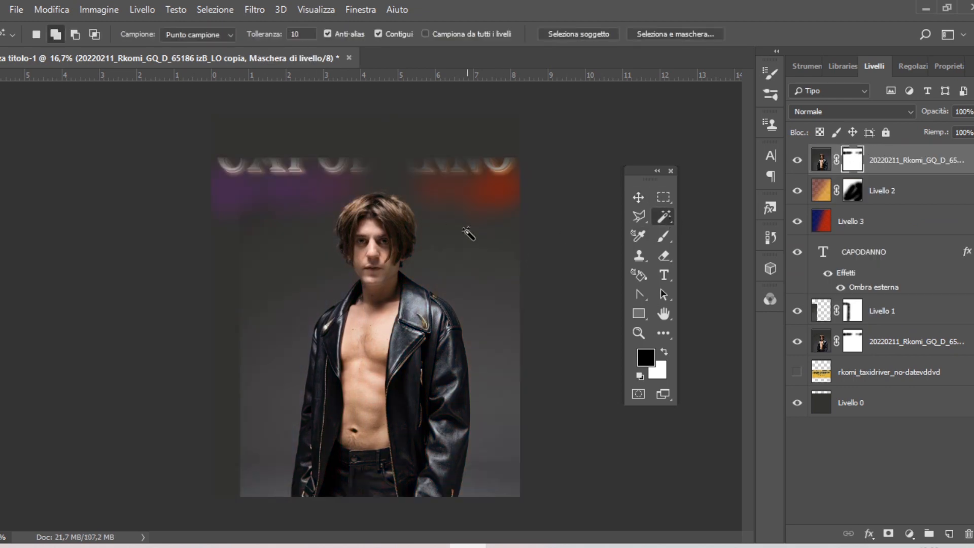
left_click(468, 228)
left_click(275, 406)
left_click(246, 193)
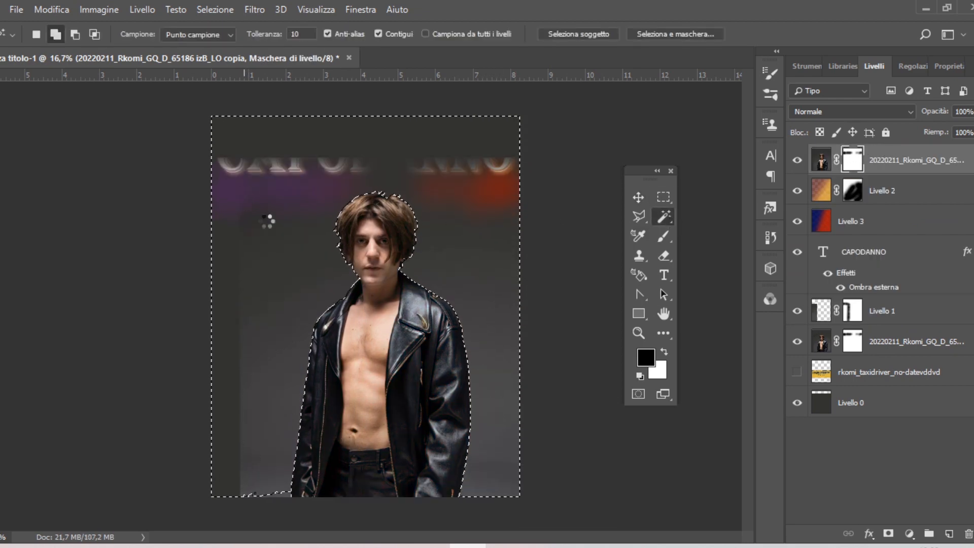
- Fill the selected backdrop with black on the copied photo's mask, brush over the leftover patches near the title, and deselect
left_click(664, 334)
left_click(721, 464)
left_click(664, 333)
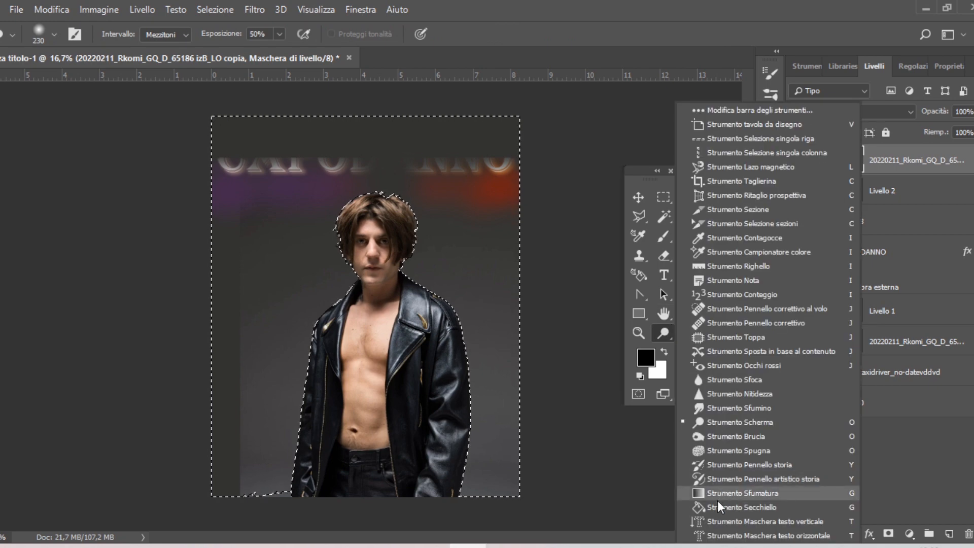
left_click(718, 500)
left_click(489, 259)
key("b")
mouse_move(472, 192)
left_mouse_down()
mouse_move(461, 174)
mouse_move(428, 179)
mouse_move(418, 199)
mouse_move(375, 177)
mouse_move(332, 198)
mouse_move(204, 177)
left_mouse_up()
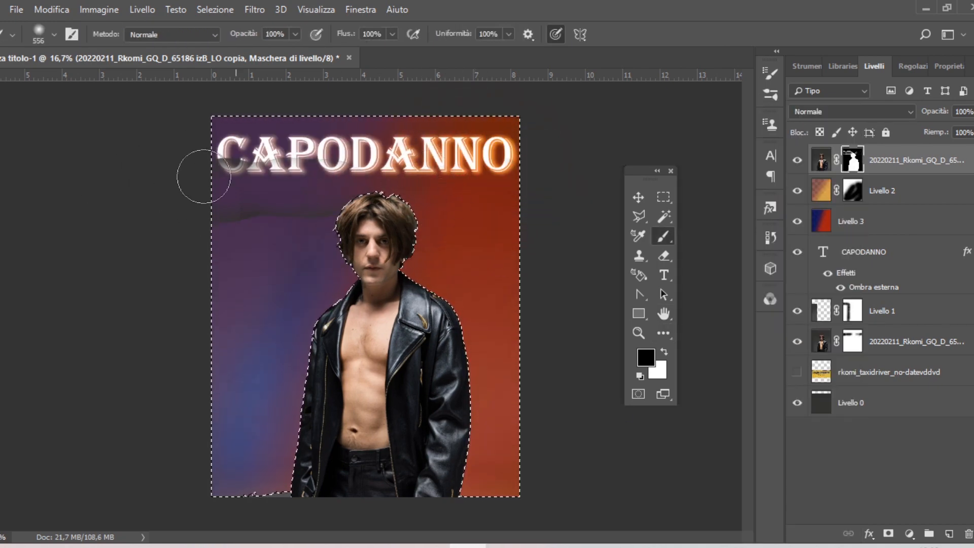
left_click_drag(325, 212, 337, 218)
key("m")
left_click(384, 291)
- Add a brightness/contrast adjustment with brightness -34 and contrast 24 above the copied photo, and compare the poster with and without it
left_click(901, 67)
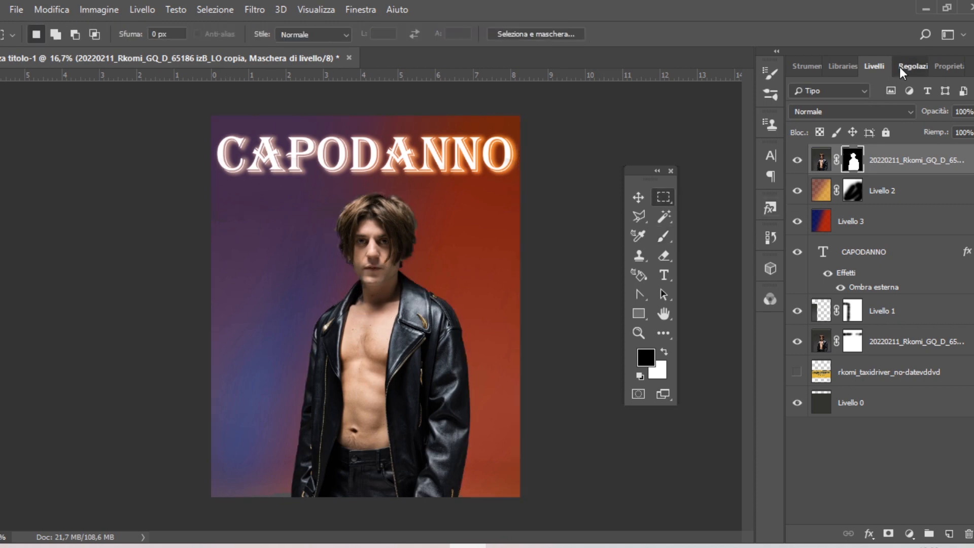
left_click(803, 108)
left_click_drag(885, 181, 863, 154)
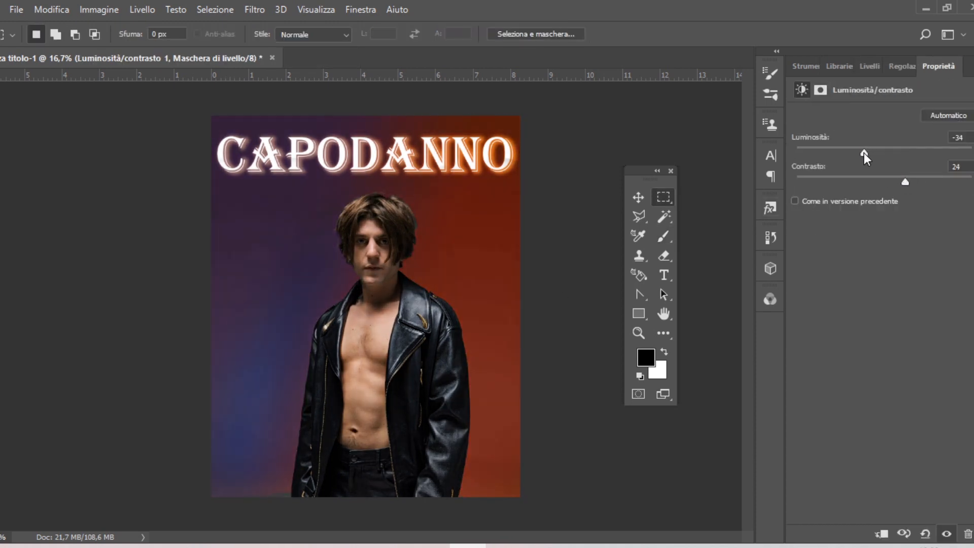
left_click(871, 66)
left_click(798, 160)
left_click(798, 160)
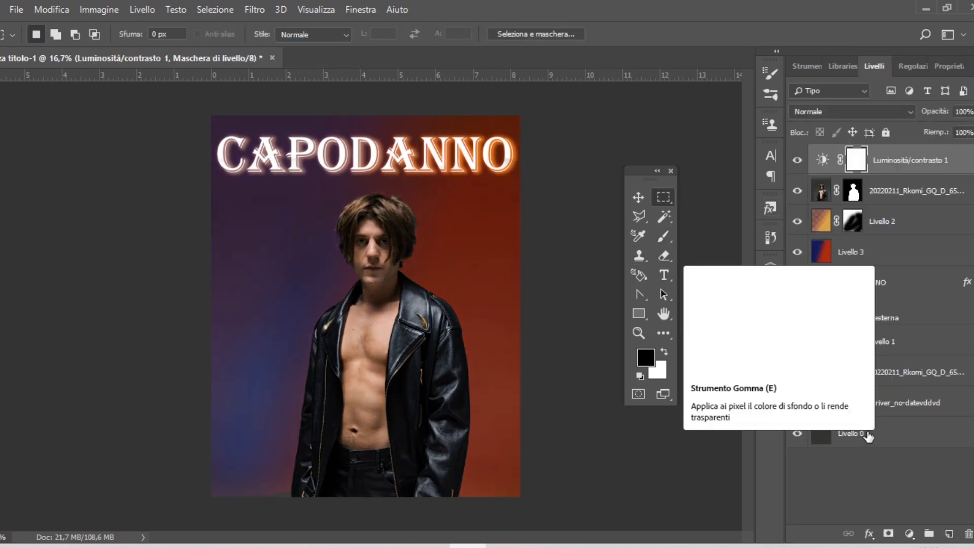
- Bring the rkomi_taxidriver_no-datevddvd layer to the top, make it visible and mask it to the handwritten Rkomi signature
left_click_drag(883, 403, 877, 140)
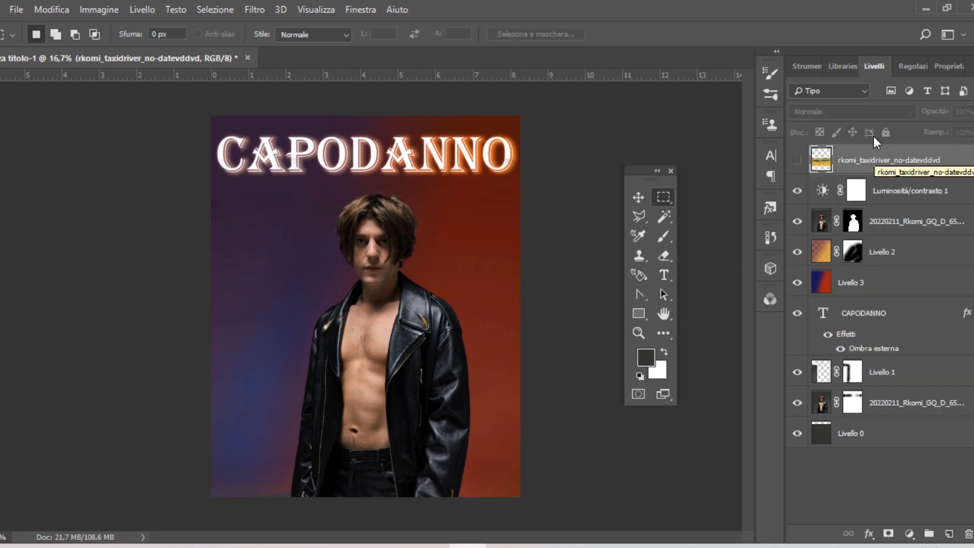
left_click(798, 160)
left_click(663, 217)
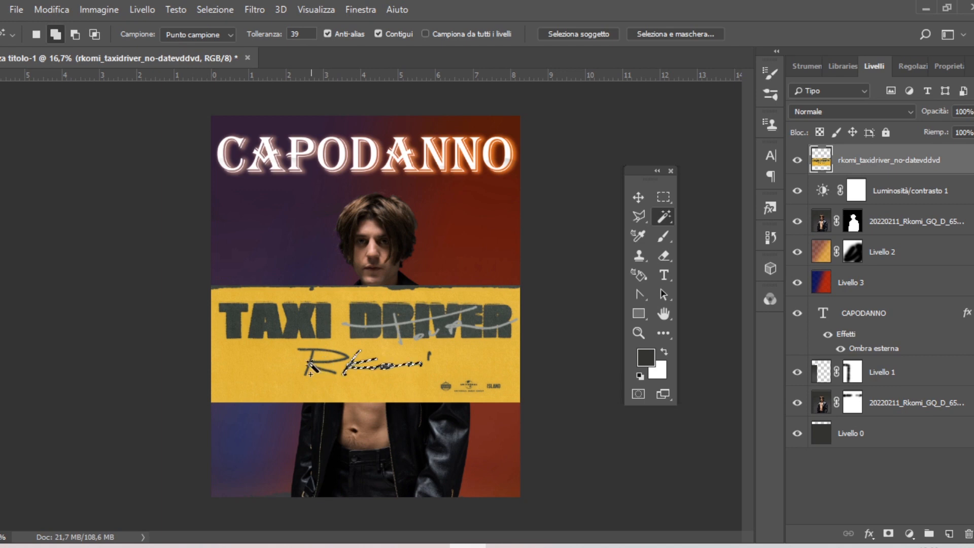
left_click(889, 534)
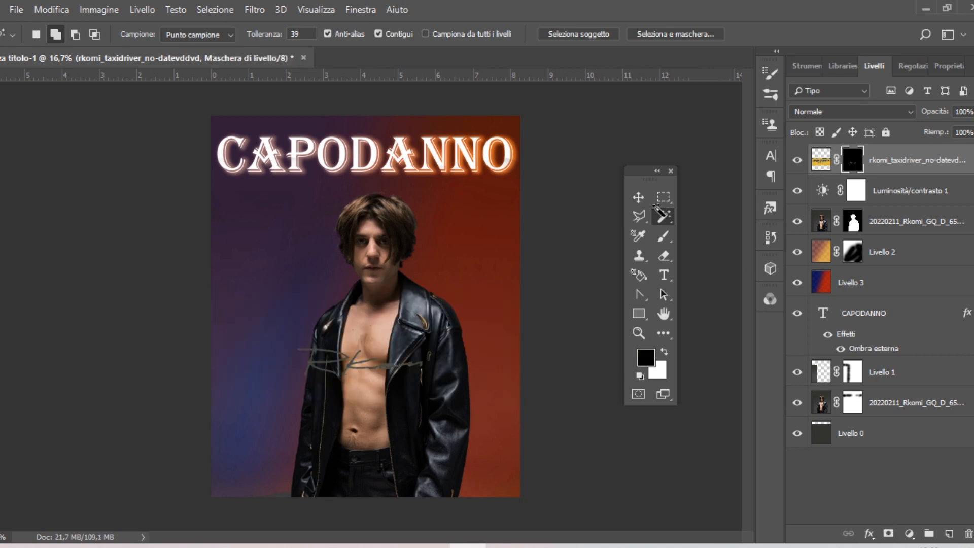
- Enlarge the signature layer with Free Transform so the signature spans the man's chest and the backdrop beside him
key("ctrl+t")
left_click_drag(520, 285, 624, 245)
key("Return")
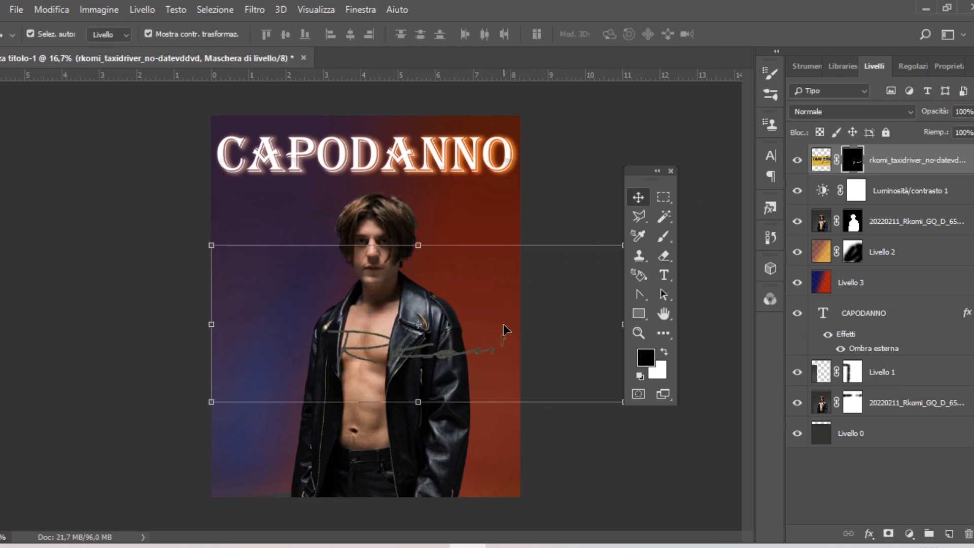
key("m")
left_click_drag(308, 306, 516, 376)
key("v")
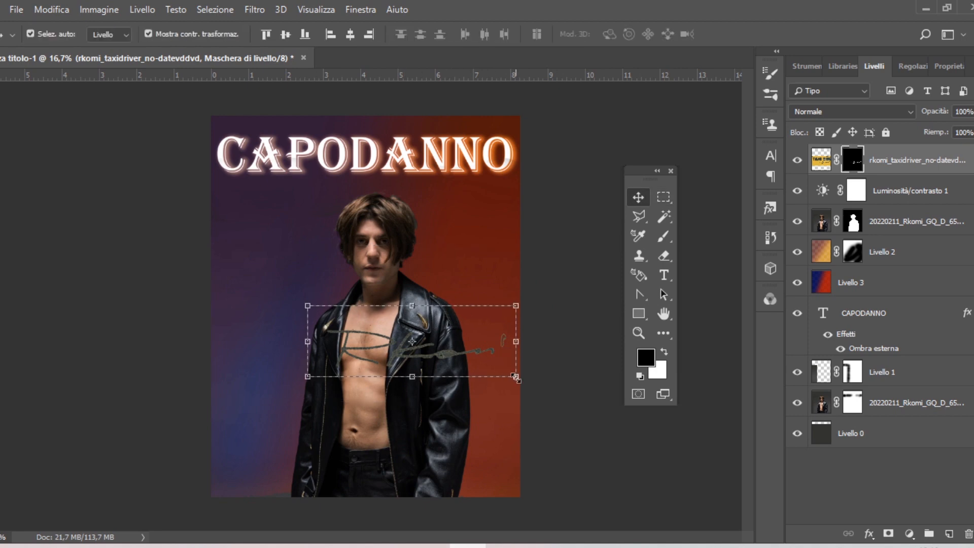
key("m")
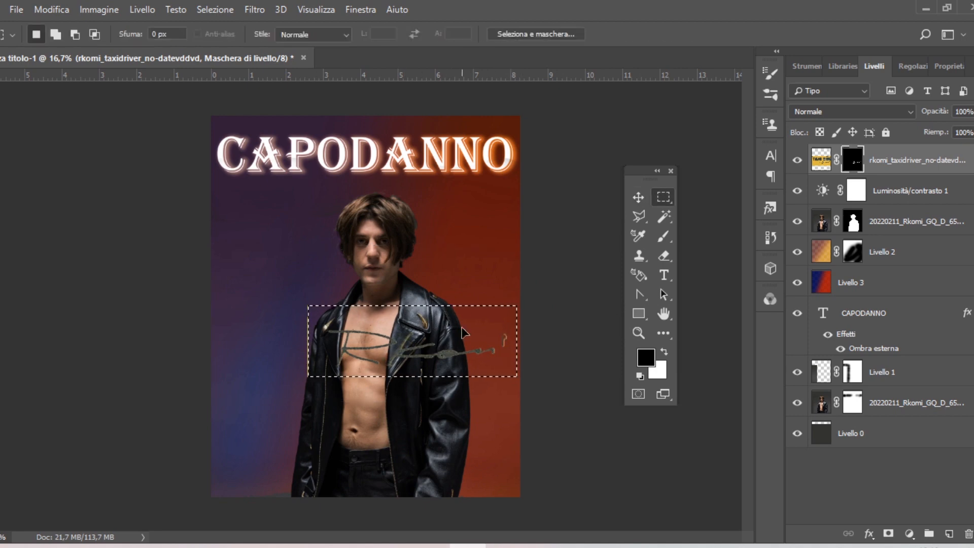
- Try merging all visible layers and undo the merge
right_click(903, 165)
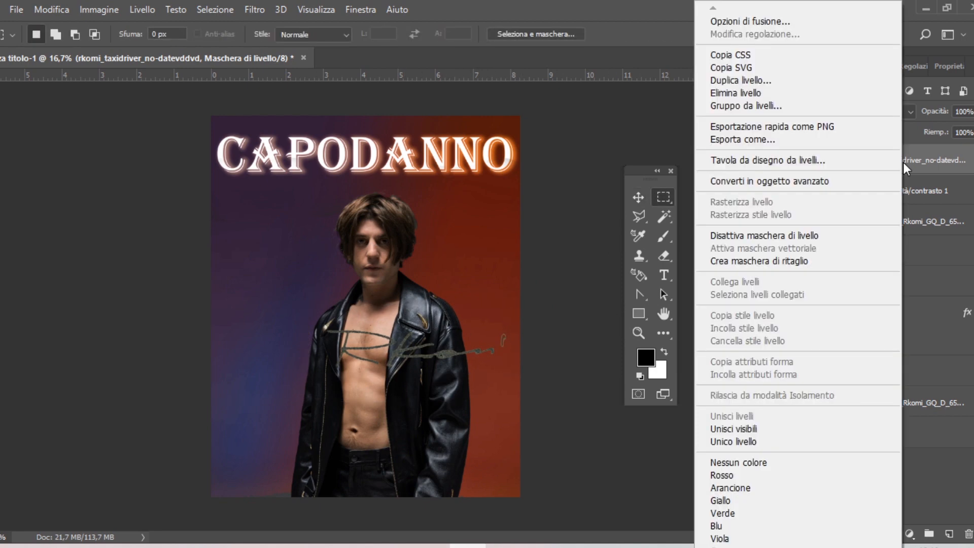
left_click(726, 429)
key("ctrl+z")
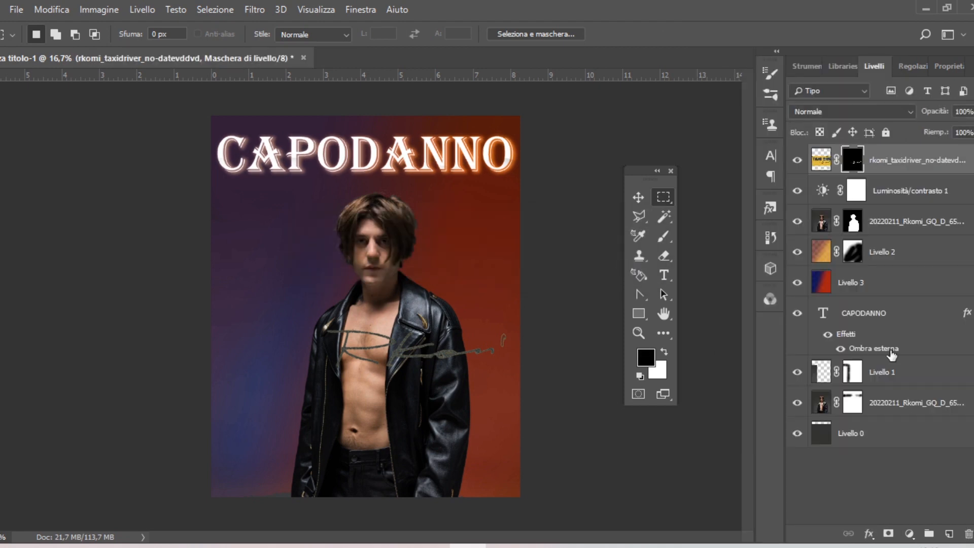
- Create a new layer above the masked signature layer and merge the two into Livello 4
left_click(949, 534)
left_click(896, 190, "ctrl")
right_click(896, 189)
left_click(783, 418)
- Select the signature's strokes on Livello 4, paint them black with the brush and deselect
left_click_drag(307, 290, 521, 389)
key("v")
key("Up")
left_click(663, 239)
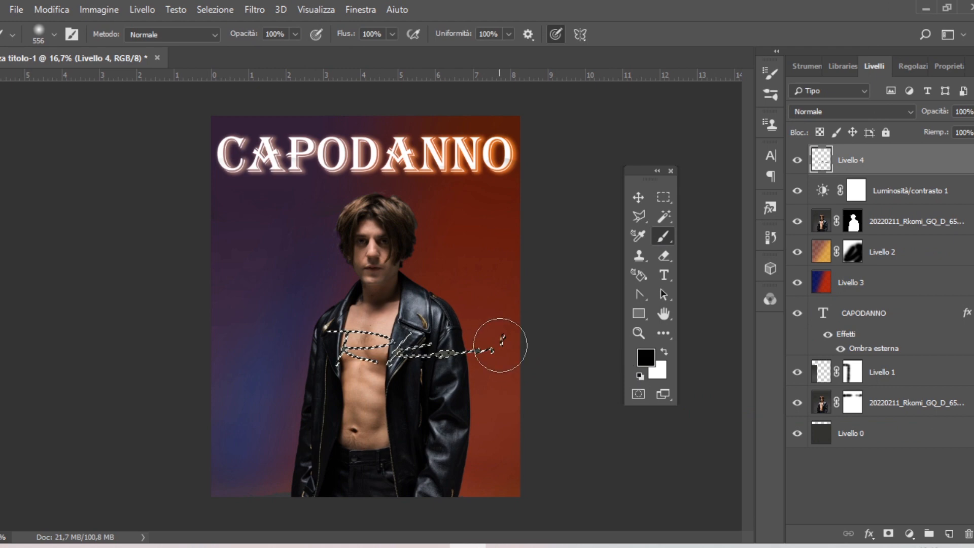
left_click_drag(501, 345, 362, 347)
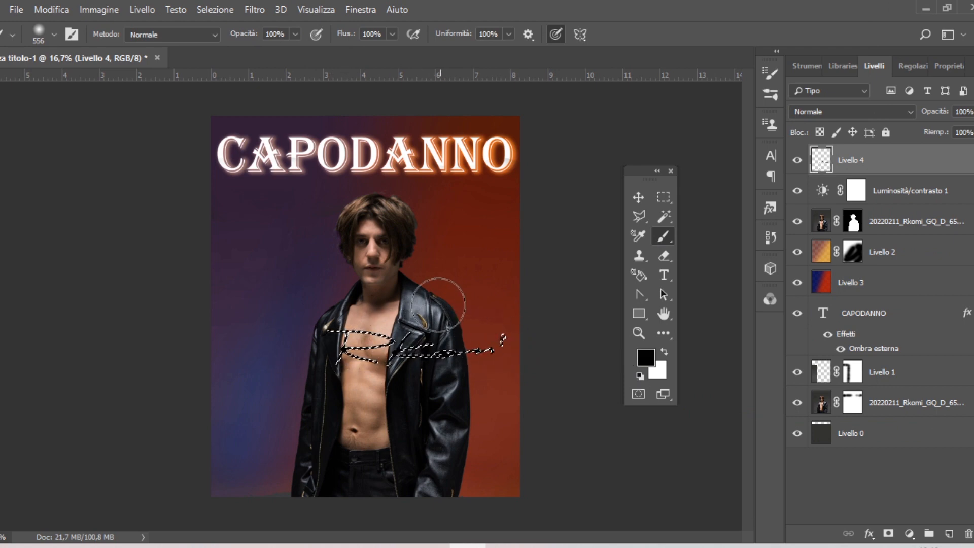
key("ctrl+d")
- Hide the blue-to-red gradient layer Livello 3 and shift the signature left to centre it over the man's torso
key("v")
left_click(797, 282)
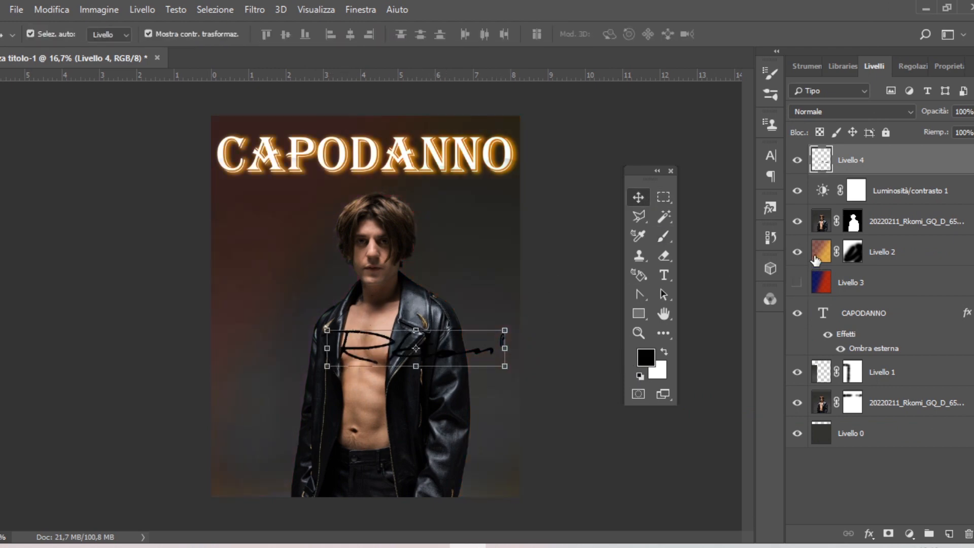
mouse_move(466, 363)
left_mouse_down()
mouse_move(409, 428)
mouse_move(404, 383)
mouse_move(417, 372)
left_mouse_up()
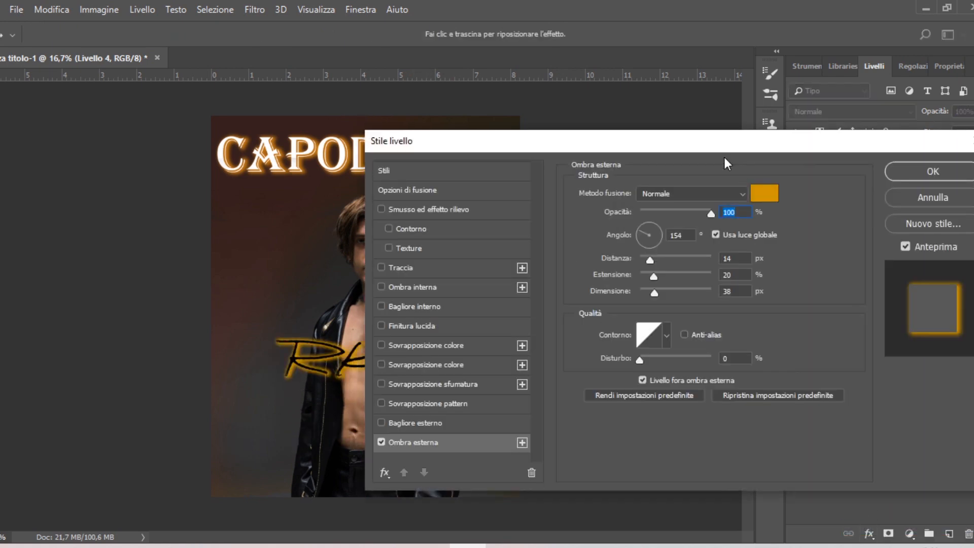
- Set the signature's orange drop shadow to 39% spread, 21 px size and 32% noise, and accept the layer style
left_click_drag(725, 143, 836, 149)
left_click_drag(751, 367, 772, 367)
left_click_drag(764, 283, 777, 282)
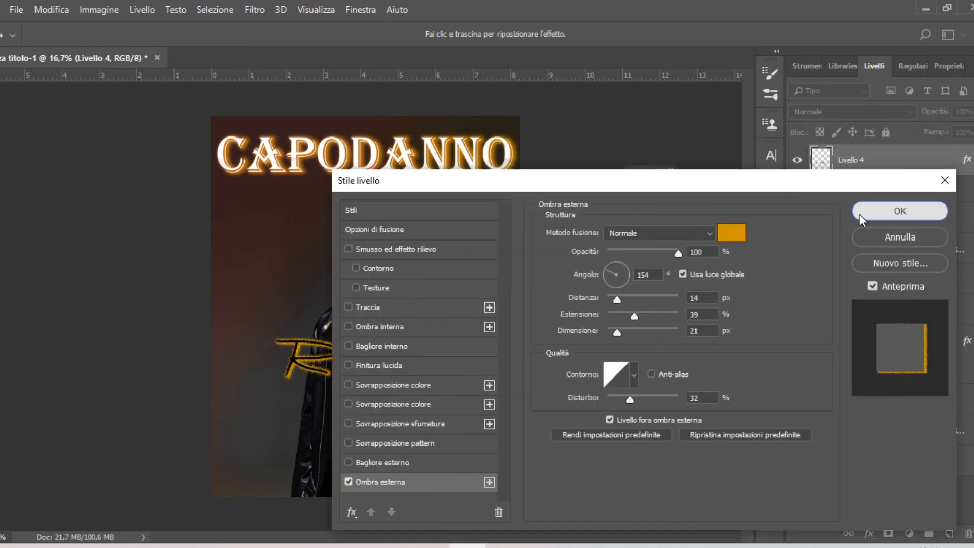
left_click(862, 213)
- Add a new layer above Livello 4 and recolour the CAPODANNO title text black
left_click(947, 535)
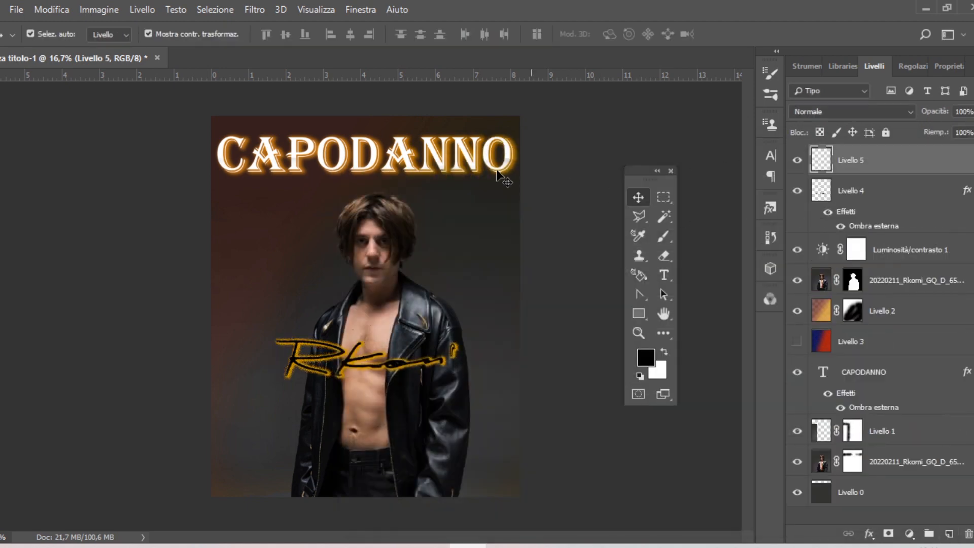
left_click(461, 171)
left_click(565, 169)
left_click(482, 172)
left_click(846, 372)
double_click(823, 372)
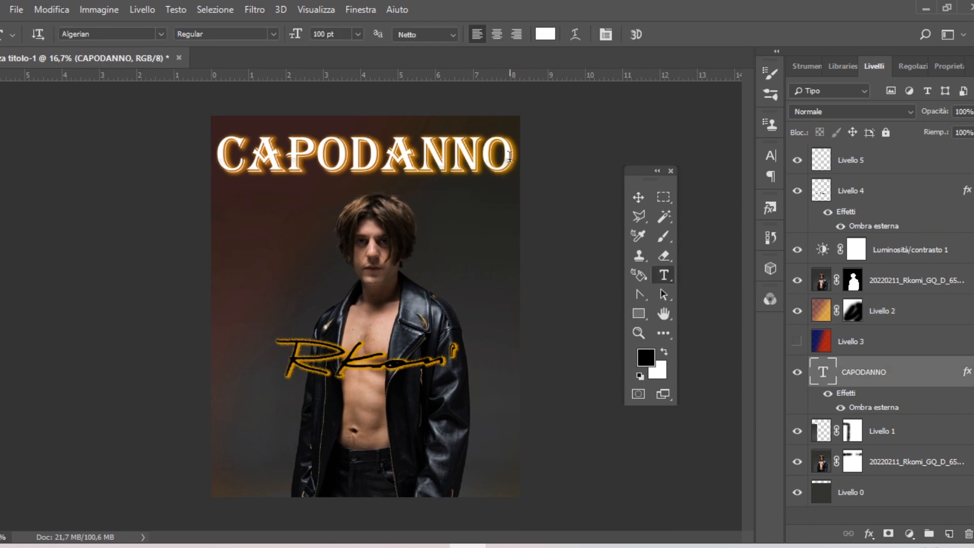
left_click(546, 34)
left_click(713, 418)
left_click(901, 224)
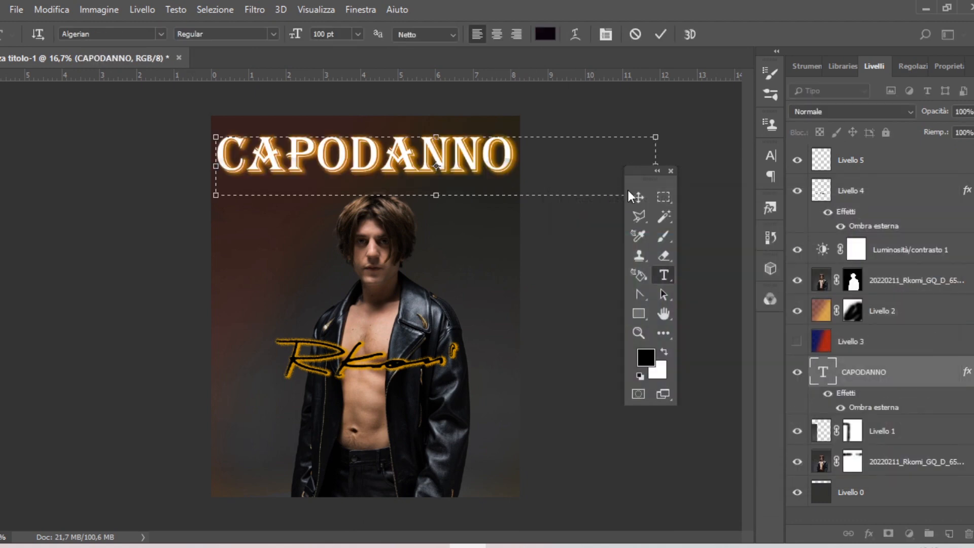
left_click(636, 196)
left_click(635, 138)
- Hide the orange gradient layer Livello 2 and load the Laser 10 brush tip for painting on Livello 5
left_click(796, 312)
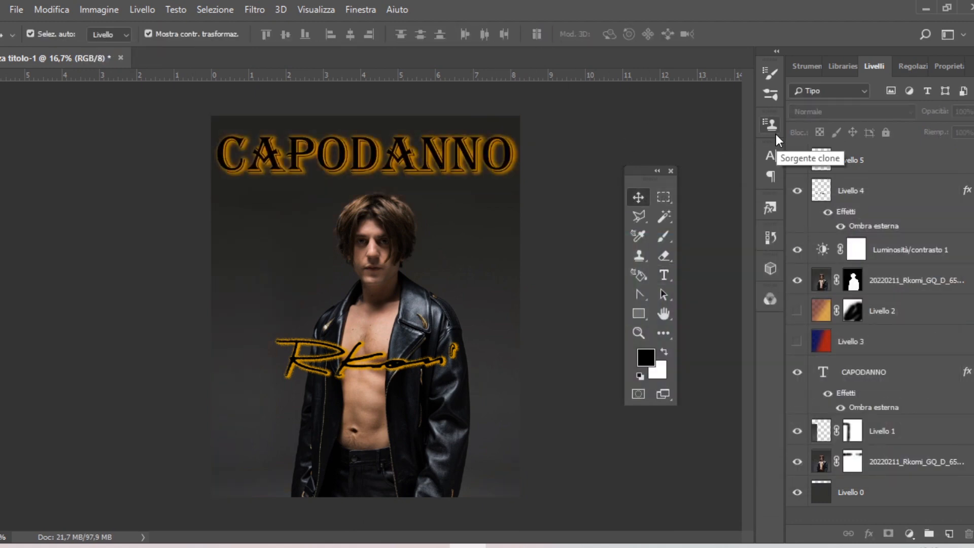
left_click(893, 161)
key("b")
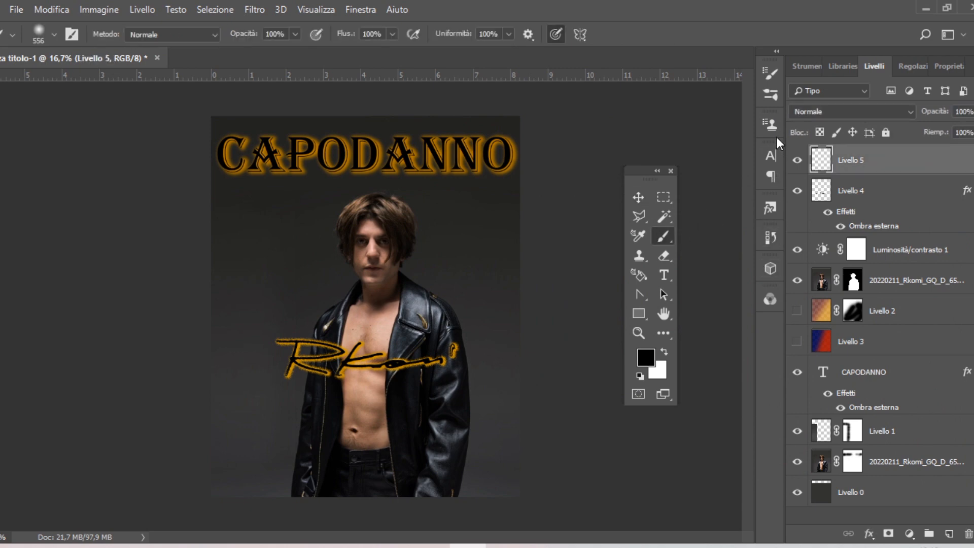
left_click(772, 71)
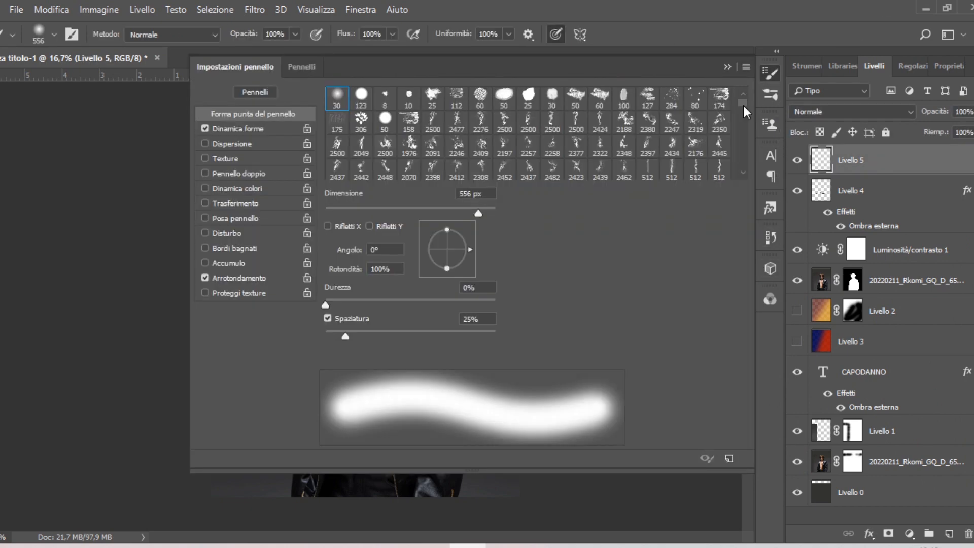
left_click_drag(743, 105, 742, 135)
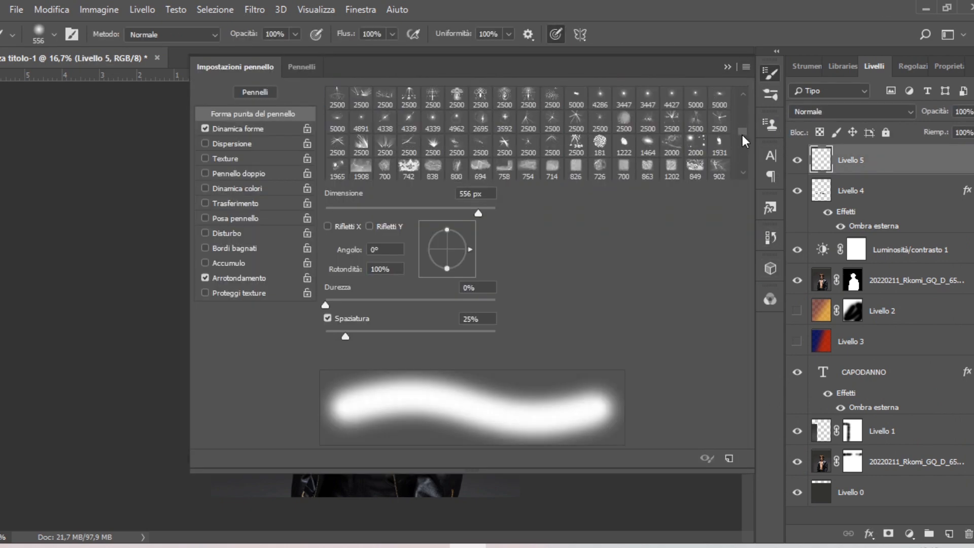
left_click(743, 94)
left_click(743, 95)
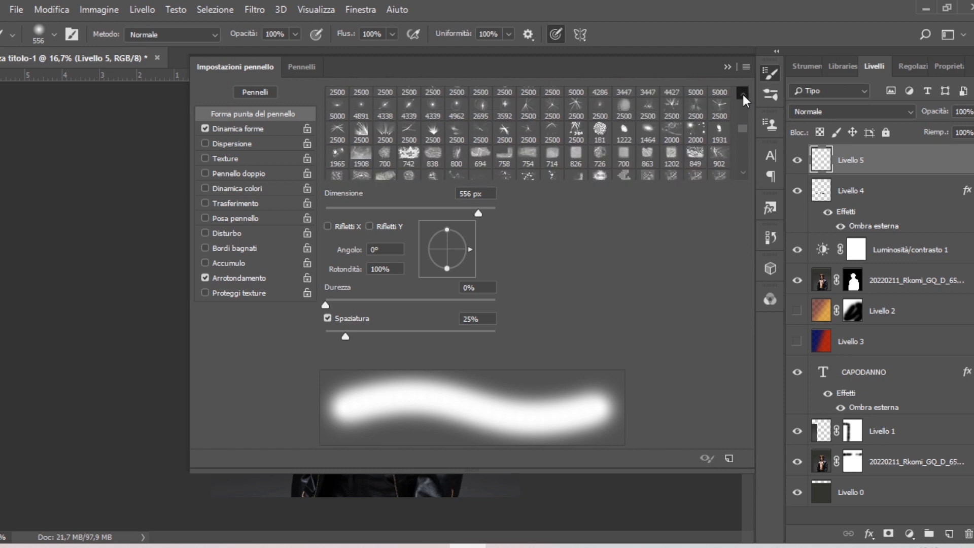
left_click(743, 94)
left_click(743, 94)
left_click(741, 94)
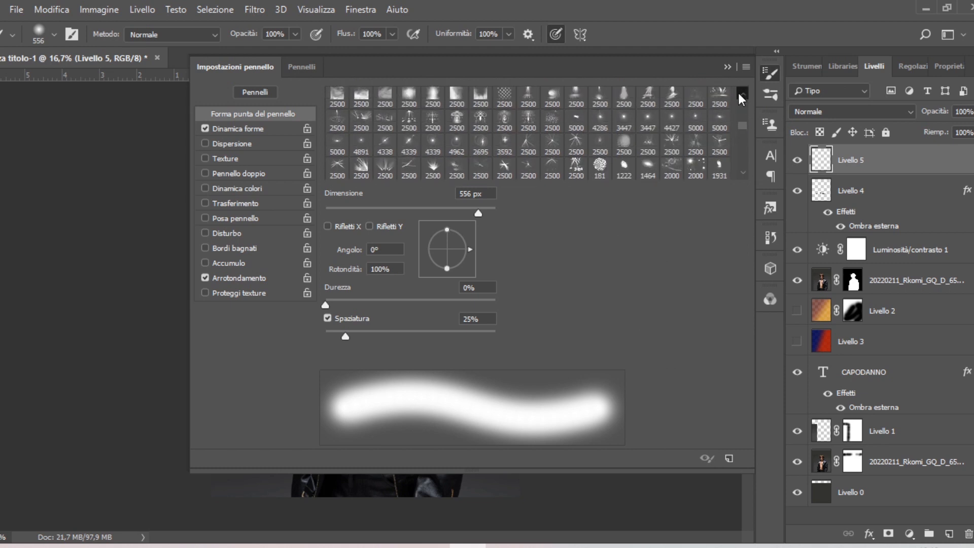
left_click(741, 94)
scroll(698, 121, "up", 1)
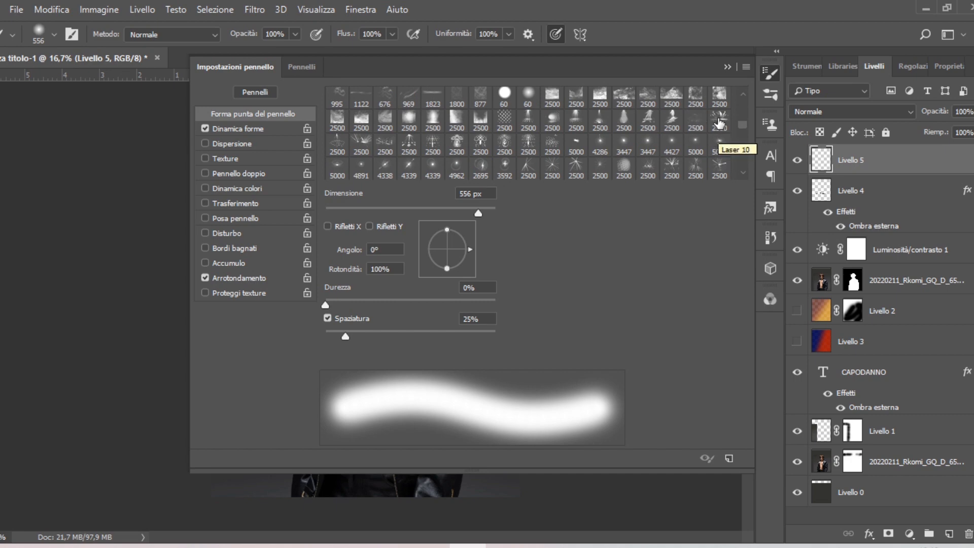
left_click(719, 122)
left_click(728, 67)
- Place Livello 5 below the masked portrait layer and stamp the stage lights behind the man in orange and white at 2860 px
left_click(357, 361)
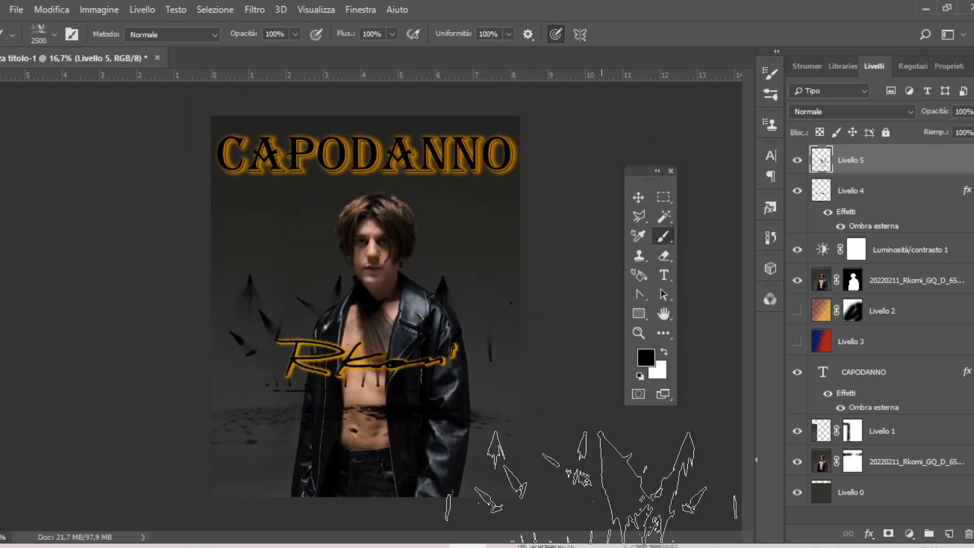
left_click_drag(851, 159, 895, 294)
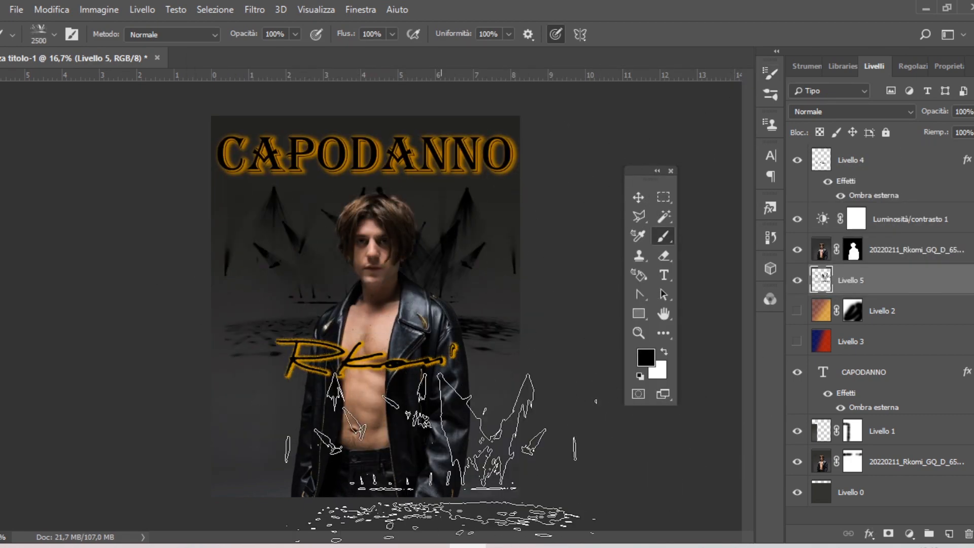
left_click(646, 357)
type("cccc00")
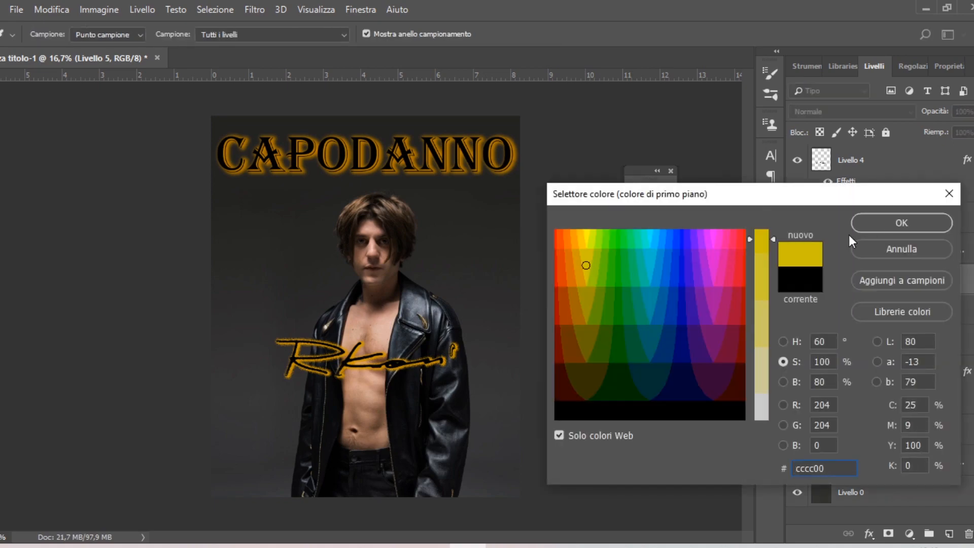
left_click(869, 225)
left_click(387, 275)
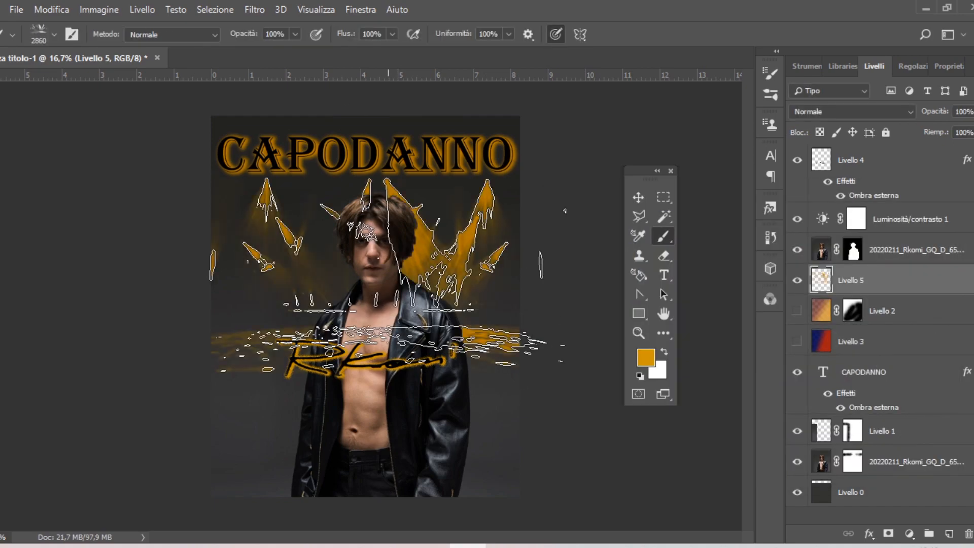
left_click(664, 352)
left_click(387, 275)
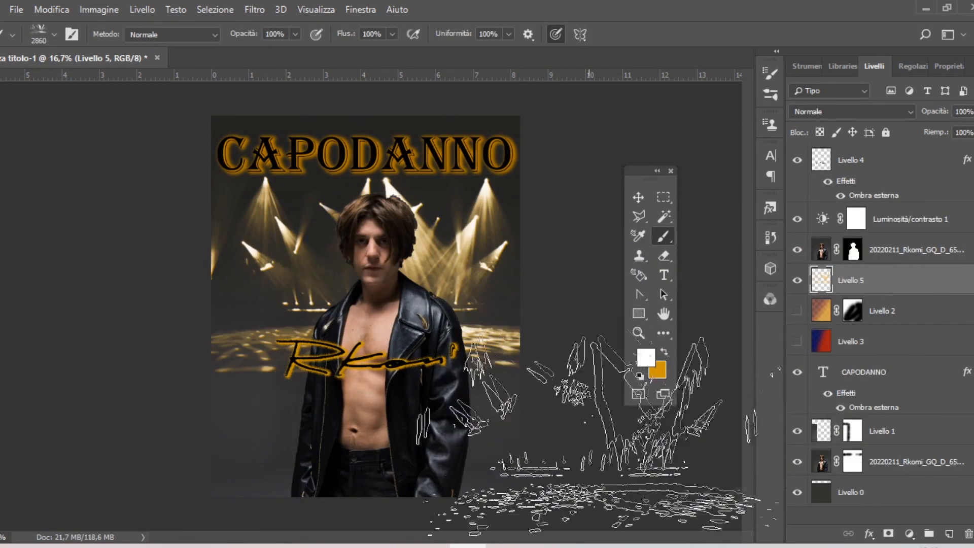
- Add layer Livello 6 above Livello 5 and stamp an orange overhead spotlight brush at 2500 px behind the man
left_click(771, 76)
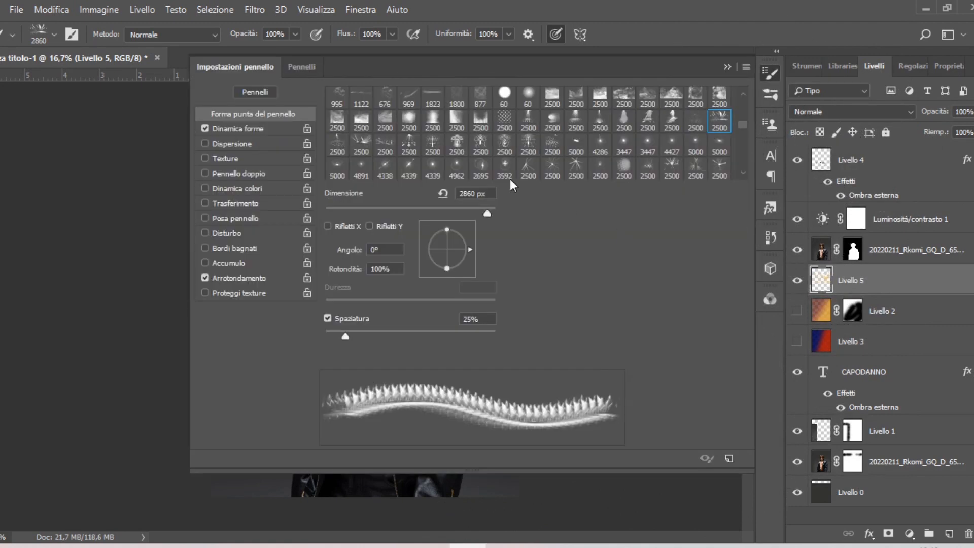
left_click(579, 121)
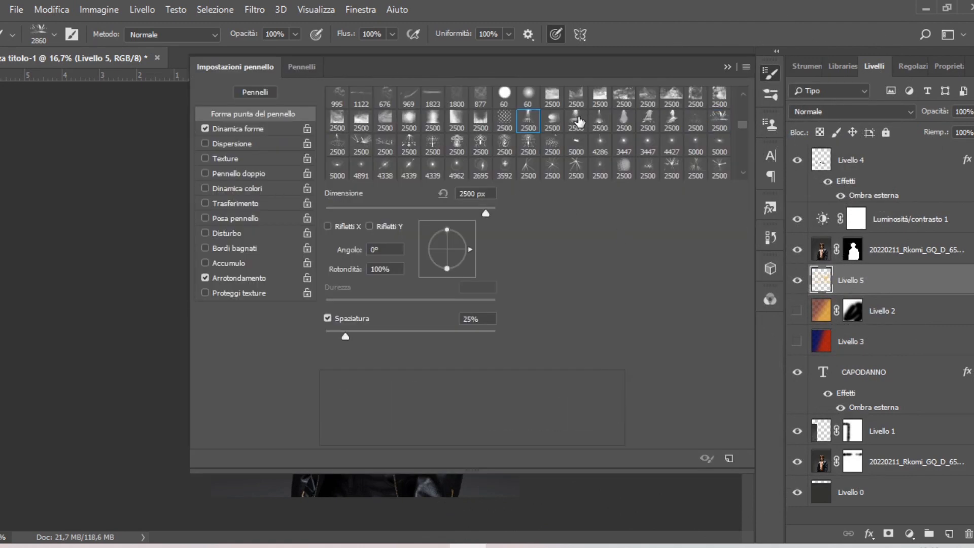
left_click(771, 76)
key("ctrl+shift+alt+n")
left_click(376, 340)
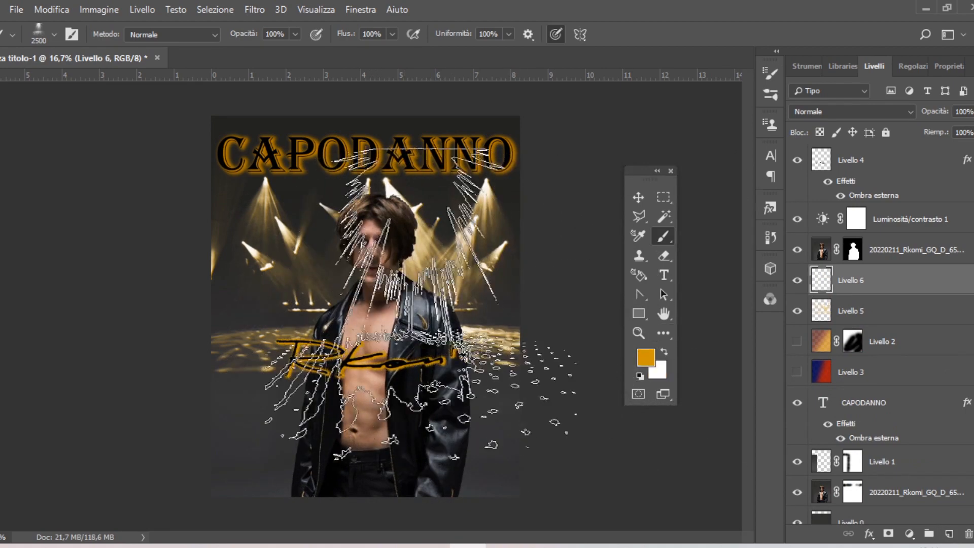
left_click(376, 305)
- Stamp the overhead spotlight again on Livello 6, once in dark orange 993300 and once in white
left_click(646, 357)
left_click(570, 306)
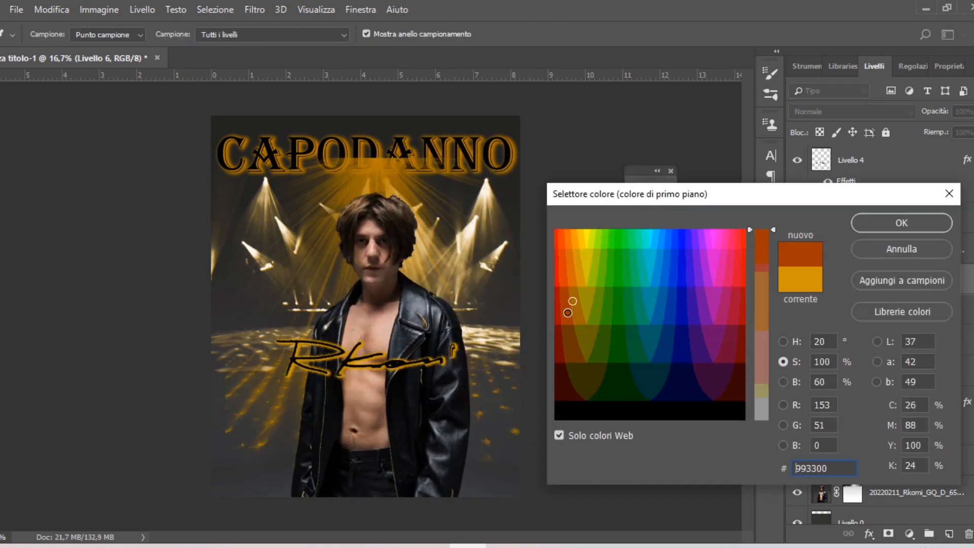
left_click(902, 223)
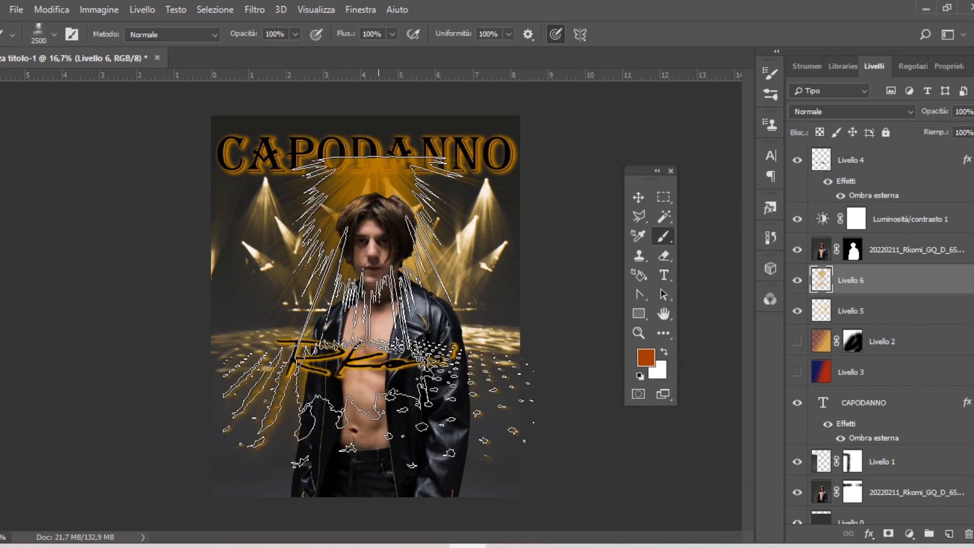
left_click(379, 303)
key("x")
left_click(381, 306)
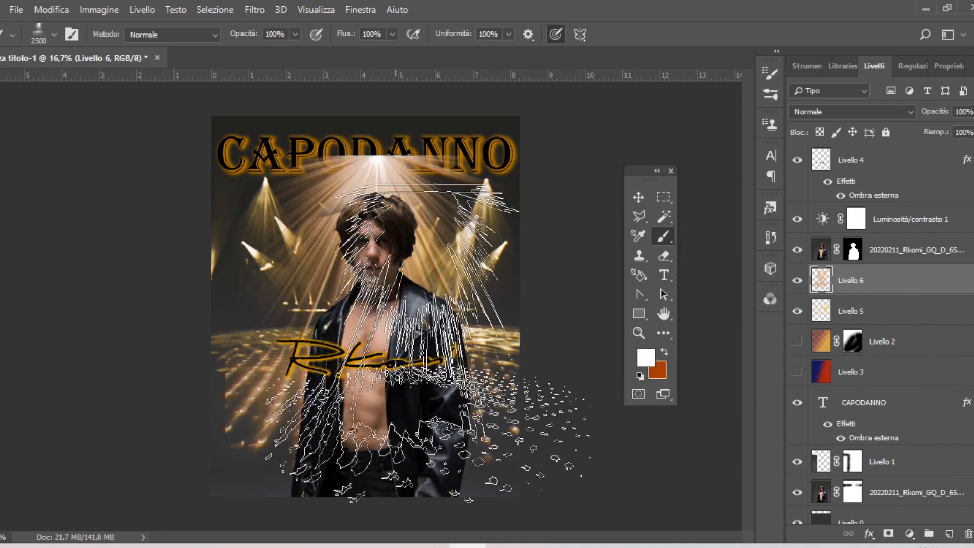
- Move the CAPODANNO text layer above the masked portrait layer and add new layer Livello 7 above Livello 6
mouse_move(858, 403)
left_mouse_down()
mouse_move(853, 237)
mouse_move(853, 350)
left_mouse_up()
left_click(949, 534)
- Try a white laser-fan brush stamp at 2500 px beside the man on Livello 7, and another spotlight brush tip
left_click(771, 74)
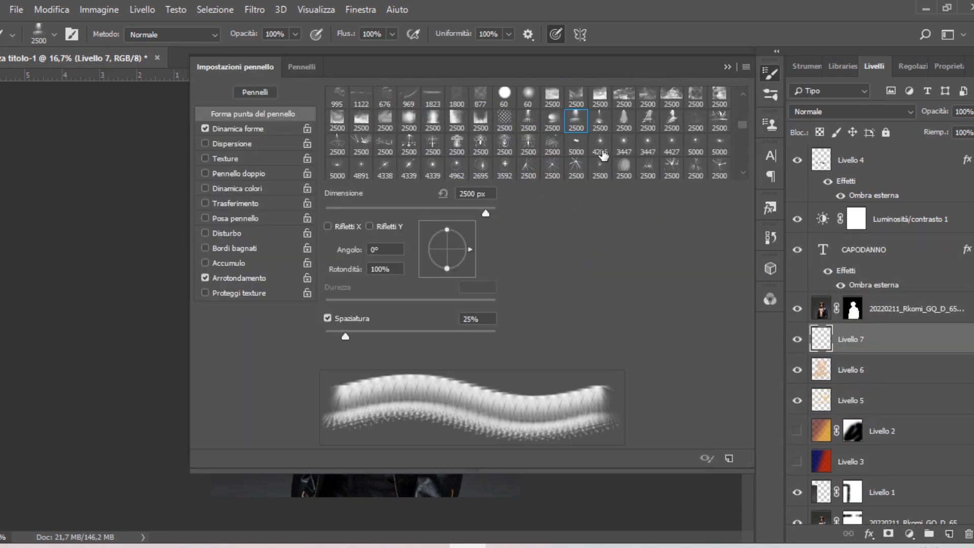
left_click(527, 127)
left_click(367, 144)
left_click(728, 68)
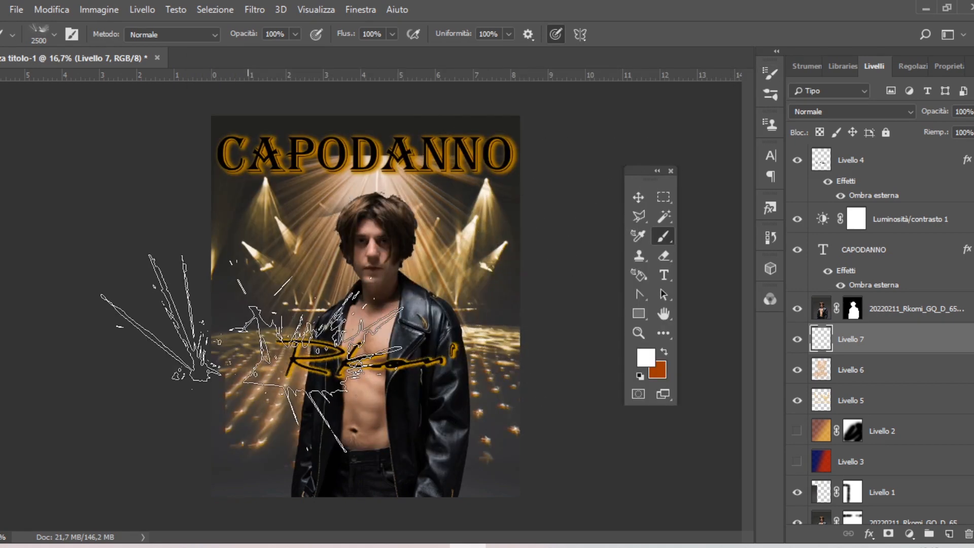
left_click(256, 340)
left_click(776, 71)
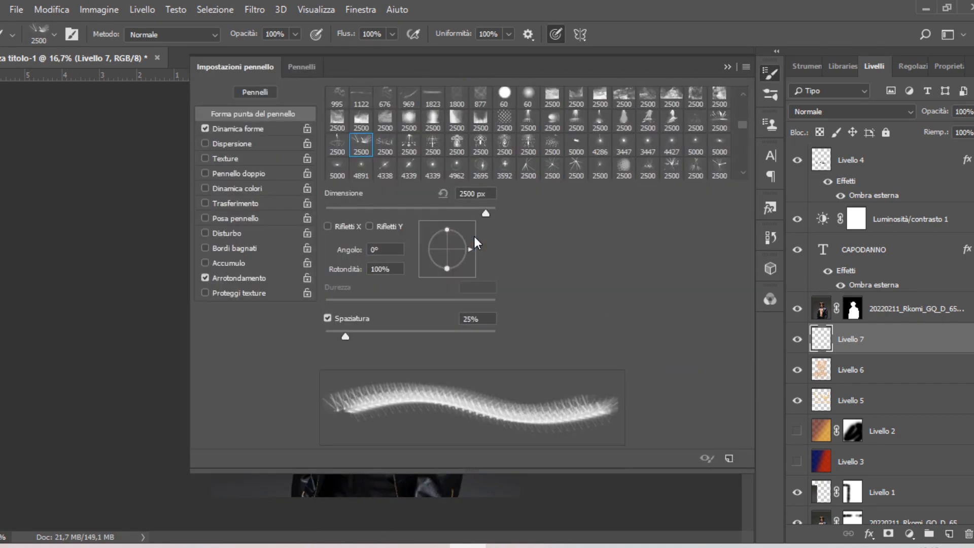
left_click(529, 121)
left_click(728, 67)
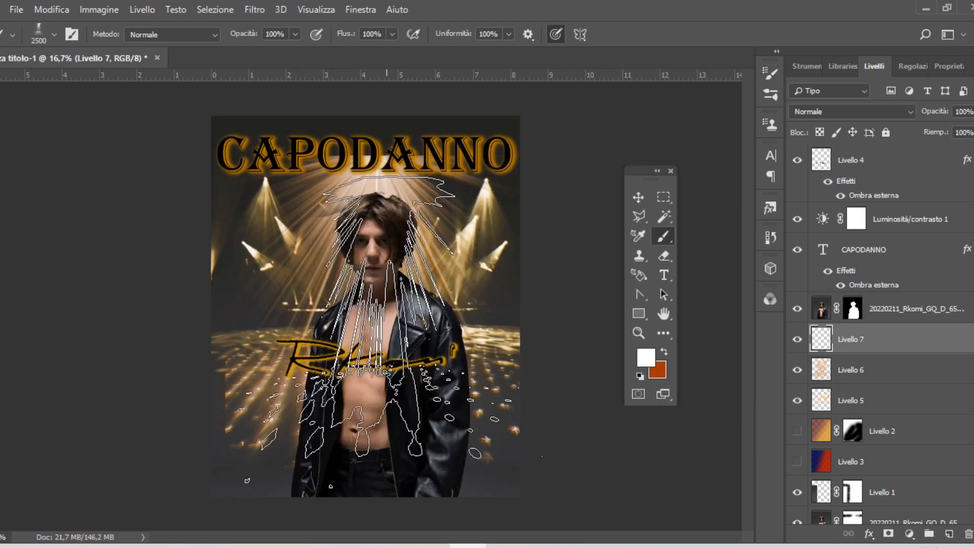
- Choose the crossing laser-burst brush tip at 2500 px, test a white stamp beside the man and undo it
key("F5")
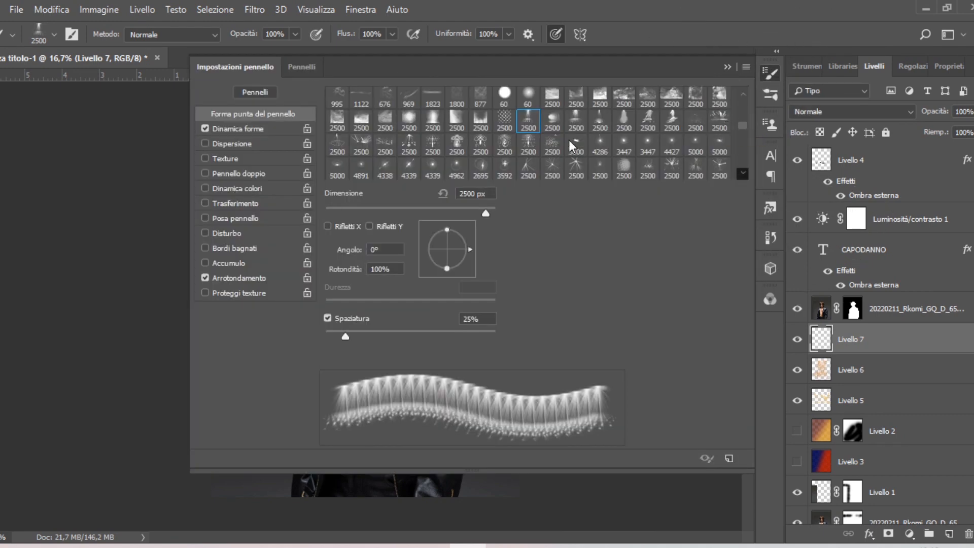
scroll(569, 142, "down", 1)
left_click(553, 133)
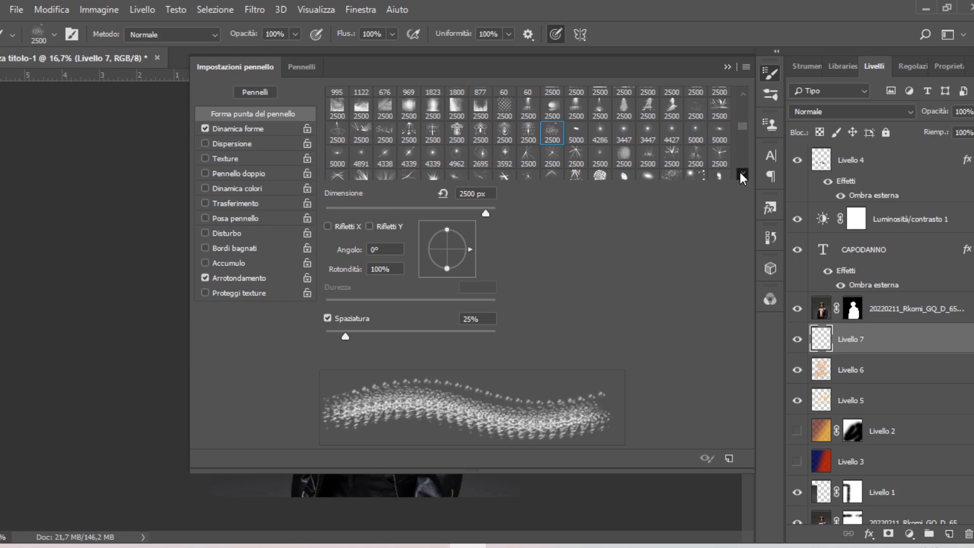
left_click(740, 172)
scroll(651, 134, "down", 1)
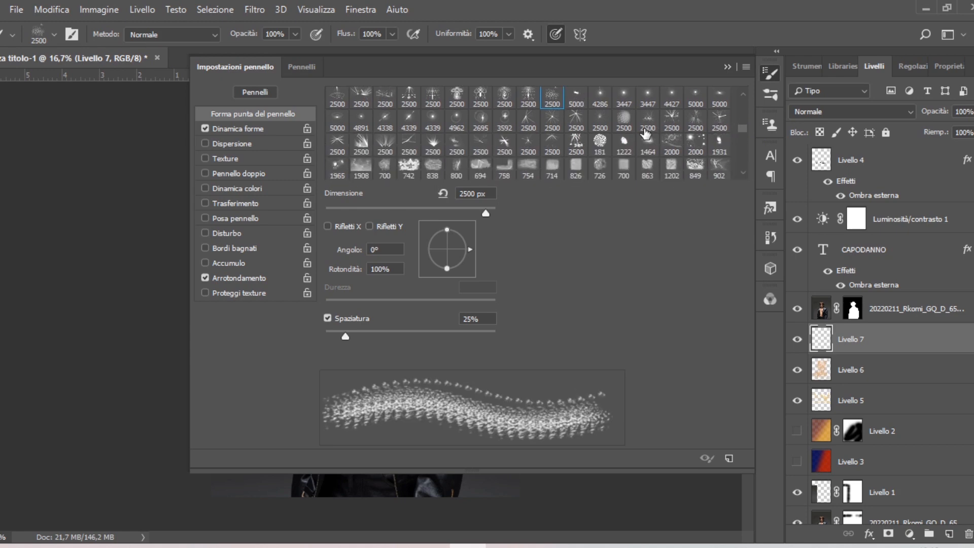
left_click(648, 122)
left_click(728, 67)
left_click(551, 298)
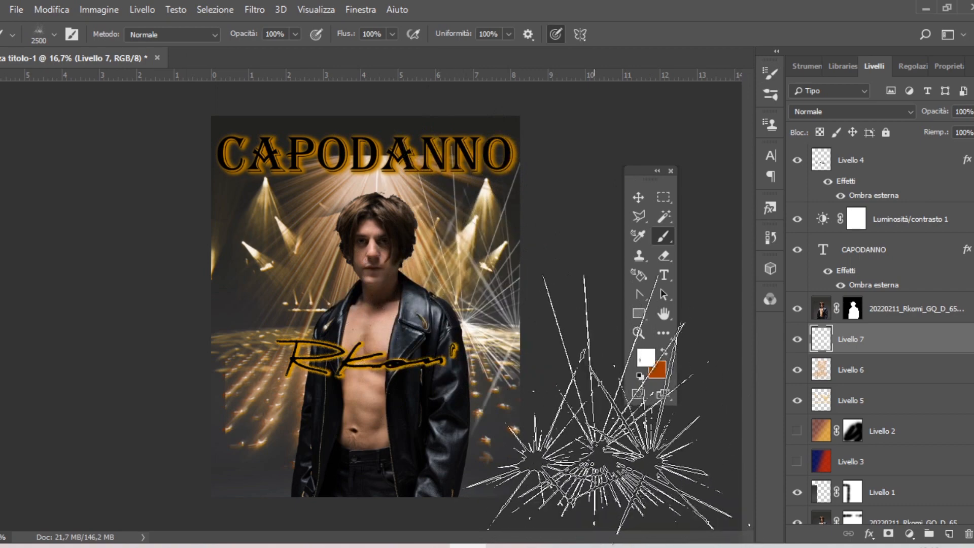
key("ctrl+z")
- Set the background colour to orange cc9900 and stamp white laser bursts on both sides of the man on Livello 7
left_click(660, 373)
type("cc9900")
left_click(878, 230)
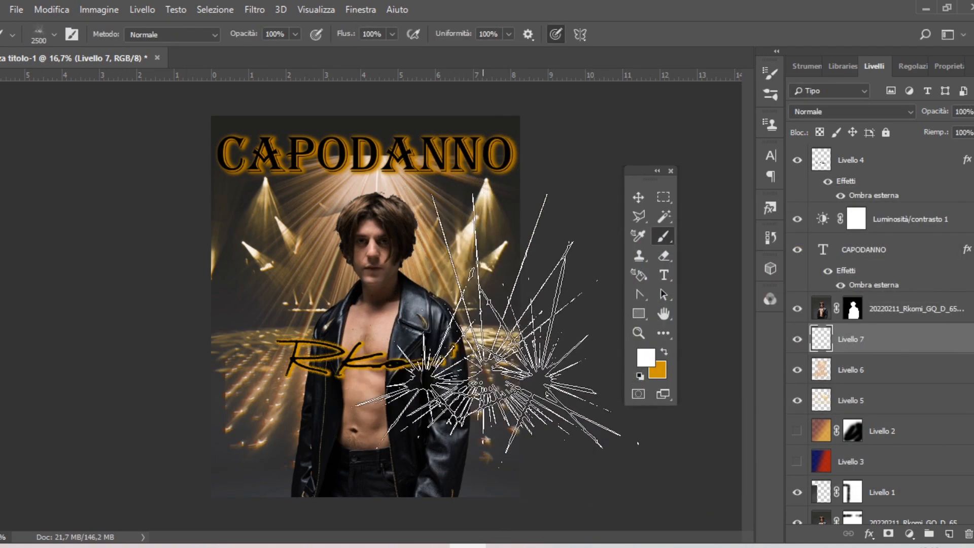
left_click(527, 317)
left_click(258, 337)
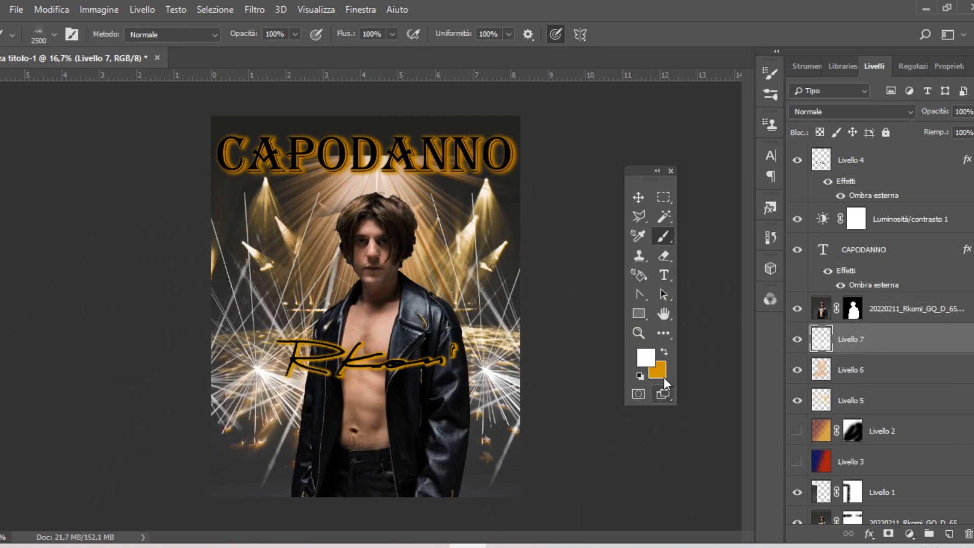
- Merge Livello 1 with the masked portrait layer directly beneath it
scroll(833, 482, "down", 1)
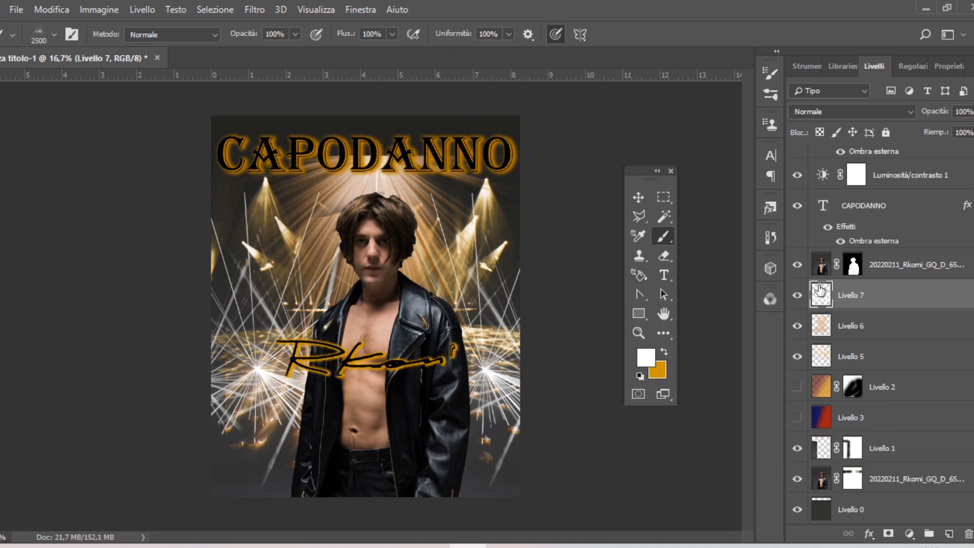
left_click(822, 451)
left_click(827, 478, "shift")
right_click(826, 479)
right_click(877, 485)
left_click(765, 415)
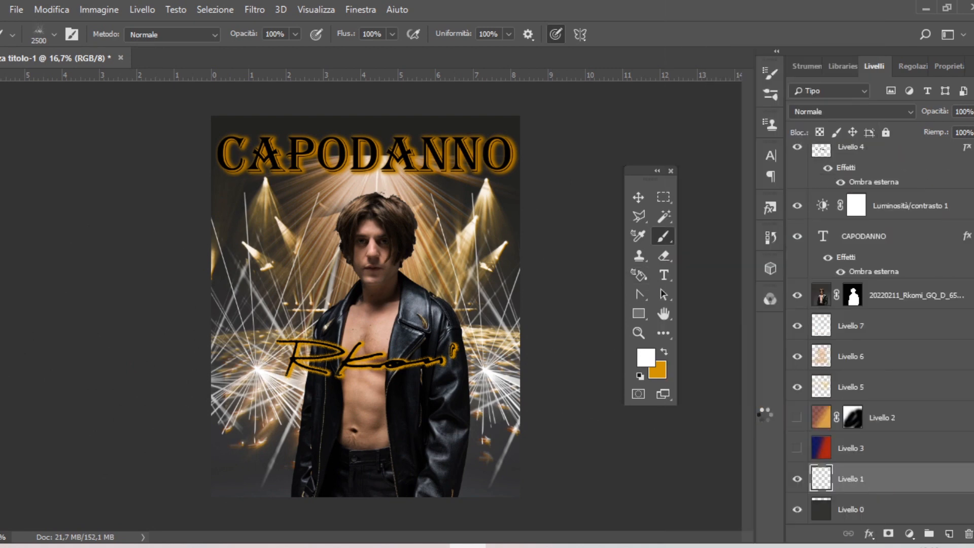
- Select the background around the man on Livello 1 with the Magic Wand at a tolerance of 19
left_click(663, 217)
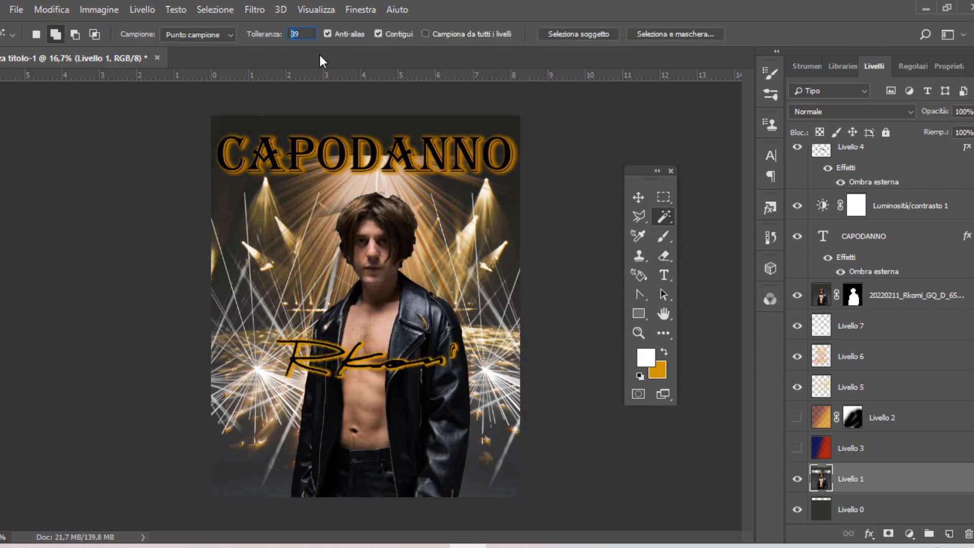
left_click(311, 223)
left_click(235, 385)
left_click(500, 452)
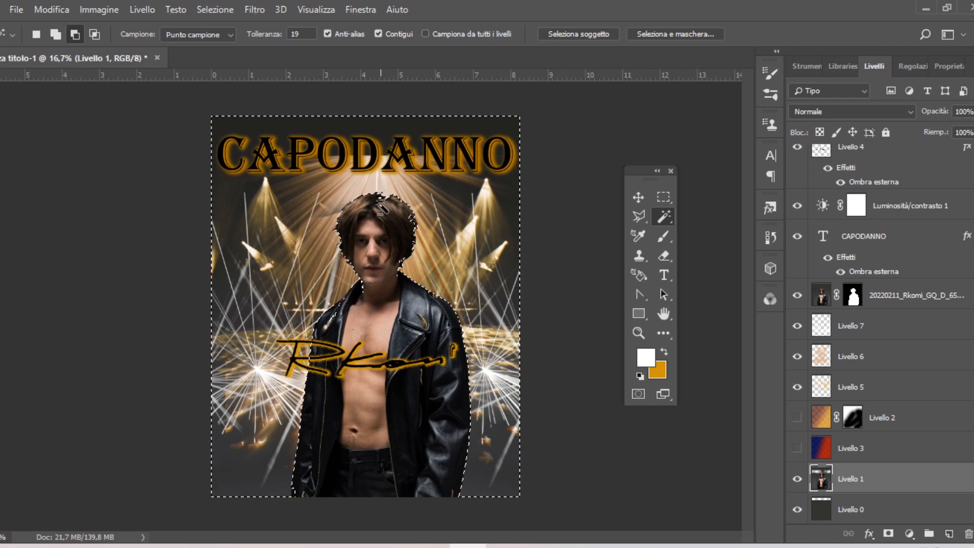
- Paint the selected background around the man black on Livello 1 with a soft 2500 px brush, and clear the selection
left_click(641, 376)
left_click(663, 237)
right_click(458, 222)
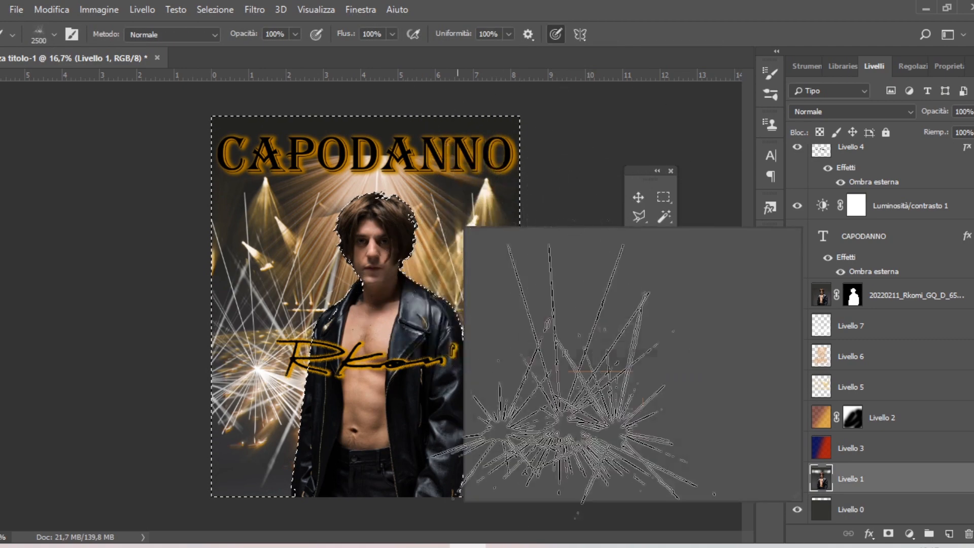
left_click(566, 391)
left_click(423, 238)
left_click(466, 239)
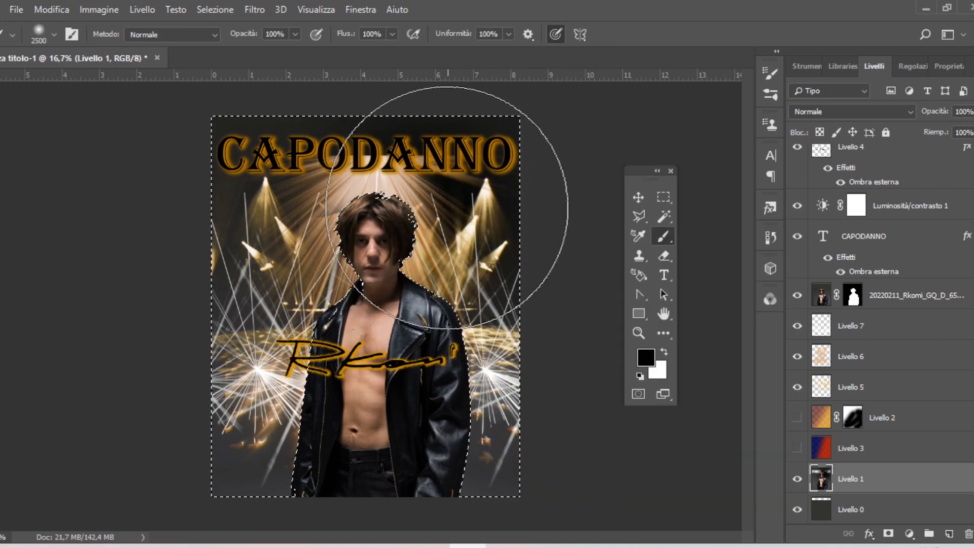
mouse_move(474, 178)
left_mouse_down()
mouse_move(389, 180)
mouse_move(244, 428)
mouse_move(235, 427)
left_mouse_up()
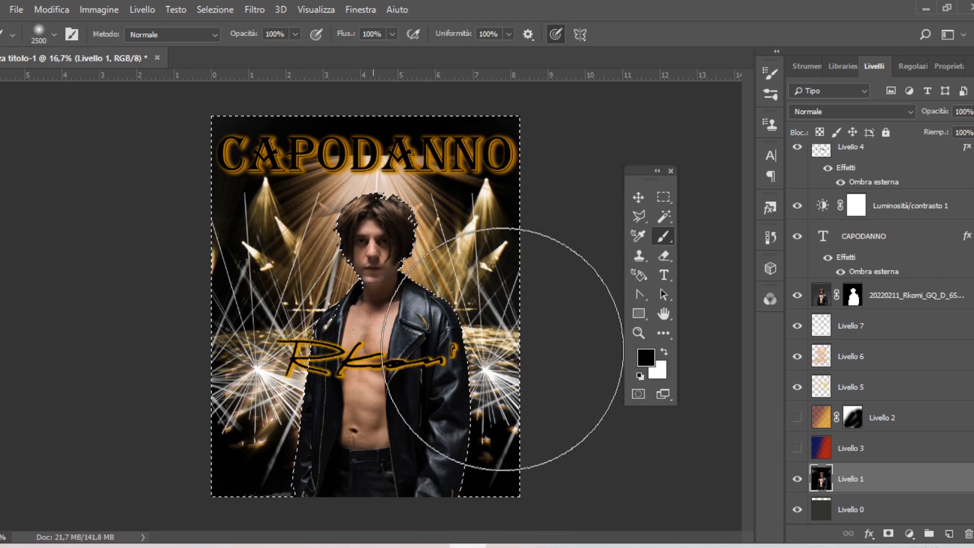
left_click(664, 197)
left_click(468, 262)
- Touch up the lower-left area of Livello 1 in black and briefly hide the masked portrait to check the background
left_click(663, 237)
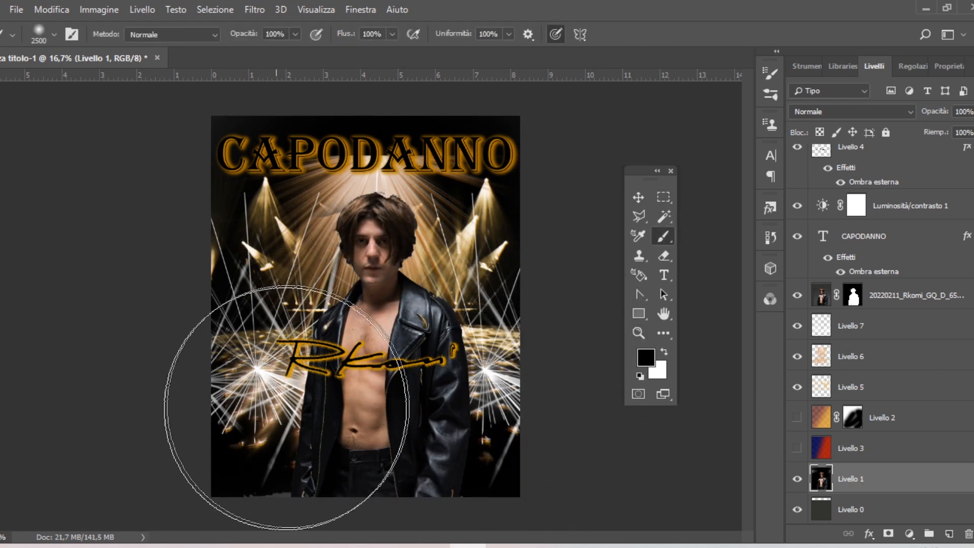
left_click_drag(351, 340, 273, 475)
left_click(638, 197)
left_click(798, 296)
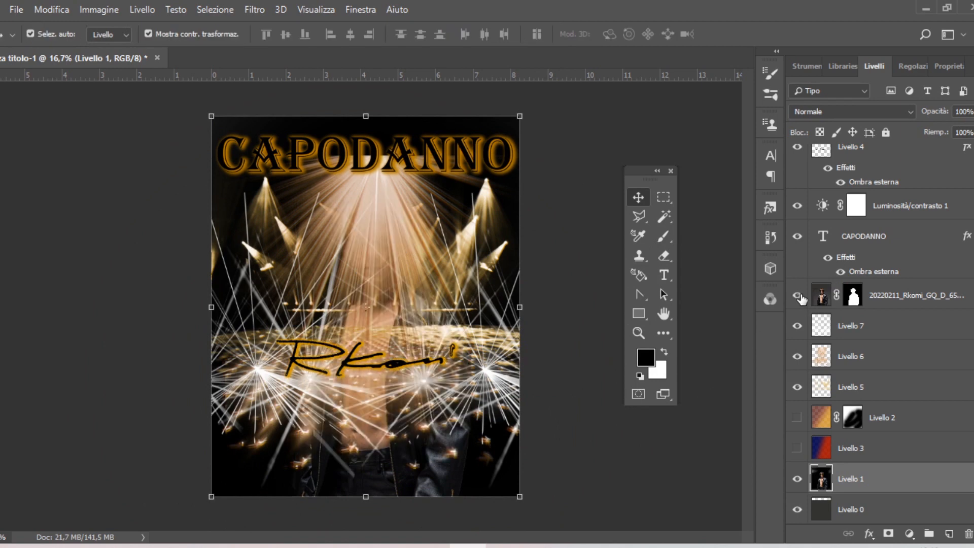
left_click(798, 297)
- Retouch the portrait's layer mask beside the jacket's lower-left edge, finishing in black with a soft 436 px brush
left_click(853, 299)
left_click(663, 241)
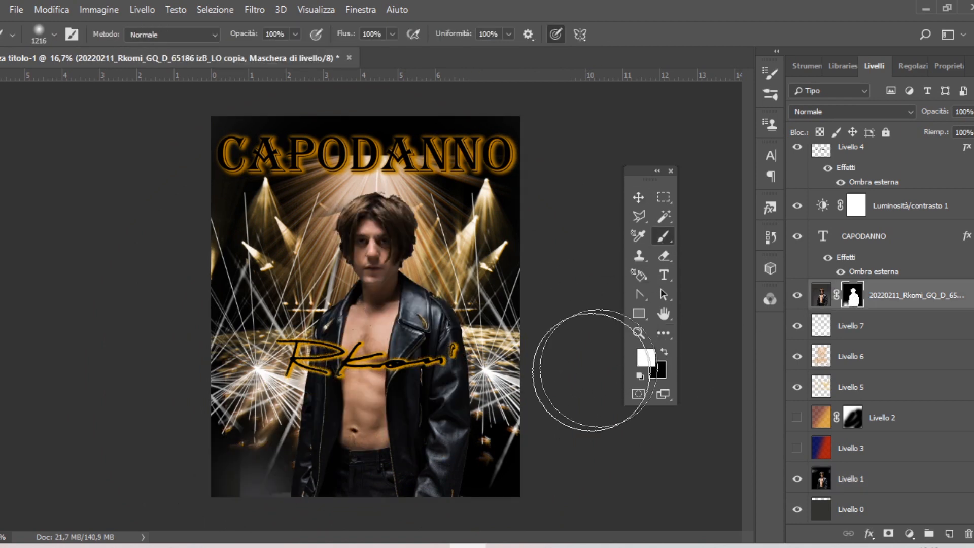
left_click(224, 482)
left_click_drag(349, 458, 271, 487, "alt")
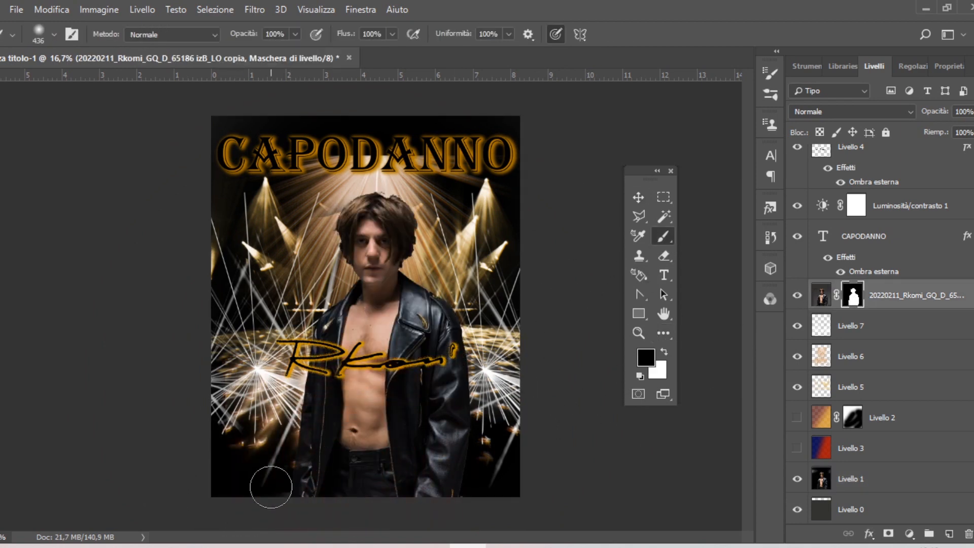
- Add the text "2022" in black Algerian Regular at 100 pt and place it below the Rkomi signature
left_click(639, 197)
left_click(465, 154)
left_click(664, 275)
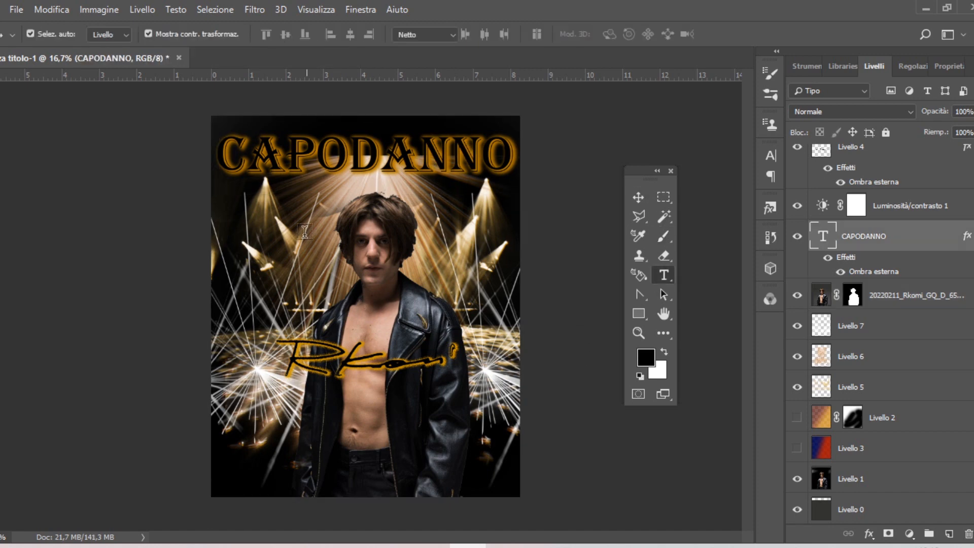
left_click_drag(297, 233, 485, 284)
type("2022")
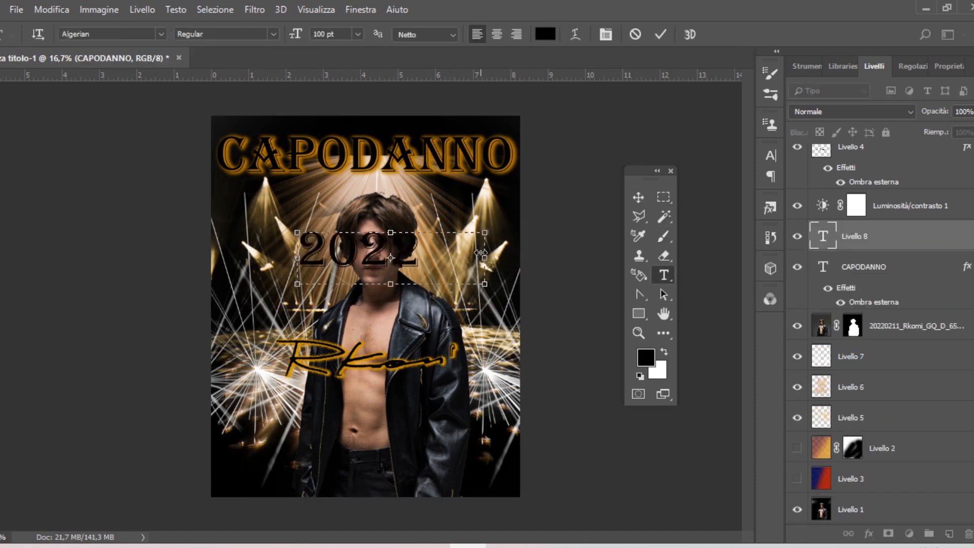
left_click(638, 197)
left_click_drag(432, 264, 430, 426)
- Apply an orange drop shadow to the 2022 text with 100% opacity, 14 px distance, 39% spread and 21 px size
left_click(869, 534)
left_click(873, 520)
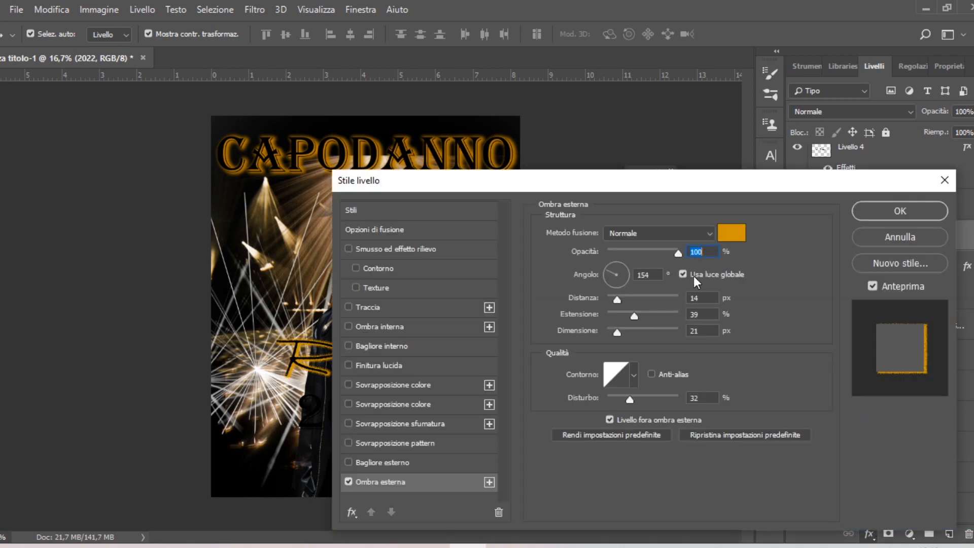
left_click(900, 211)
- Paint the portrait's mask around the hair in black with the 436 px brush, and briefly hide Livello 1 to compare
left_click(853, 353)
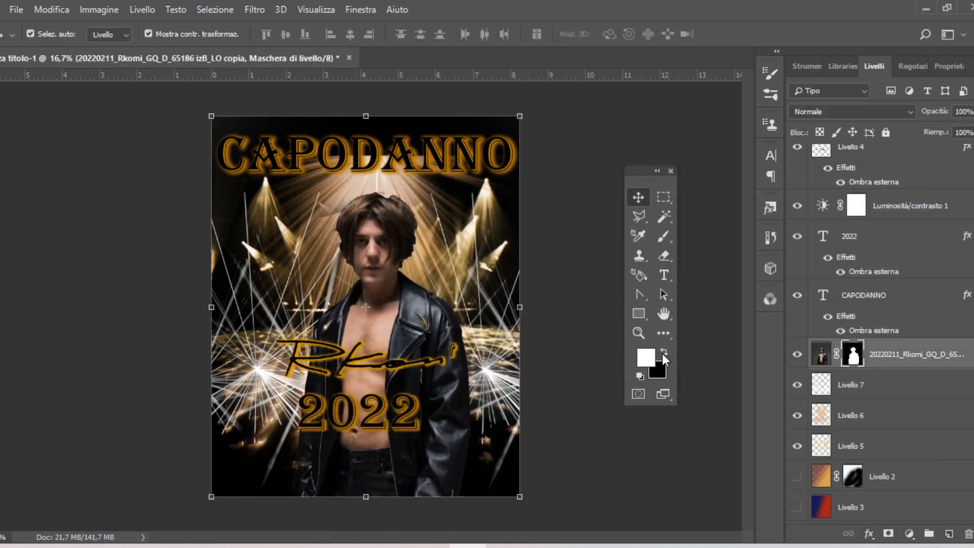
left_click(664, 236)
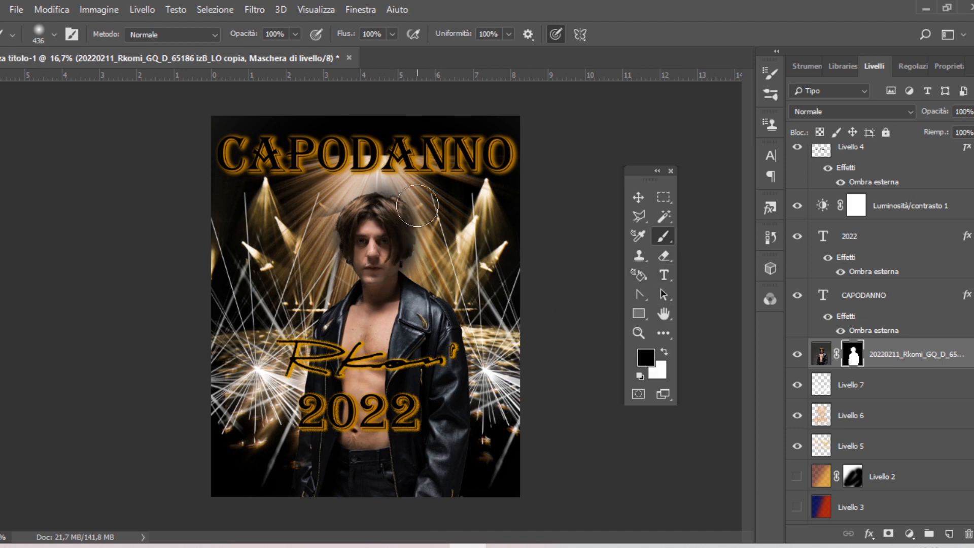
key("ctrl+z")
scroll(840, 284, "up", 1)
scroll(840, 290, "down", 5)
left_click(835, 480)
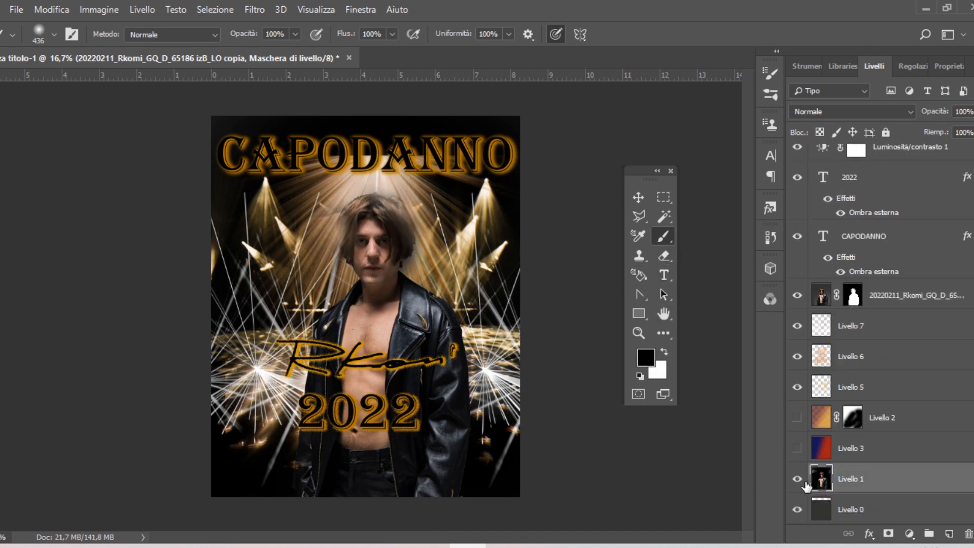
left_click(798, 480)
left_click(798, 480)
- Check the background without the masked portrait, and refine its mask around the hair in white and black, down to 208 px
left_click(798, 297)
left_click(847, 298)
left_click(765, 299)
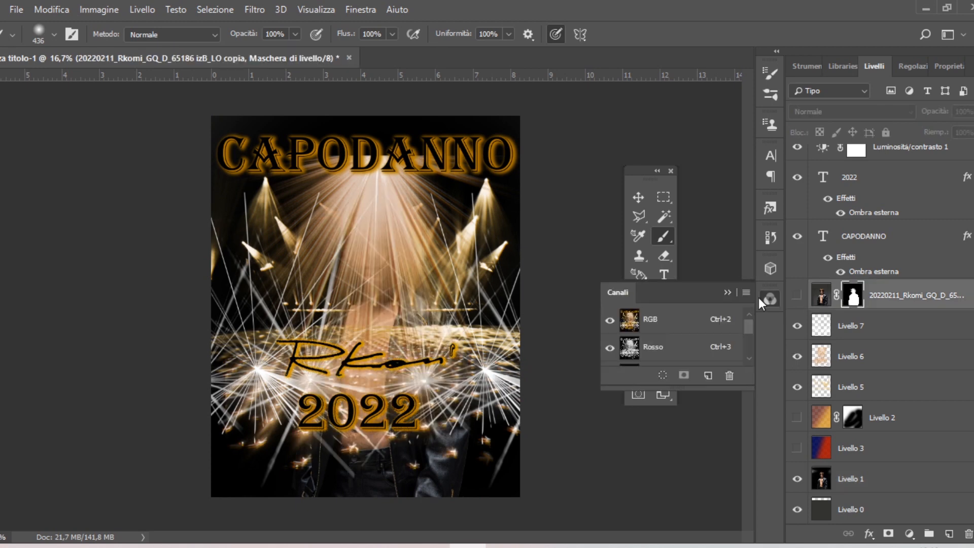
left_click(797, 295)
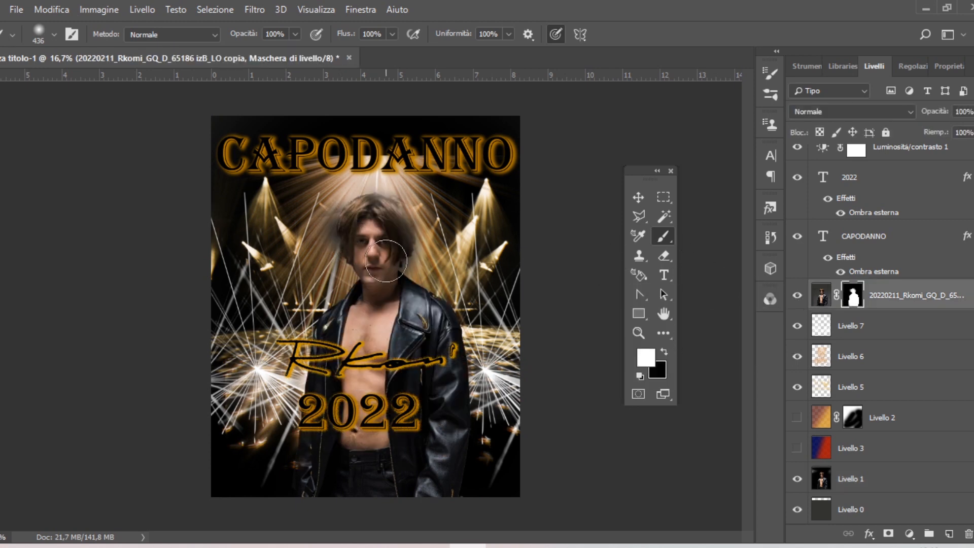
left_click_drag(361, 235, 350, 233)
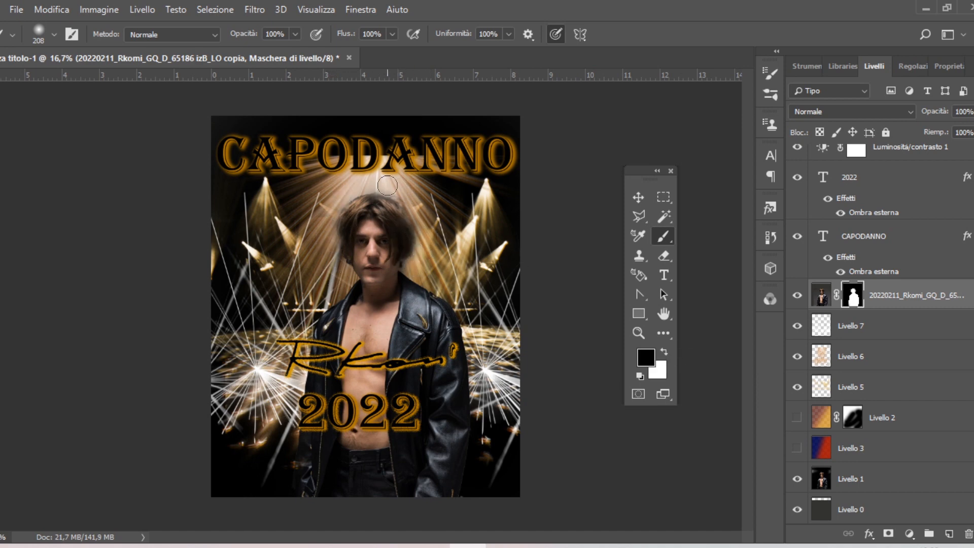
- Move the 2022 text slightly lower over the man's waist
key("v")
mouse_move(406, 407)
left_mouse_down()
mouse_move(412, 446)
mouse_move(404, 422)
left_mouse_up()
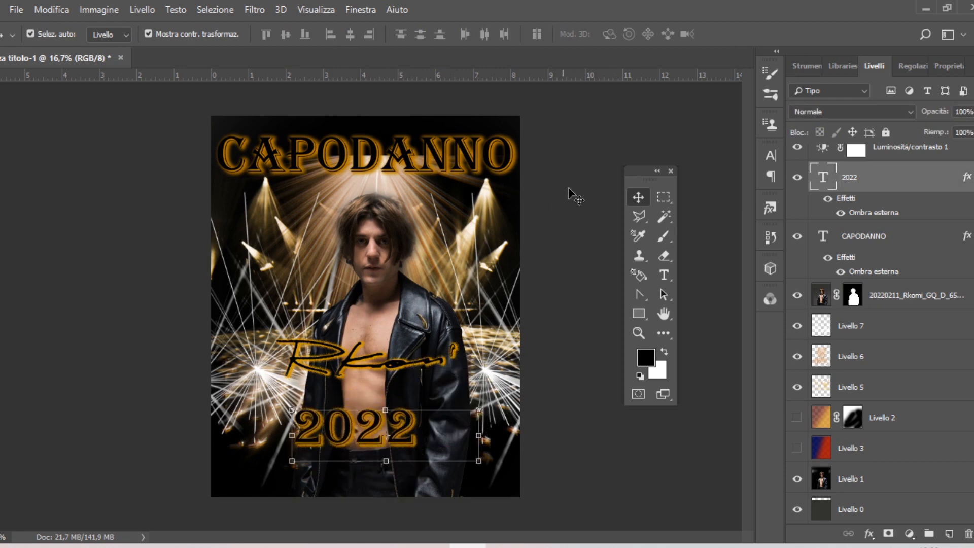
left_click(572, 194)
- Move Livello 3 directly beneath the masked portrait, preview its blue-red tint and leave the layer hidden
left_click_drag(828, 451, 827, 315)
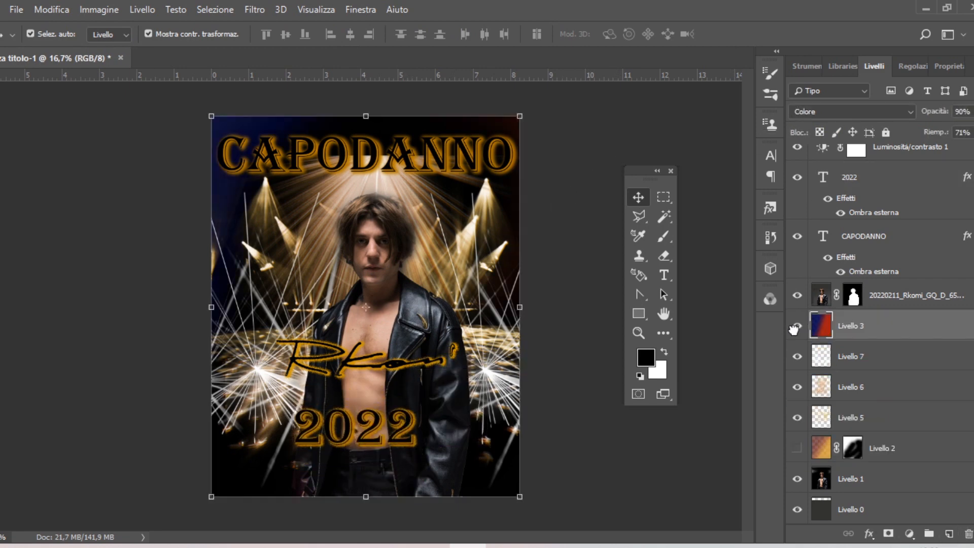
left_click(826, 450)
left_click(795, 328)
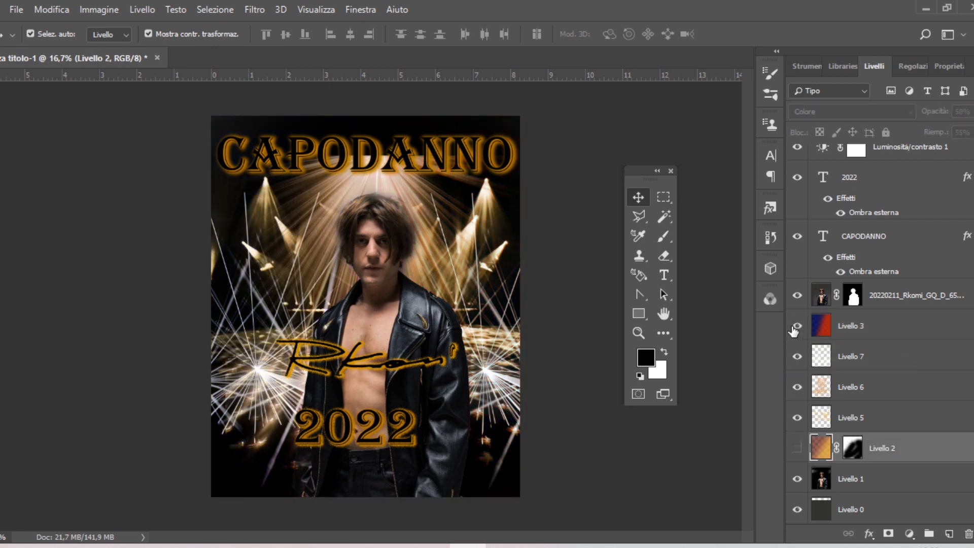
left_click(853, 326)
- Add a new layer above Livello 3 and fill it with a 90% opacity linear gradient from orange to dark red
left_click(950, 535)
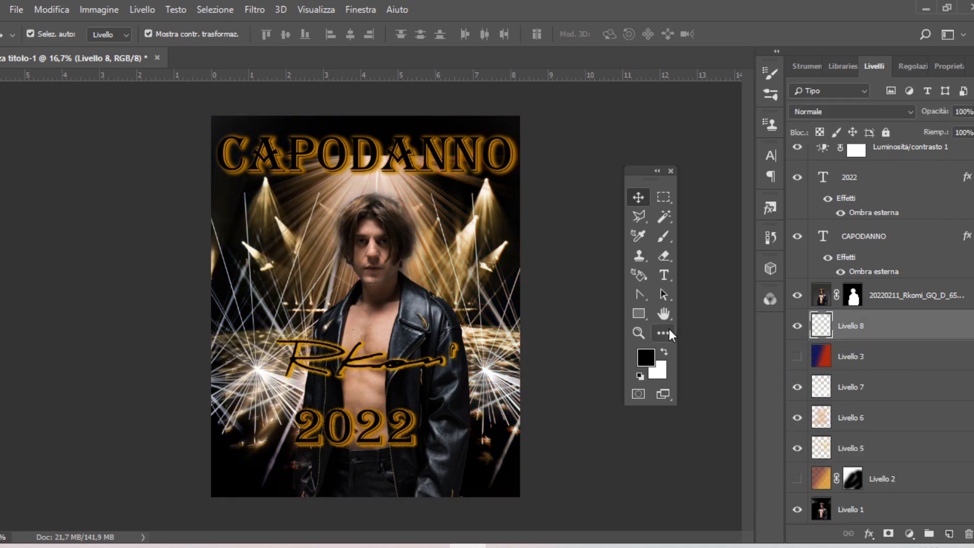
right_click(666, 333)
left_click(717, 491)
left_click(69, 38)
double_click(279, 385)
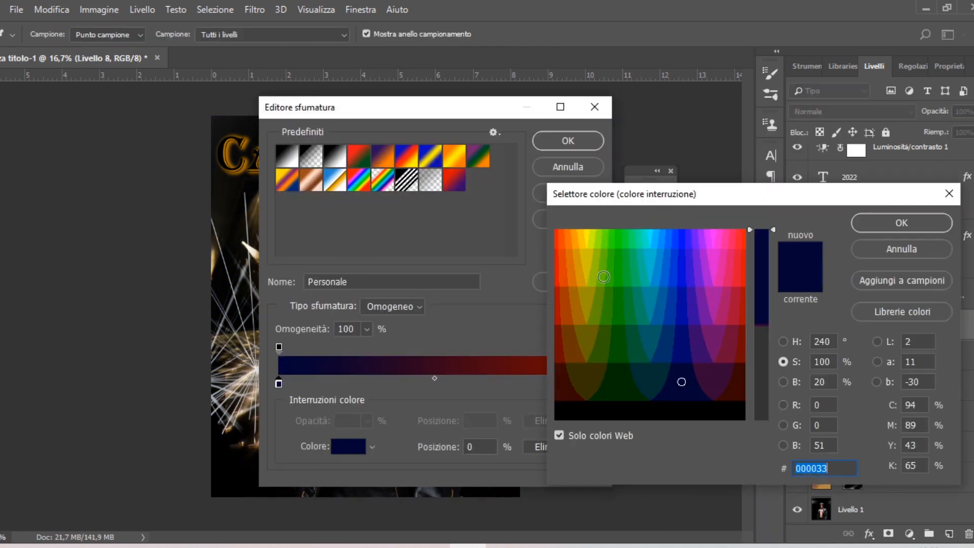
left_click(577, 252)
left_click(852, 222)
left_click(568, 142)
left_click_drag(470, 269, 284, 283)
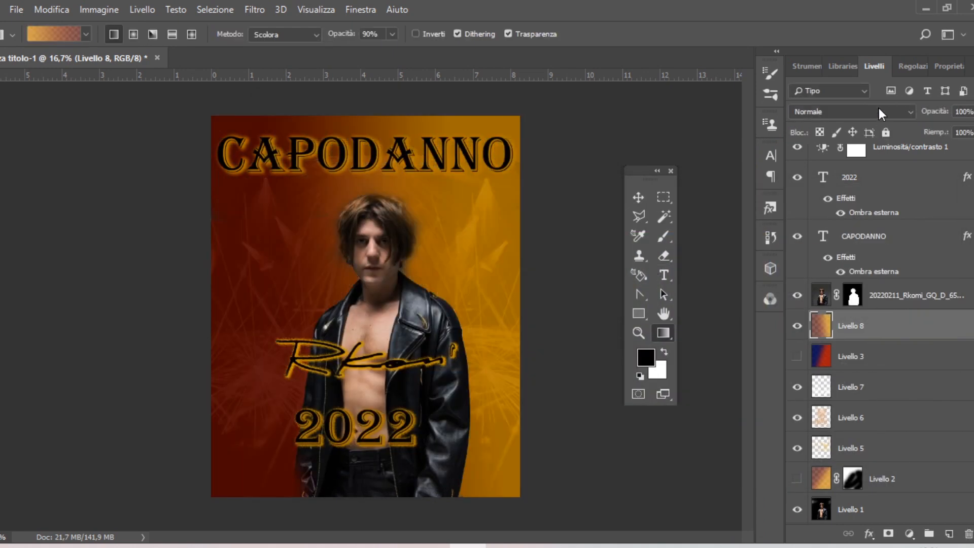
- Set Livello 8's blend mode to Colore and redraw its gradient so that orange tints the whole background
left_click(879, 111)
left_click(812, 463)
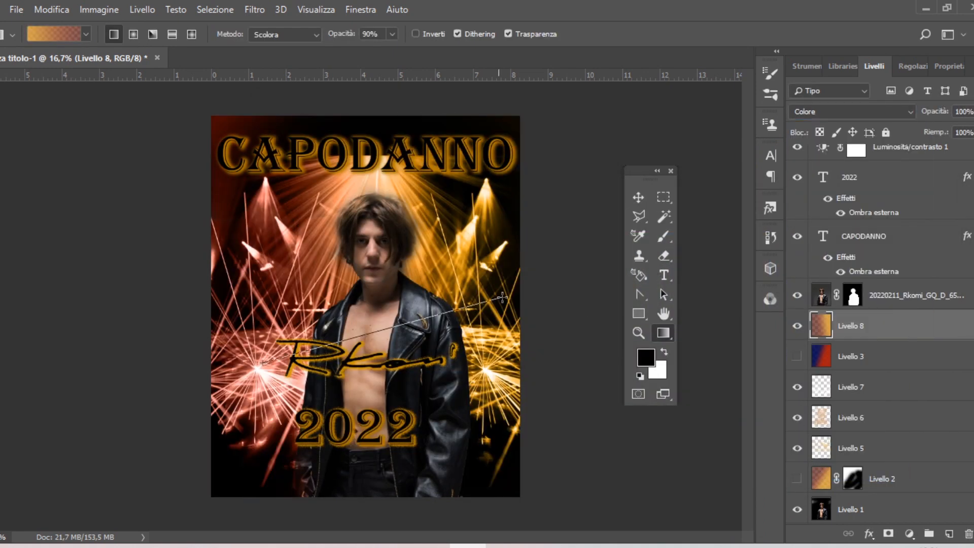
key("v")
left_click(582, 148)
- Change the CAPODANNO title's drop shadow colour to a deeper orange
left_click(500, 173)
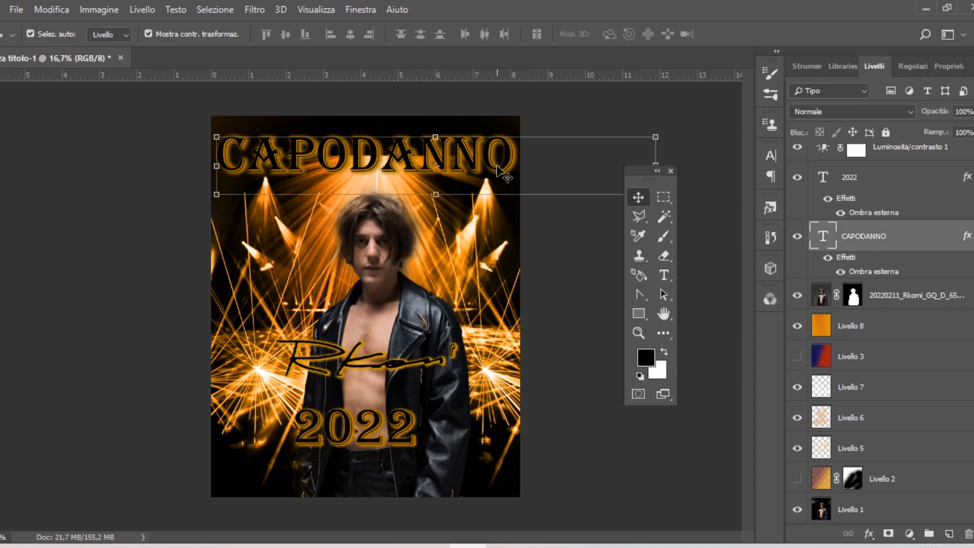
double_click(861, 272)
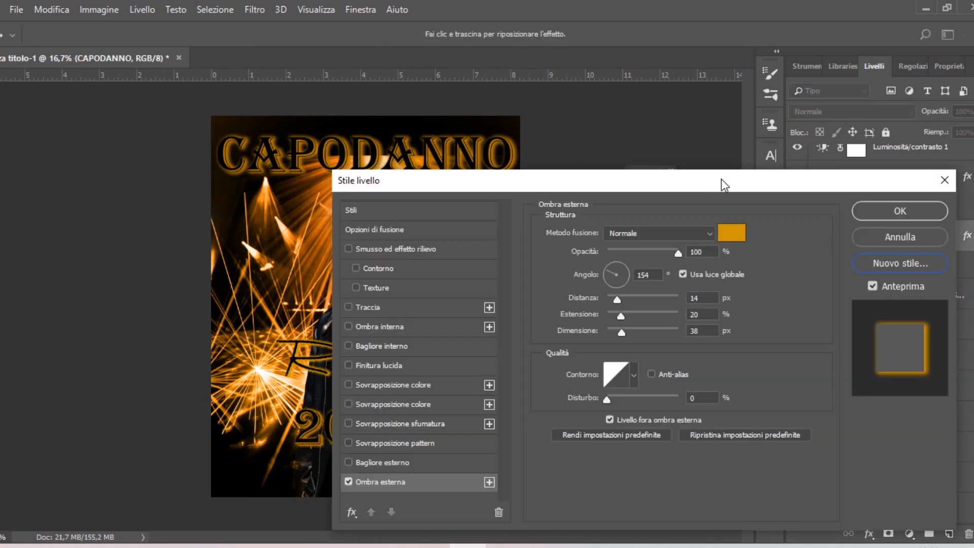
left_click(733, 230)
left_click(869, 223)
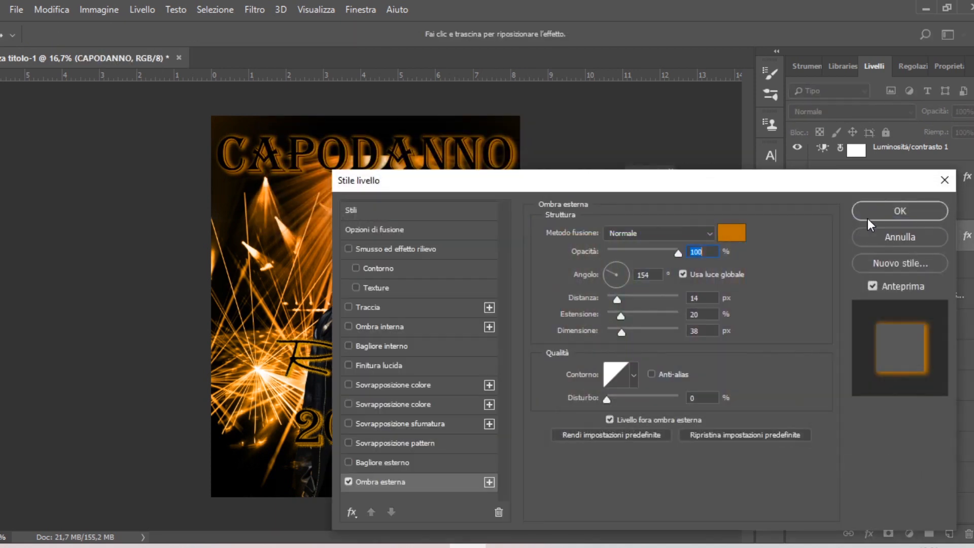
left_click(868, 219)
- Set the drop shadow colour of the Rkomi signature on Livello 4 to cc6600
left_click(299, 398)
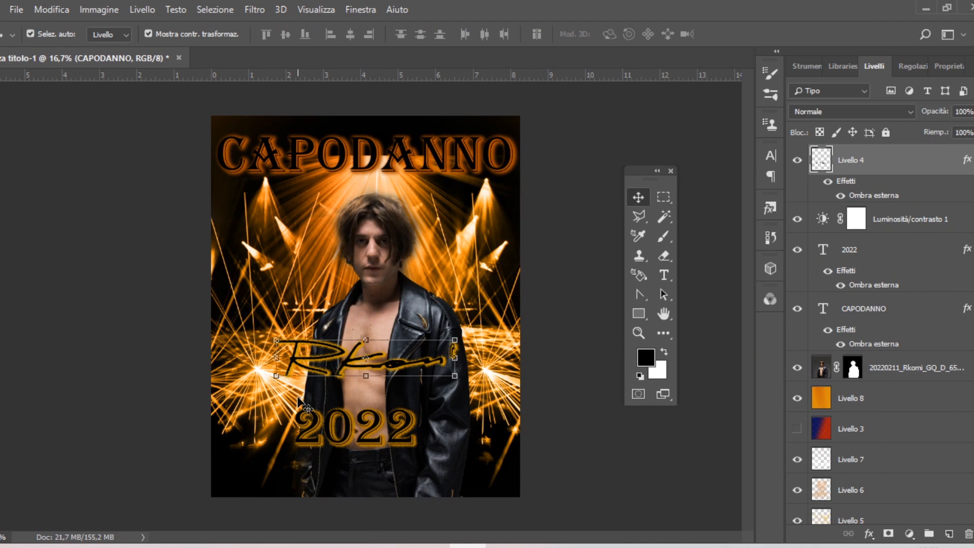
double_click(863, 181)
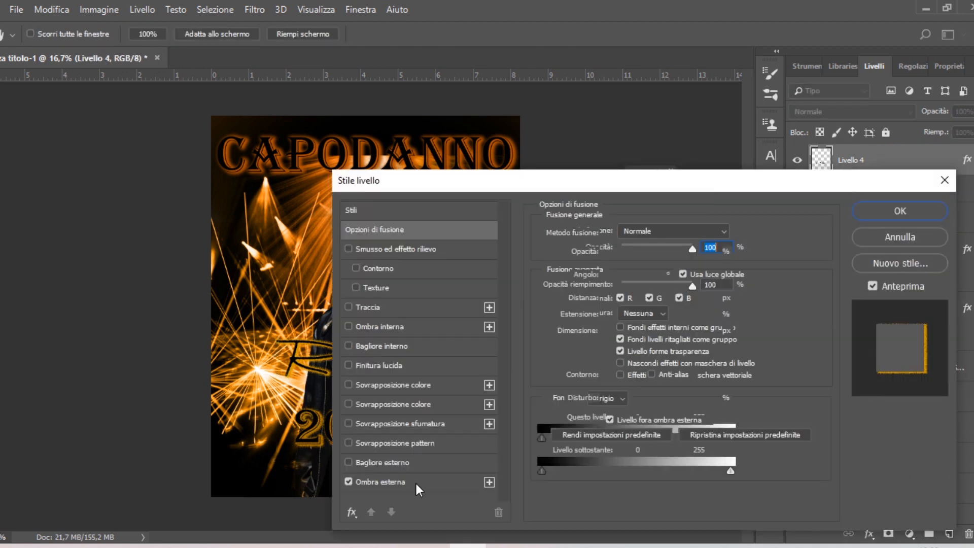
left_click(411, 482)
left_click(726, 238)
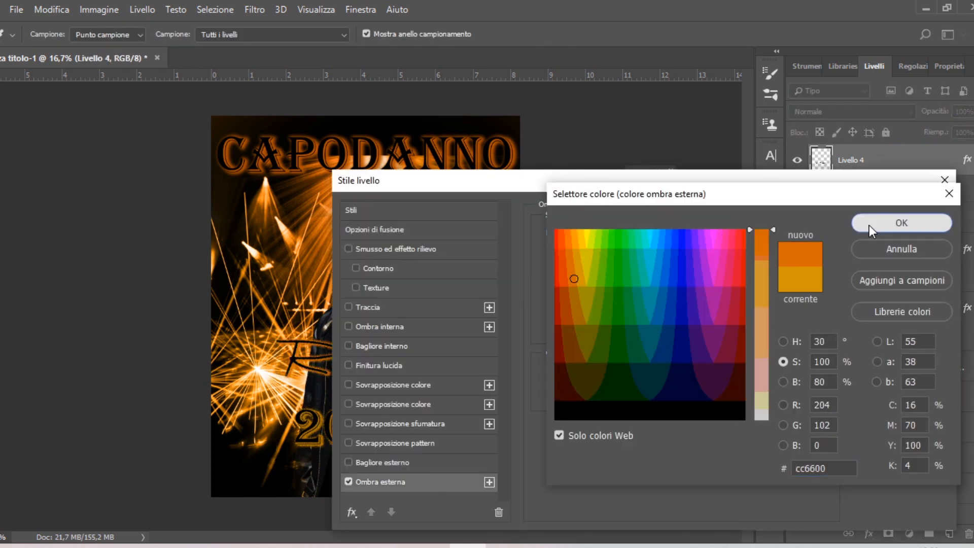
left_click(869, 226)
left_click(901, 211)
- Set the 2022 text's drop shadow colour to cc6600
left_click(412, 428)
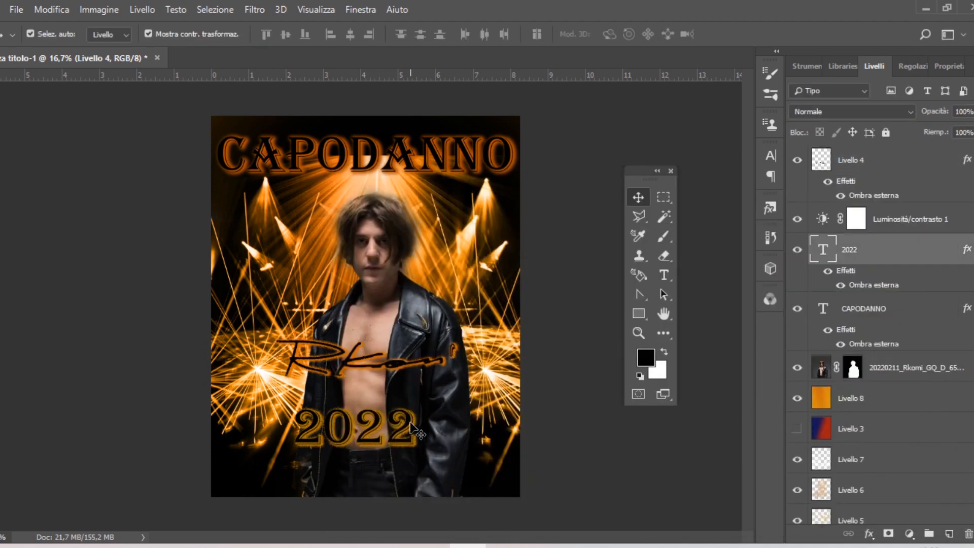
double_click(858, 271)
left_click(411, 482)
left_click(725, 236)
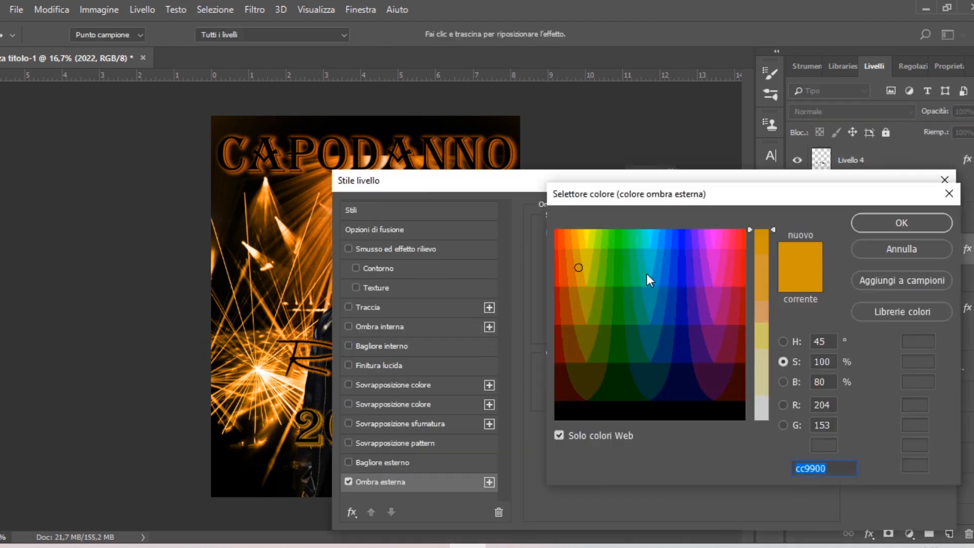
mouse_move(576, 293)
left_mouse_down()
mouse_move(570, 283)
mouse_move(570, 298)
left_mouse_up()
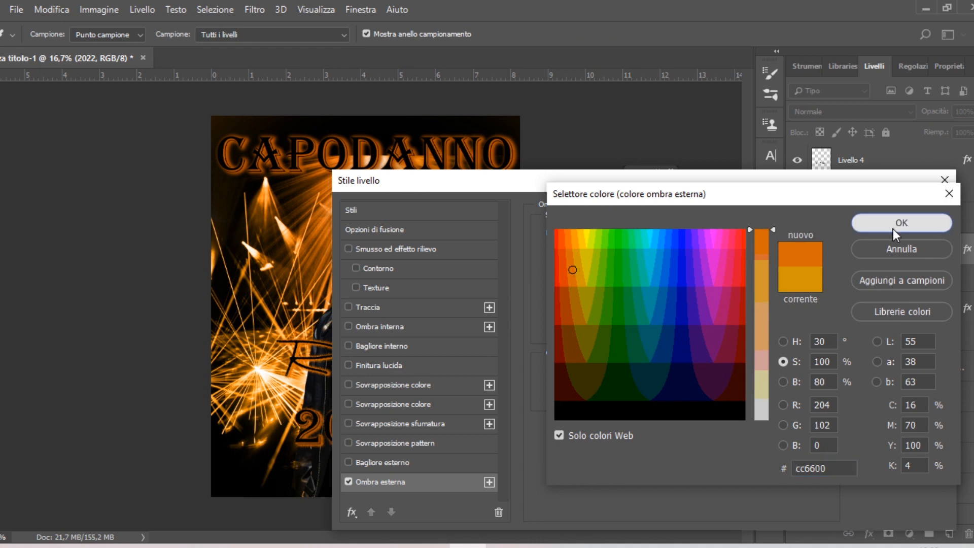
left_click(896, 224)
left_click(899, 210)
- Change the Rkomi signature's drop shadow colour to a lighter yellow-orange
left_click(431, 366)
left_click(857, 198)
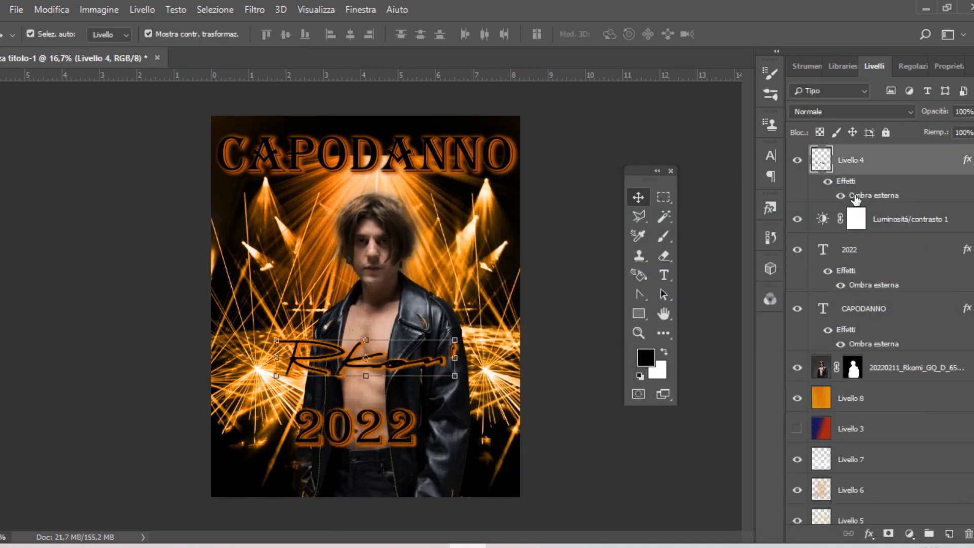
double_click(863, 197)
left_click(732, 230)
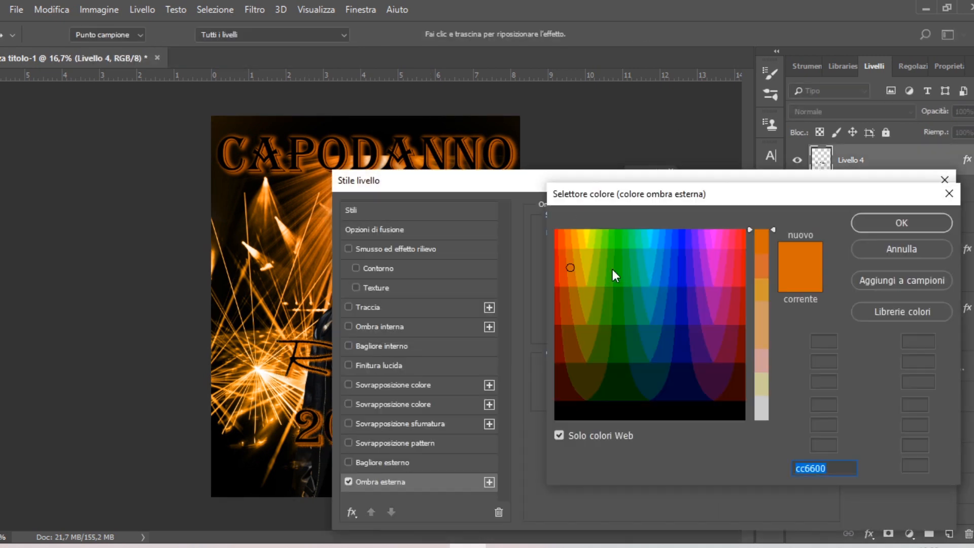
left_click(897, 223)
left_click(869, 210)
- Set the CAPODANNO title's text colour to white (ffffff)
double_click(822, 308)
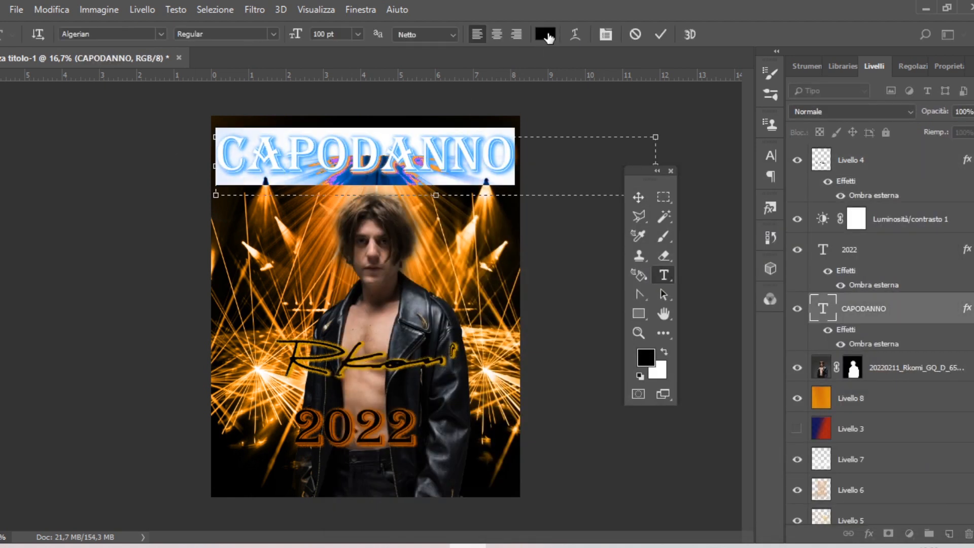
left_click(546, 34)
type("ffffff")
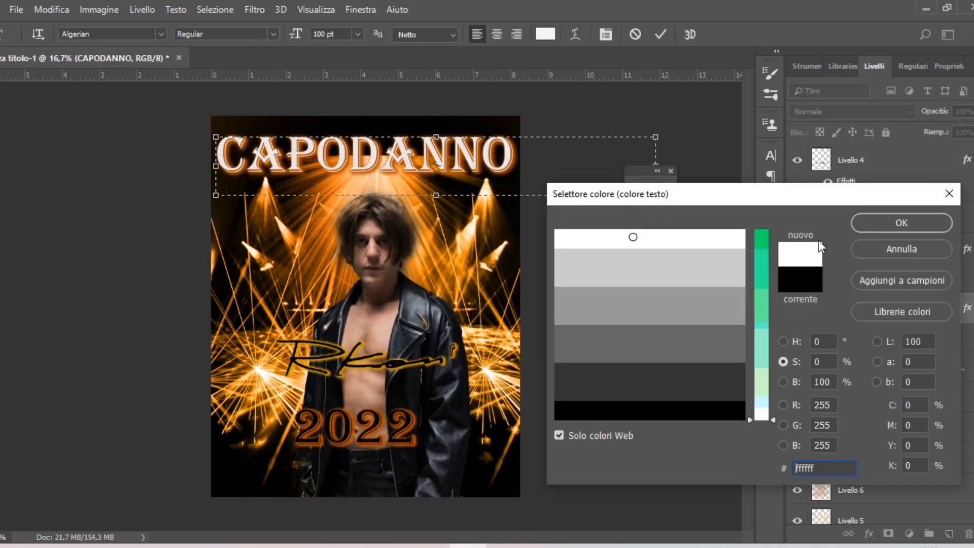
left_click(888, 223)
- Set the 2022 text's colour to white (ffffff)
double_click(355, 426)
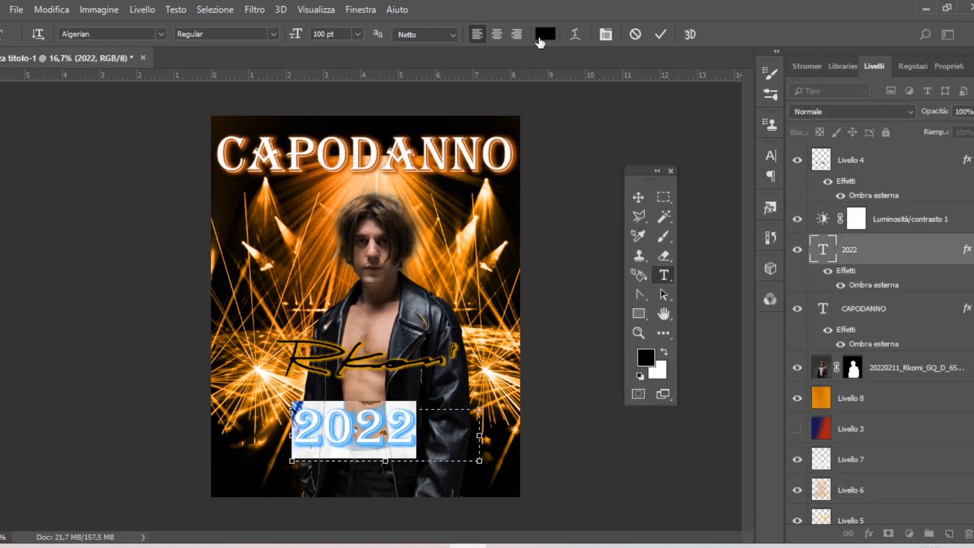
left_click(545, 34)
type("ffffff")
left_click(906, 222)
- Select the shape of the Rkomi signature on Livello 4 and make white the foreground colour
left_click(663, 197)
left_click_drag(267, 322, 469, 382)
left_click(639, 197)
left_click(888, 161)
key("Up")
key("Down")
left_click(664, 351)
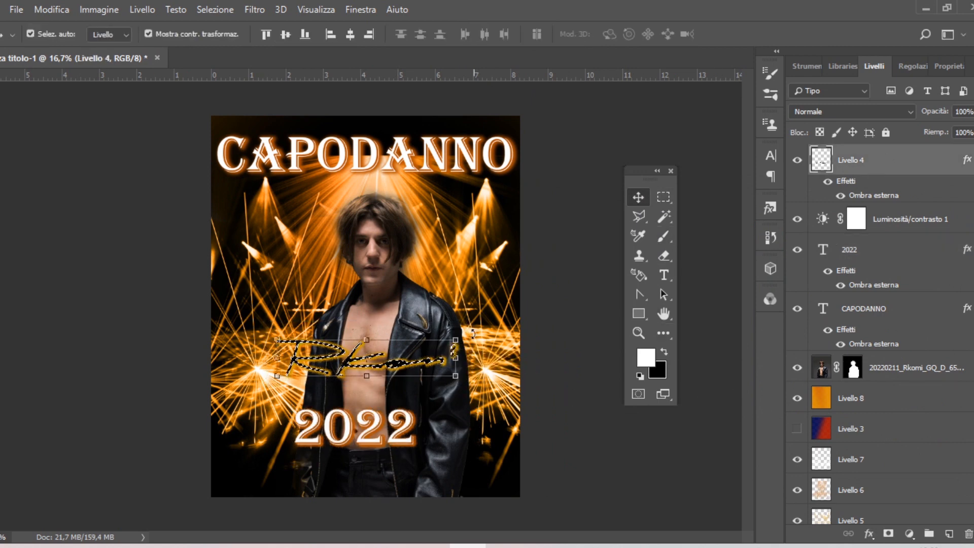
- Paint the selected Rkomi signature white with the large soft brush, restore black as foreground colour and deselect
key("b")
left_click_drag(335, 360, 362, 359)
left_click_drag(298, 363, 378, 365)
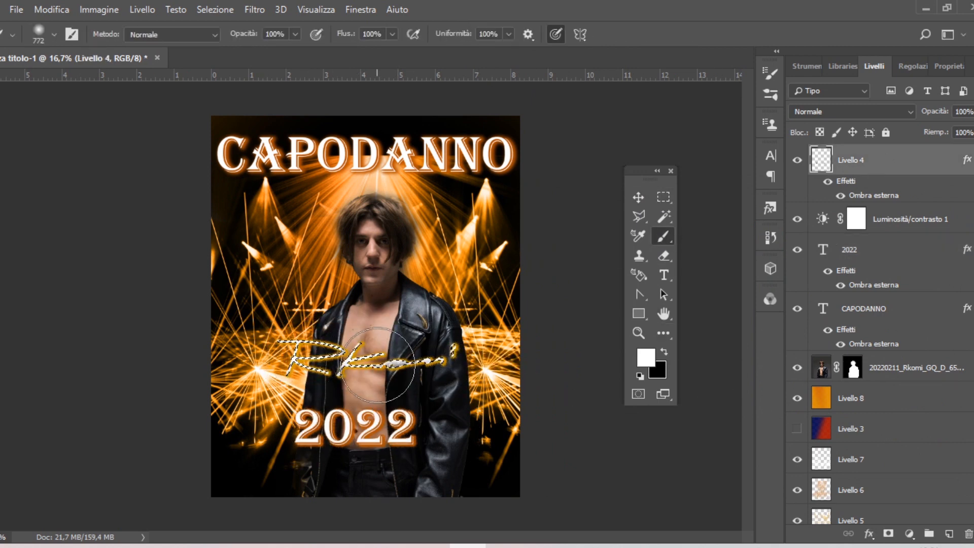
left_click(664, 352)
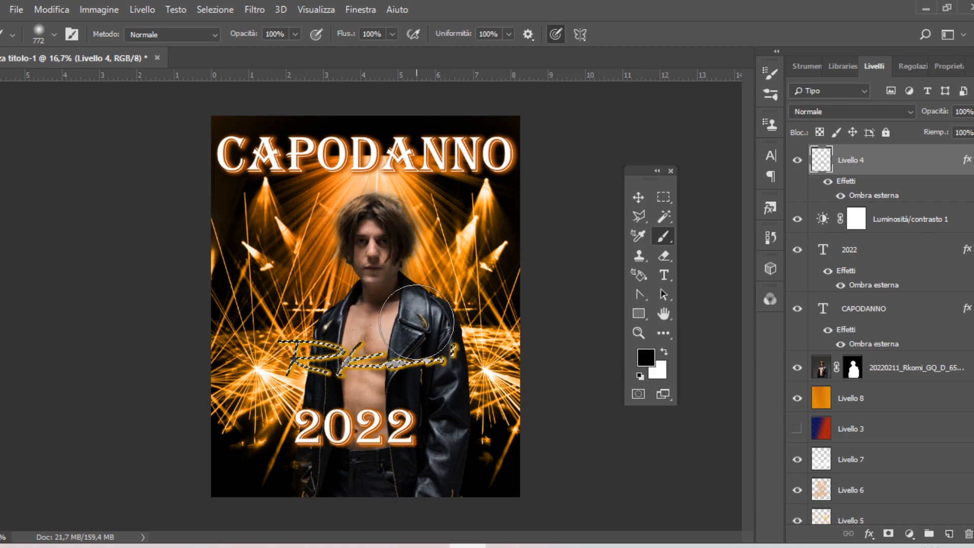
key("m")
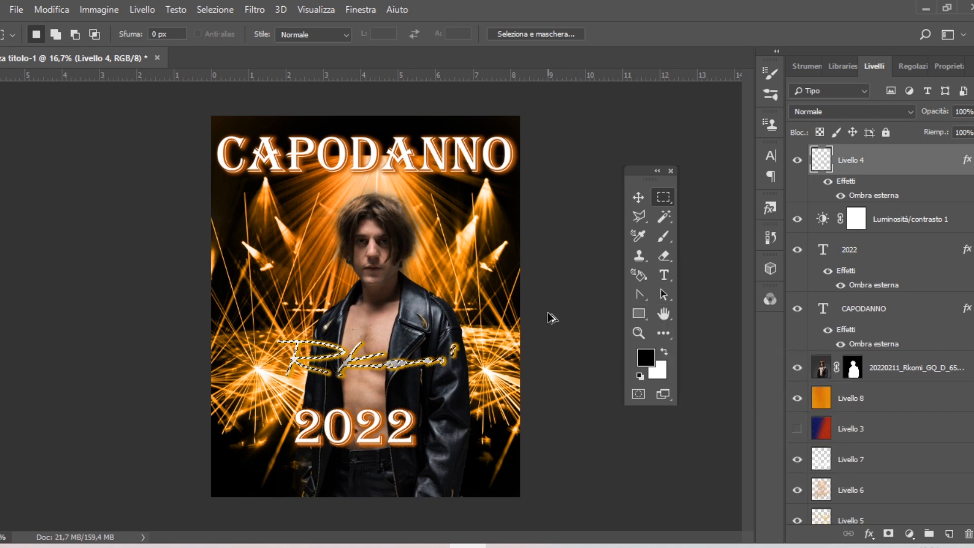
left_click(639, 198)
left_click(351, 373)
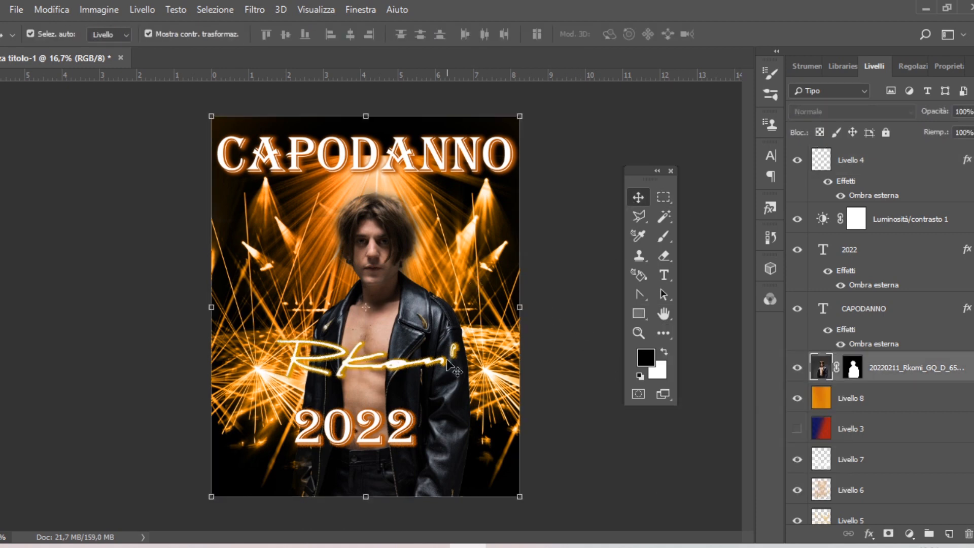
- Add an inner shadow to the Rkomi signature on Livello 4 and set its colour to black
left_click(860, 164)
left_click(870, 534)
left_click(862, 427)
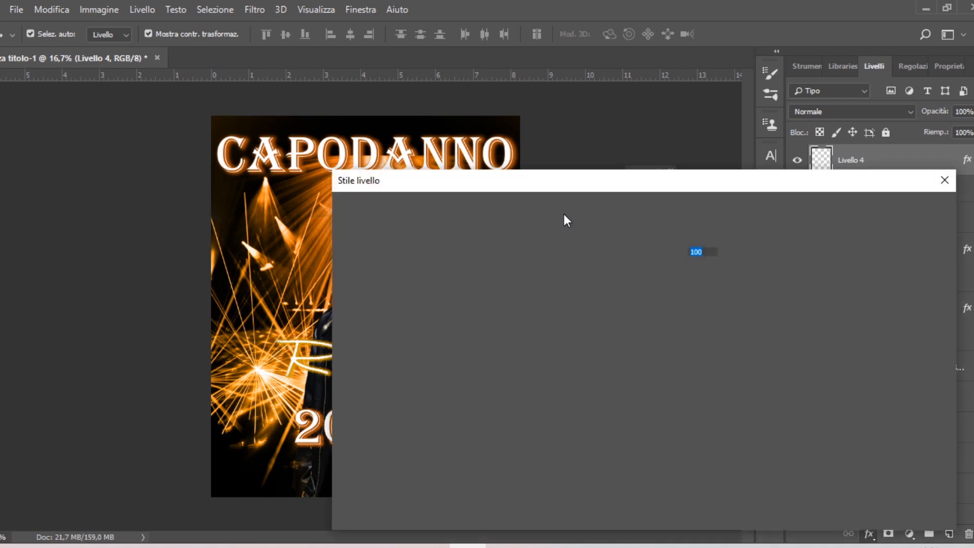
left_click_drag(594, 180, 666, 156)
left_click(804, 209)
left_click(711, 403)
left_click(863, 229)
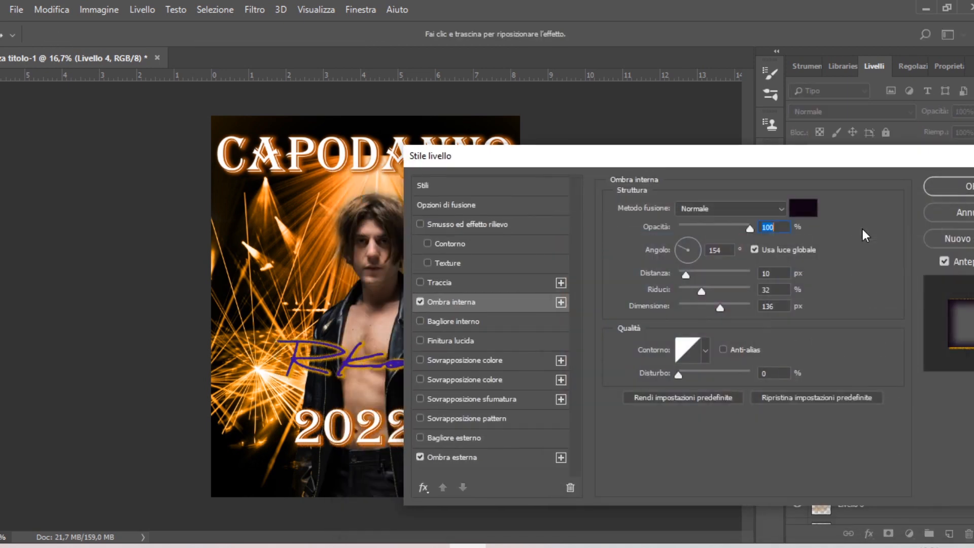
- Set the signature's inner shadow to 4 px distance, 6% choke, 6 px size and a 90° angle
left_click_drag(700, 305, 684, 293)
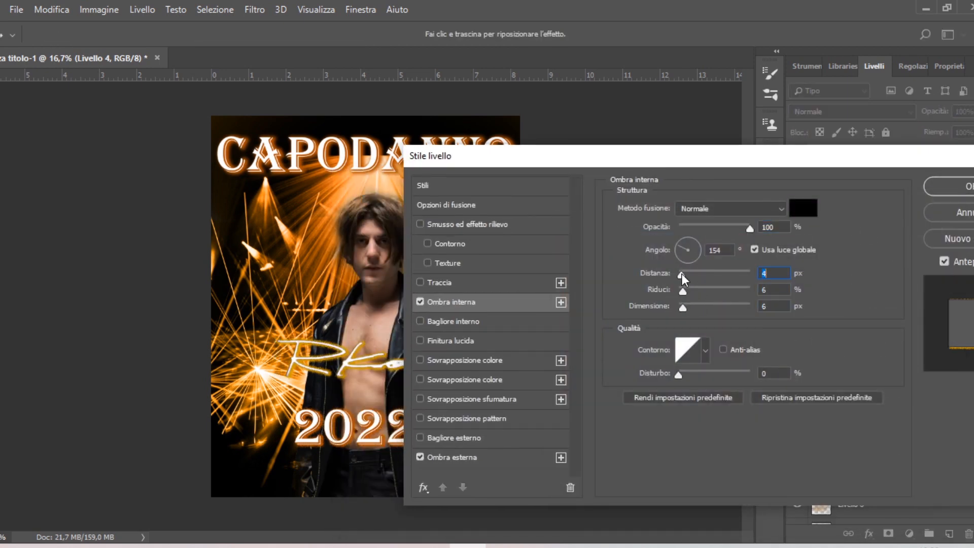
left_click_drag(686, 236, 689, 237)
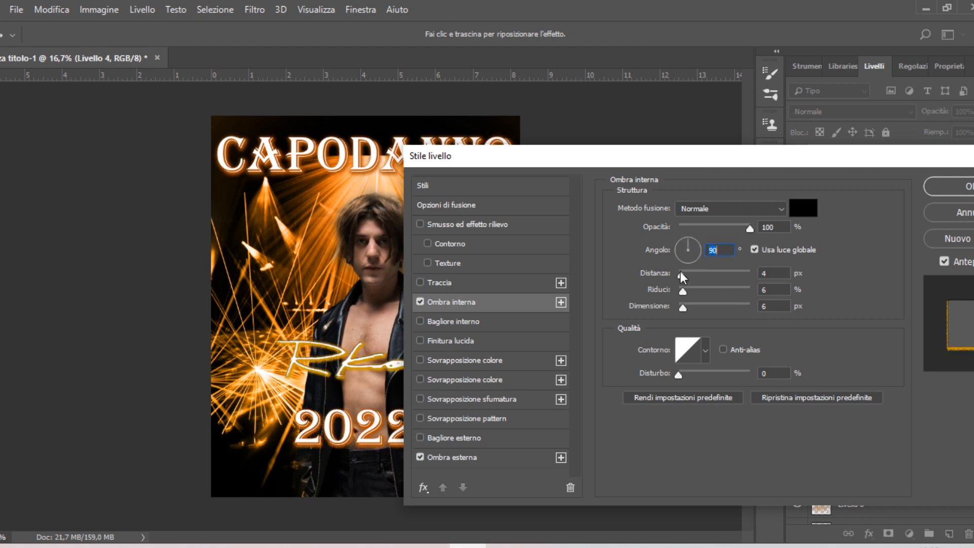
left_click(952, 186)
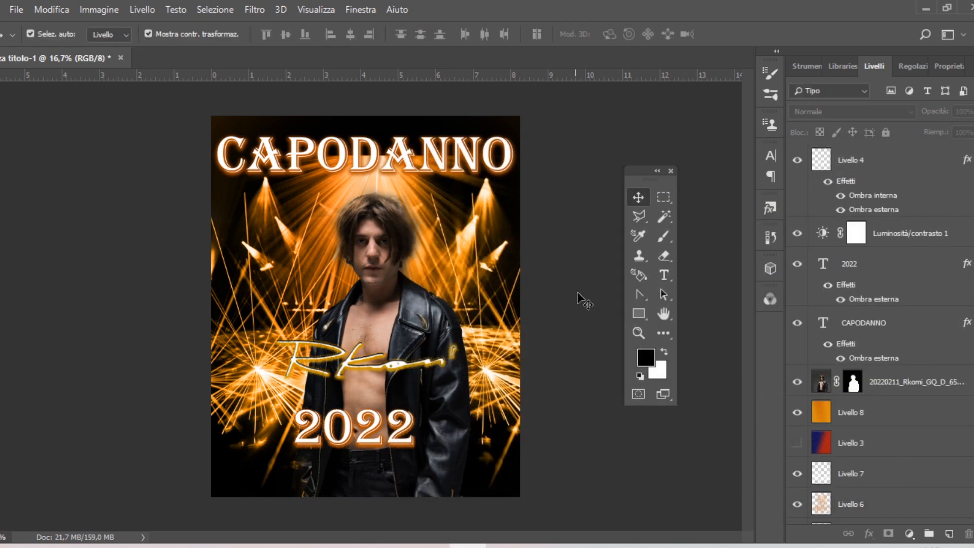
- Add a new layer directly above Livello 7 and choose the 2500 px stage-light brush
left_click(870, 474)
key("ctrl+shift+alt+n")
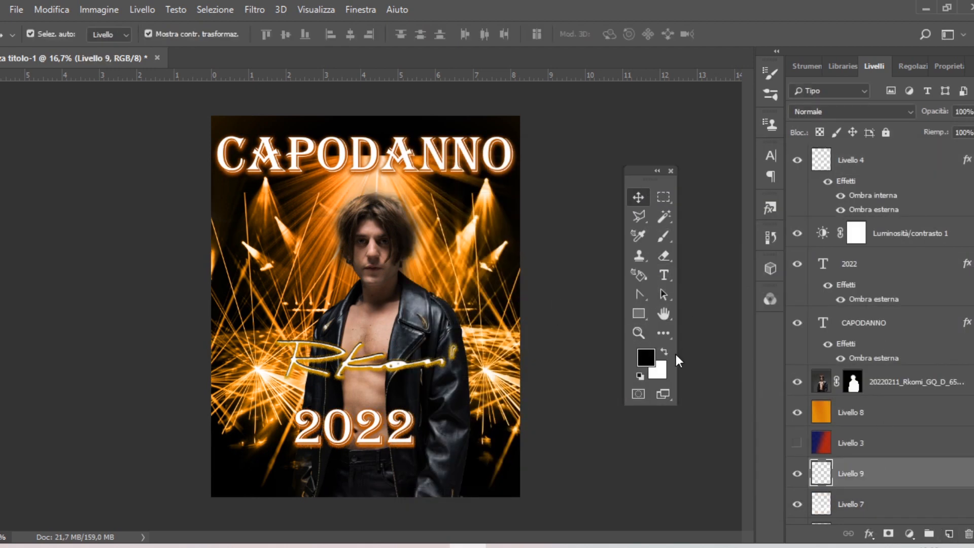
left_click(769, 74)
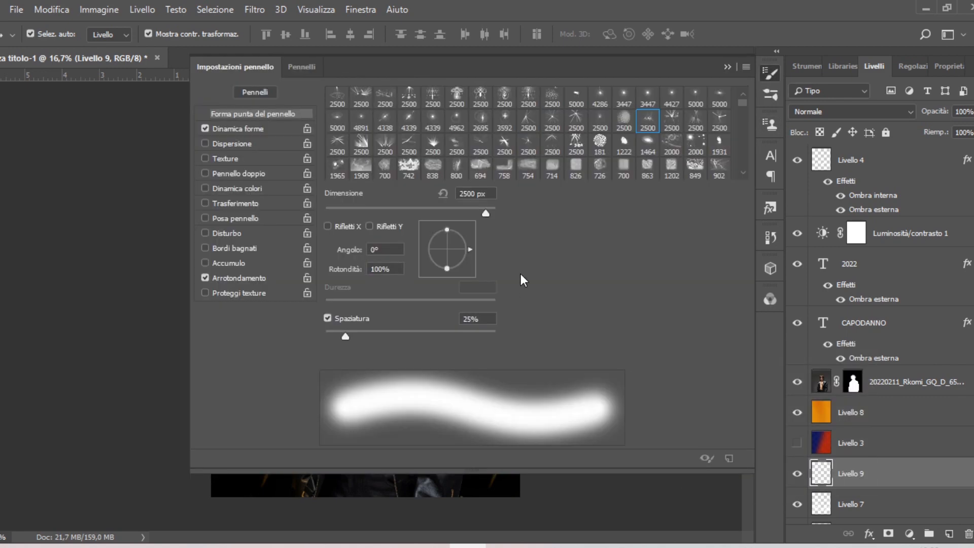
key("b")
left_click_drag(742, 103, 743, 112)
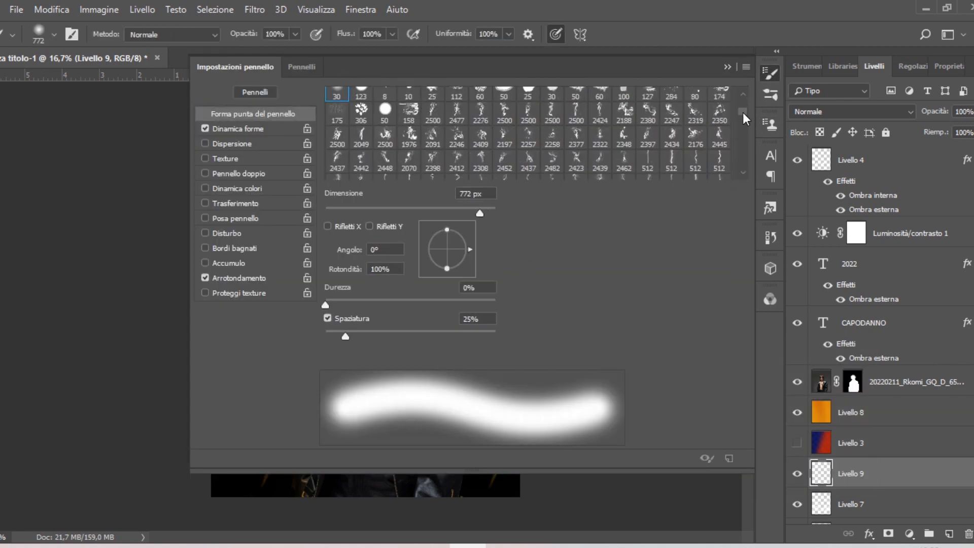
left_click(743, 172)
left_click_drag(744, 172, 744, 172)
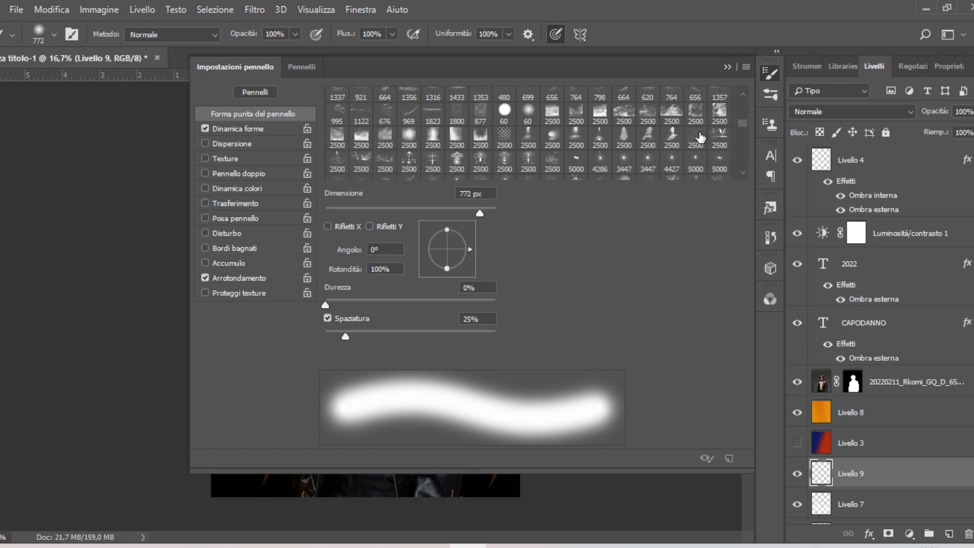
left_click(719, 137)
left_click(728, 68)
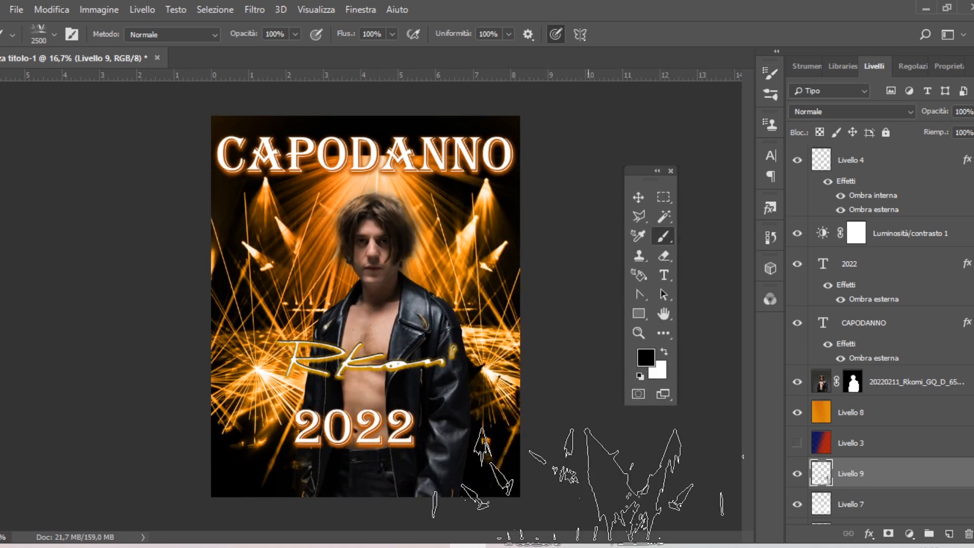
- Switch the paint colour to white, choose the 2500 px laser-burst brush and stamp a burst to the right of the portrait on Livello 9
left_click(664, 352)
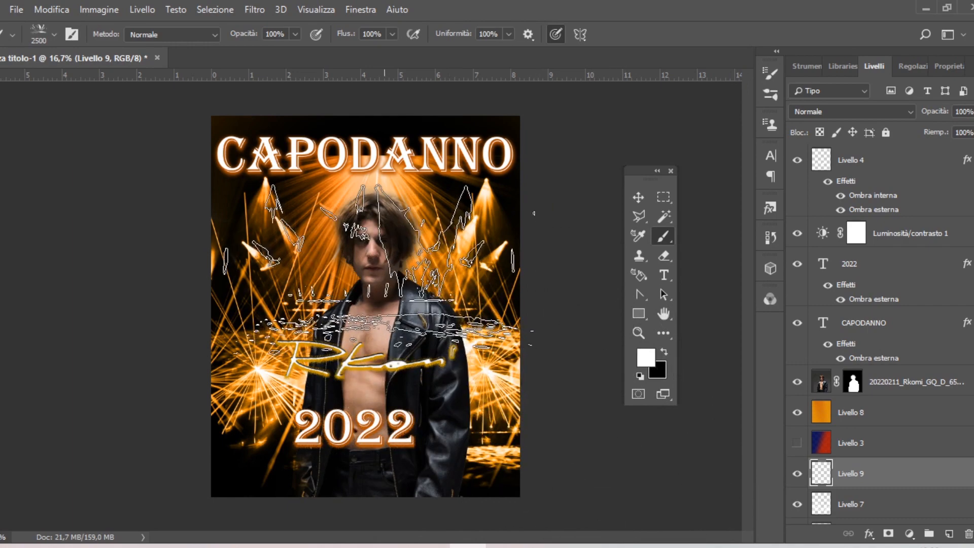
left_click(771, 73)
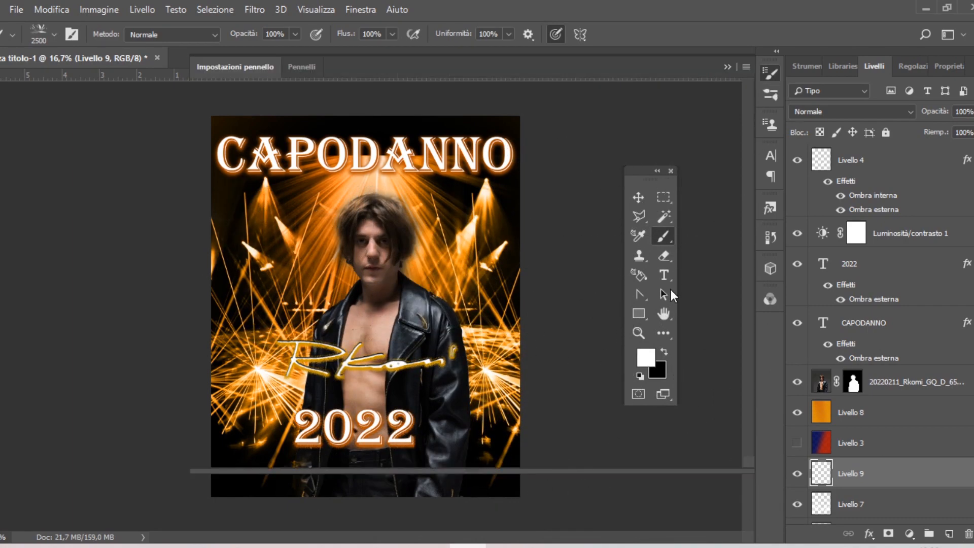
scroll(740, 175, "down", 3)
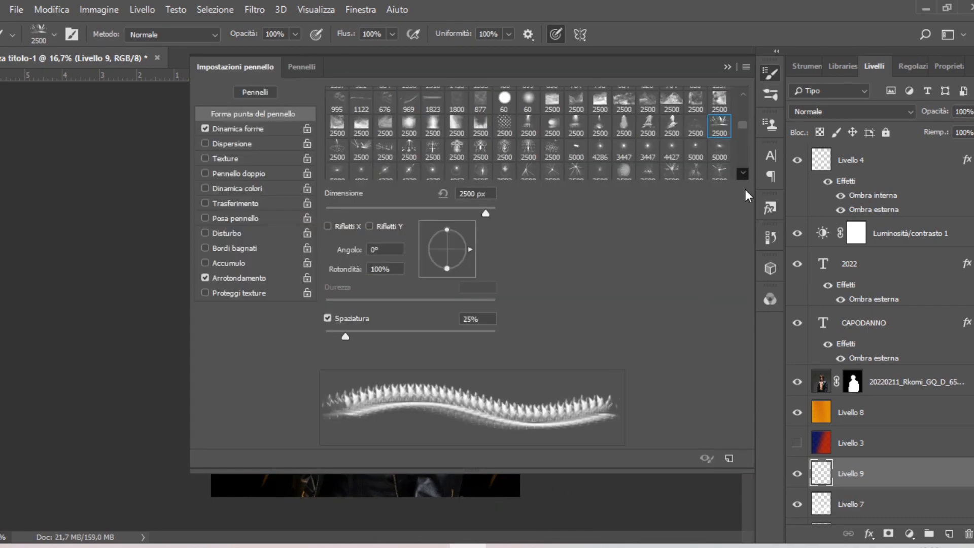
left_click(728, 67)
right_click(446, 283)
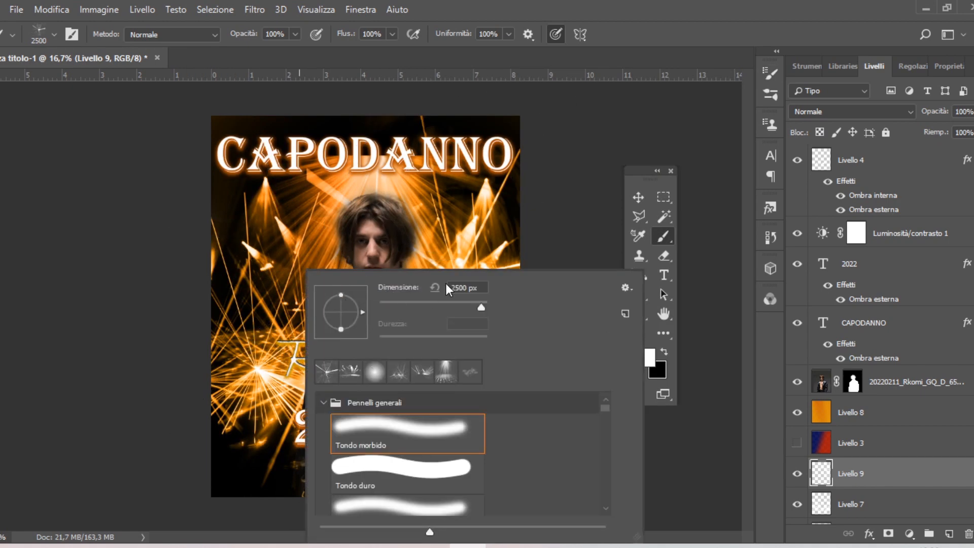
left_click(639, 198)
key("ctrl+z")
key("b")
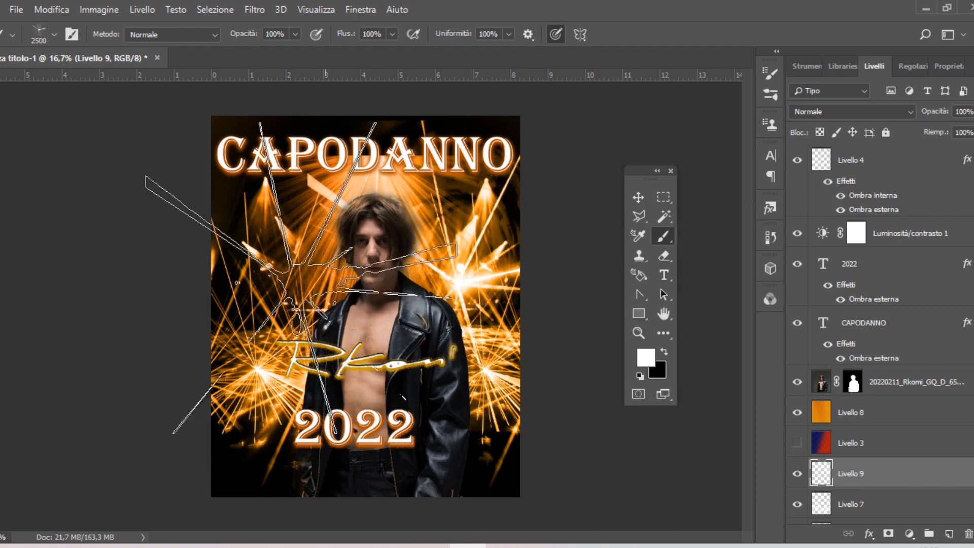
- Stamp more white laser bursts along the left and top of the background, rotating the brush tip between stamps
right_click(301, 279)
left_click(323, 322)
left_click(274, 318)
left_click(274, 318)
left_click(317, 183)
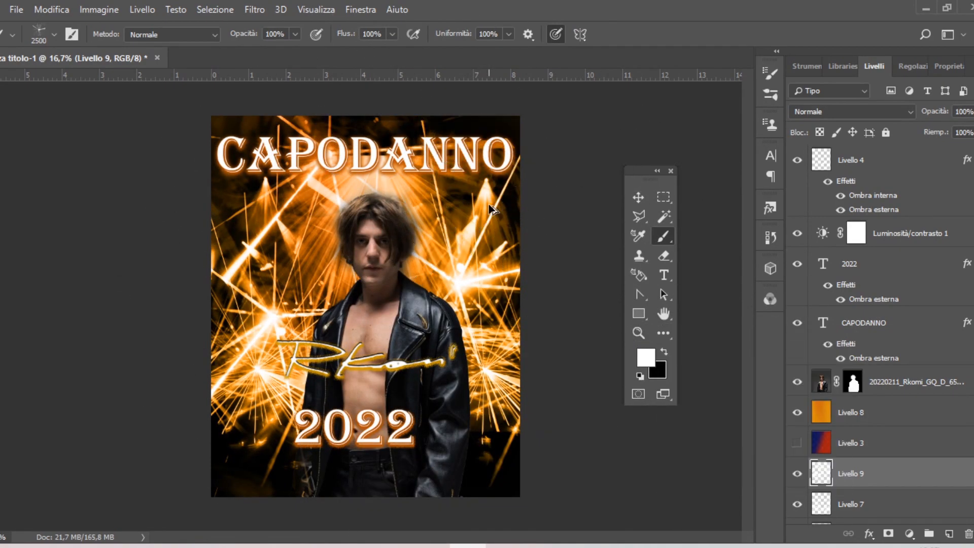
right_click(462, 143)
left_click(512, 180)
key("Return")
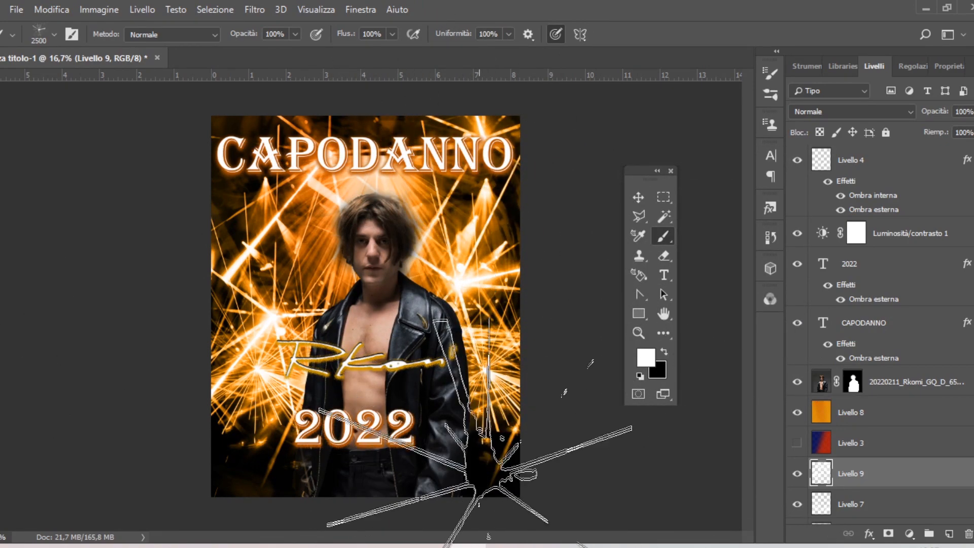
- Create a new layer directly above the portrait layer and choose the 614 px smoke brush
key("v")
left_click(950, 534)
left_click_drag(891, 475, 878, 365)
key("F5")
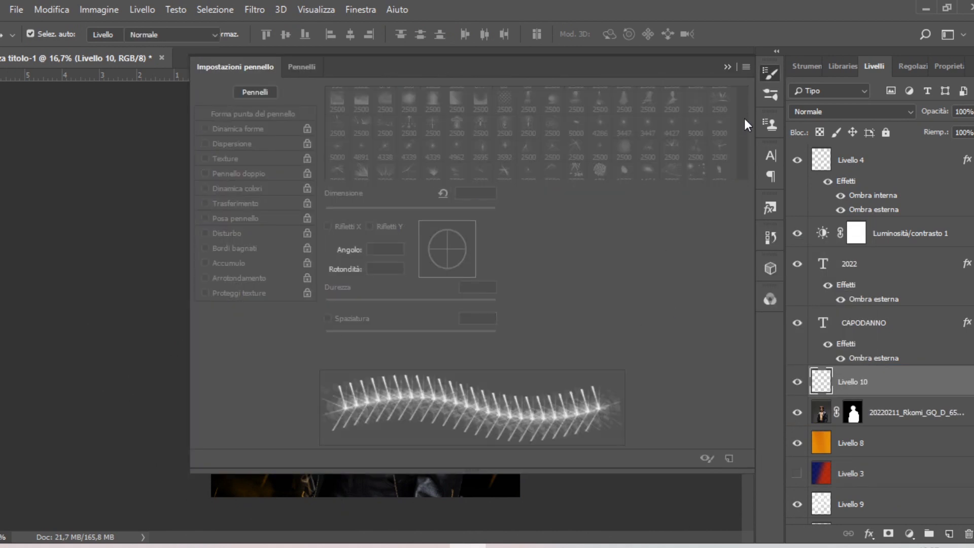
key("b")
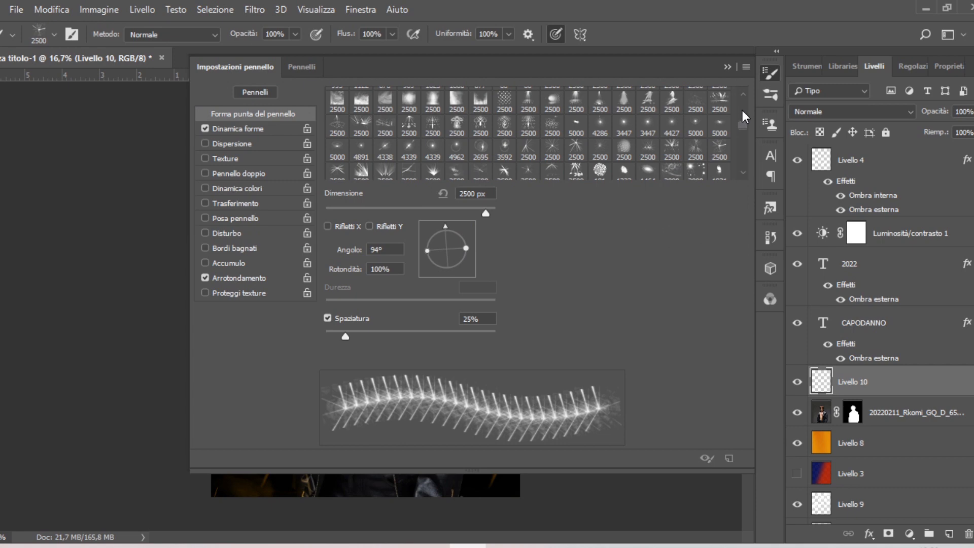
scroll(743, 111, "up", 5)
left_click(671, 163)
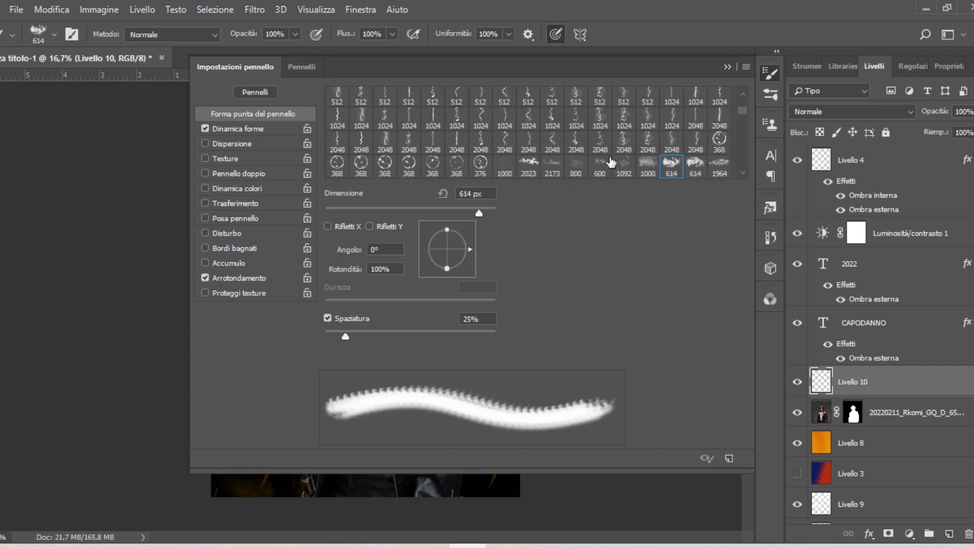
left_click(728, 67)
- Enlarge the smoke brush and stamp black smoke over the poster's lower left and lower right areas on Livello 10
left_click_drag(340, 462, 354, 463)
left_click(273, 464)
key("ctrl+z")
key("x")
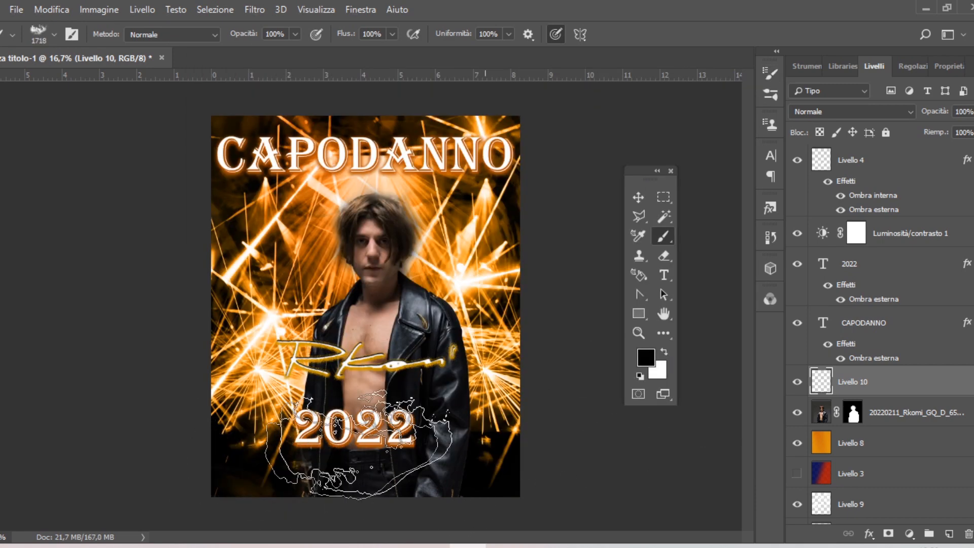
left_click(277, 461)
left_click(488, 447)
- Adjust the smoke brush's rotation and stamp white smoke at the poster's lower left, lower right and bottom edge
right_click(455, 445)
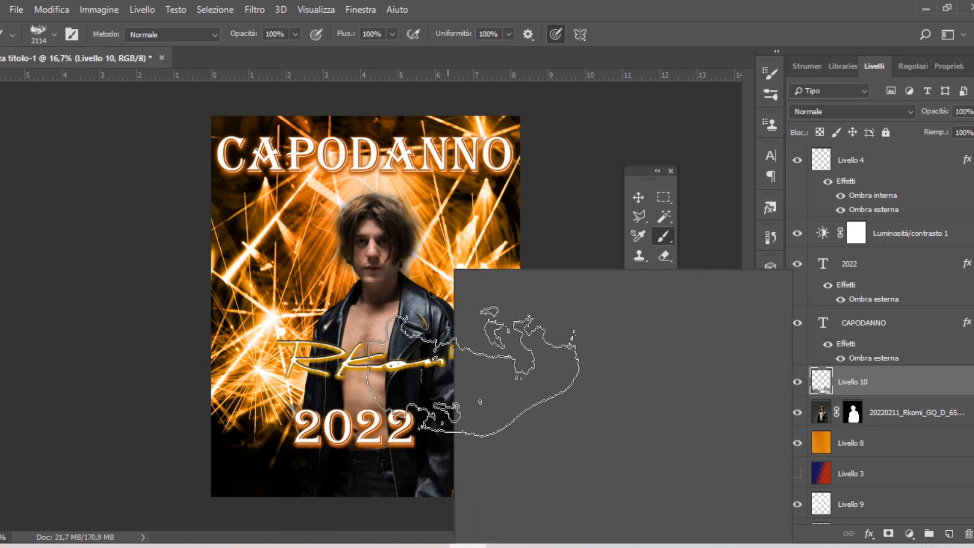
left_click_drag(624, 306, 631, 307)
left_click(379, 460)
key("ctrl+z")
left_click(189, 425)
left_click(556, 426)
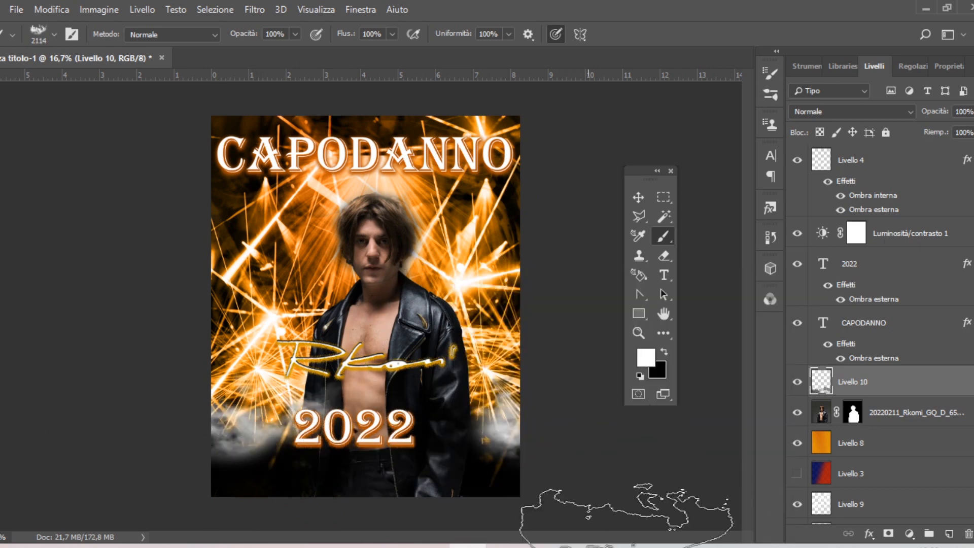
left_click(391, 500)
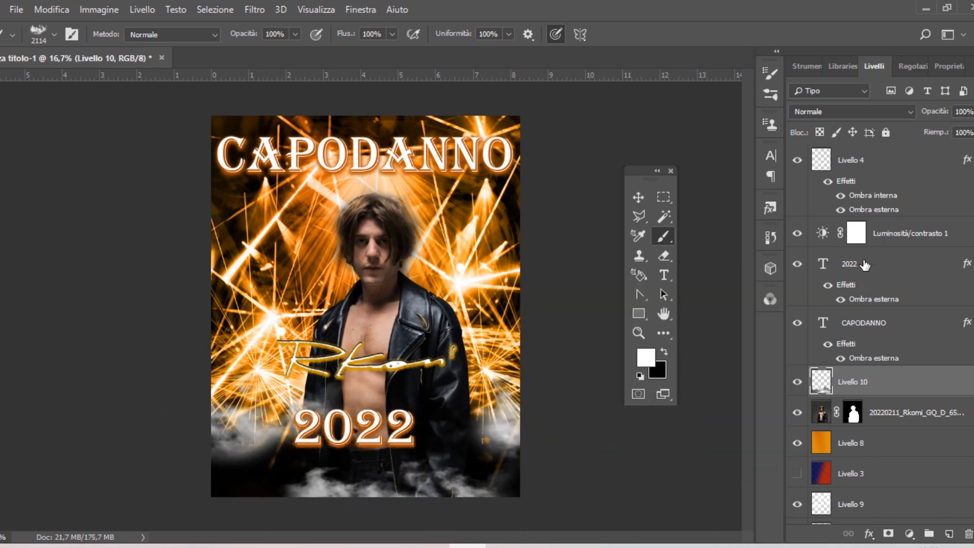
- Move Livello 10 above the CAPODANNO title layer, add a new layer over it and switch the paint colour to black
left_click_drag(859, 382, 848, 329)
key("ctrl+alt+shift+n")
key("x")
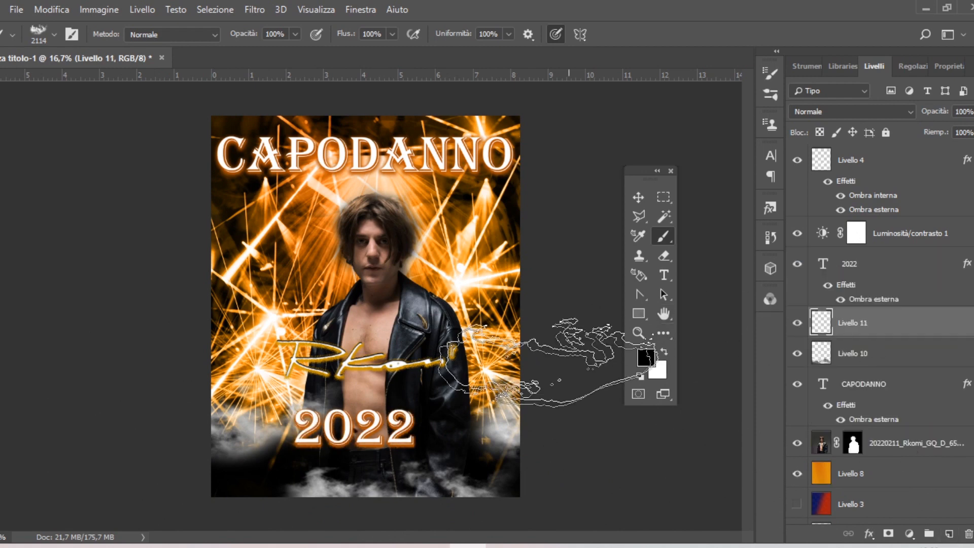
- Rotate the smoke brush and stamp black smoke over the poster's left and right sides and both upper corners on Livello 11
right_click(538, 361)
left_click_drag(478, 330, 476, 314)
left_click(450, 331)
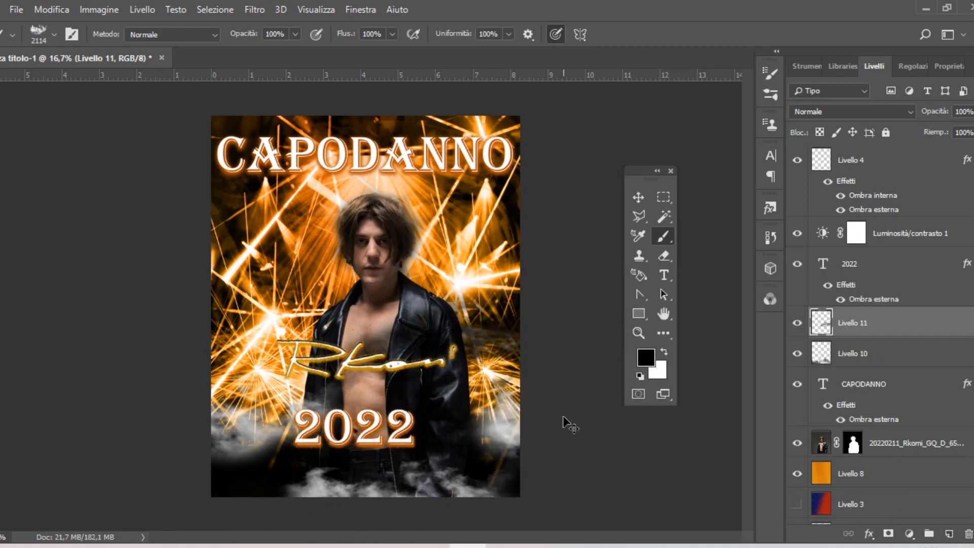
key("ctrl+z")
left_click(188, 356)
key("ctrl+z")
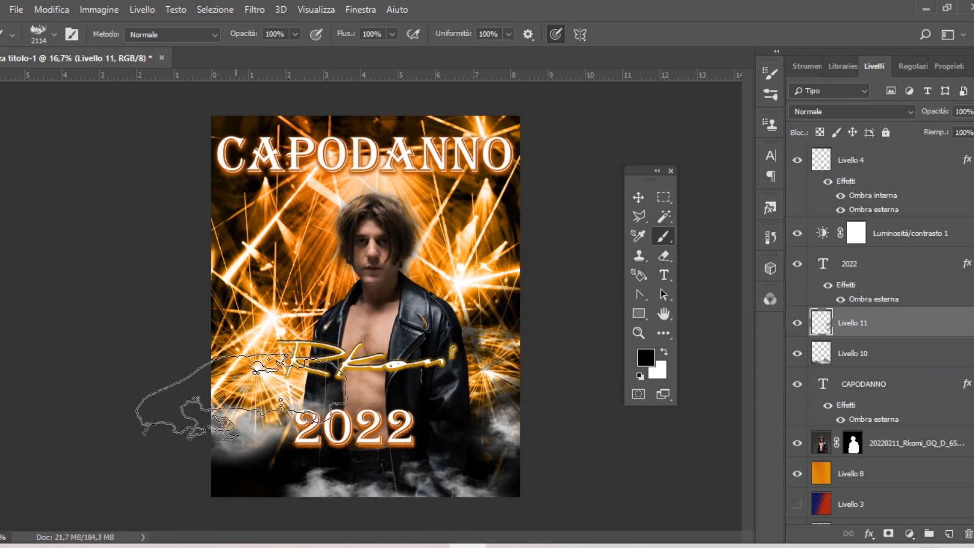
left_click(244, 392)
left_click(483, 124)
left_click(194, 116)
left_click(434, 141)
- Place the CAPODANNO layer above Livello 11 and shift the 2022 text slightly to the right
left_click(639, 198)
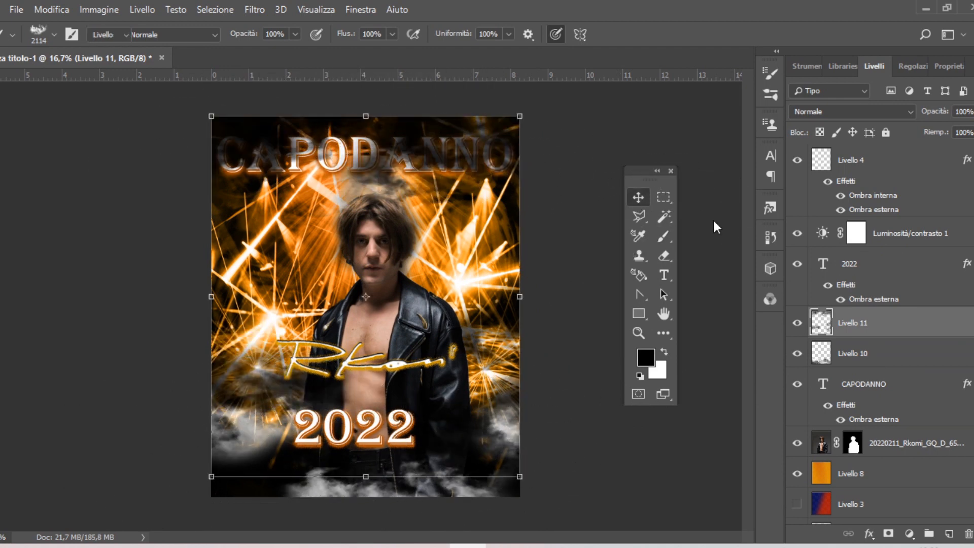
left_click_drag(863, 384, 857, 308)
left_click(858, 382)
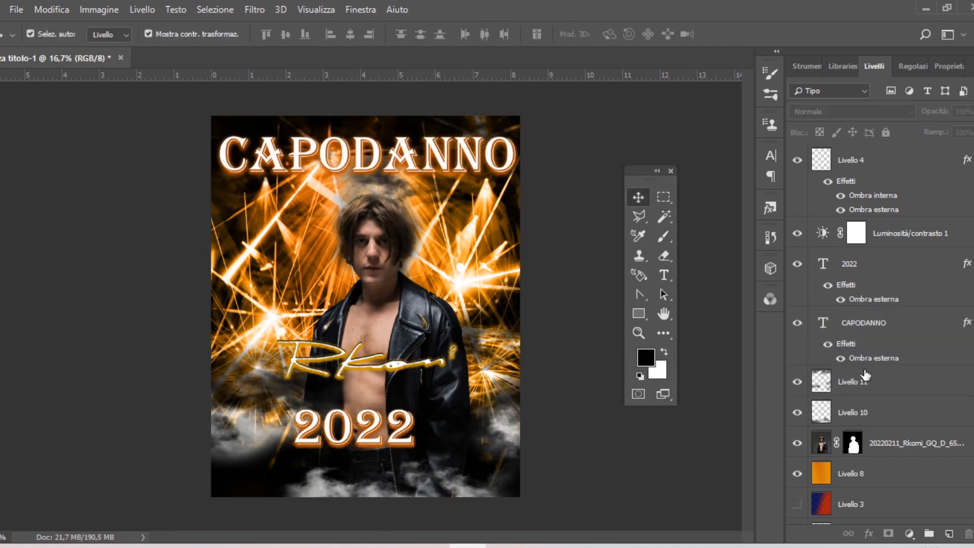
key("e")
key("v")
left_click_drag(371, 426, 385, 428)
- Toggle Livello 9 and Livello 7 to identify their beams, and apply a Gaussian Blur of about 2.5 pixels to Livello 7
left_click(882, 467)
scroll(882, 466, "down", 3)
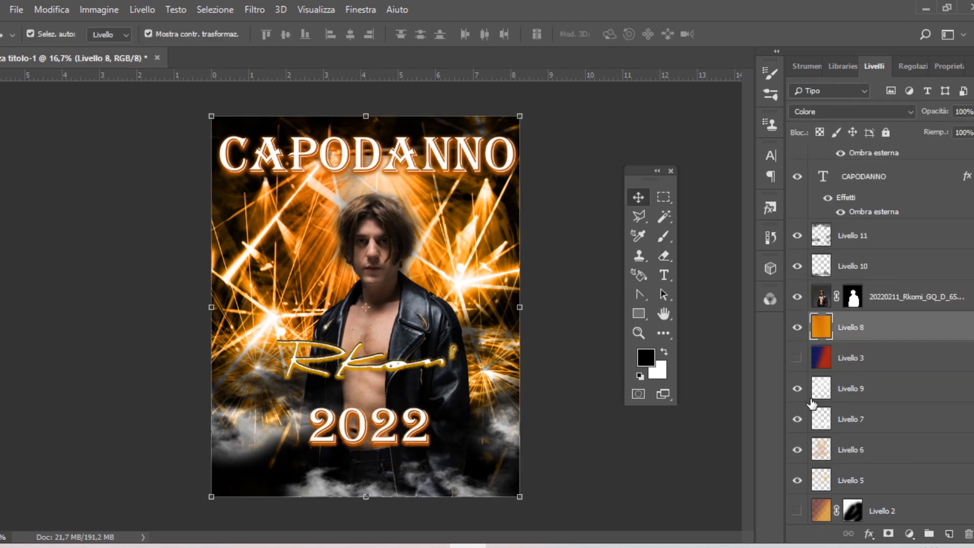
left_click(800, 397)
left_click(800, 397)
left_click(800, 419)
left_click(800, 420)
left_click(844, 420)
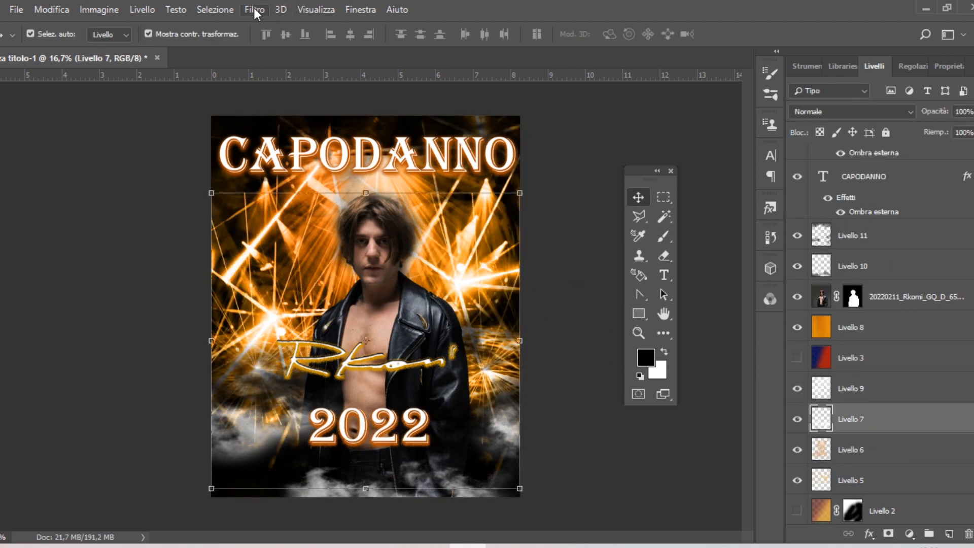
left_click(254, 11)
mouse_move(345, 263)
left_click(512, 263)
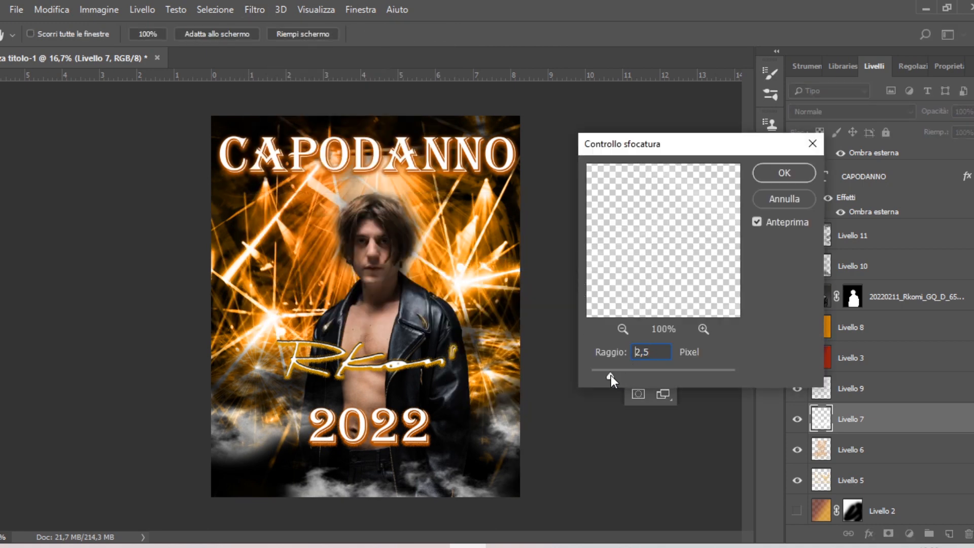
left_click(785, 172)
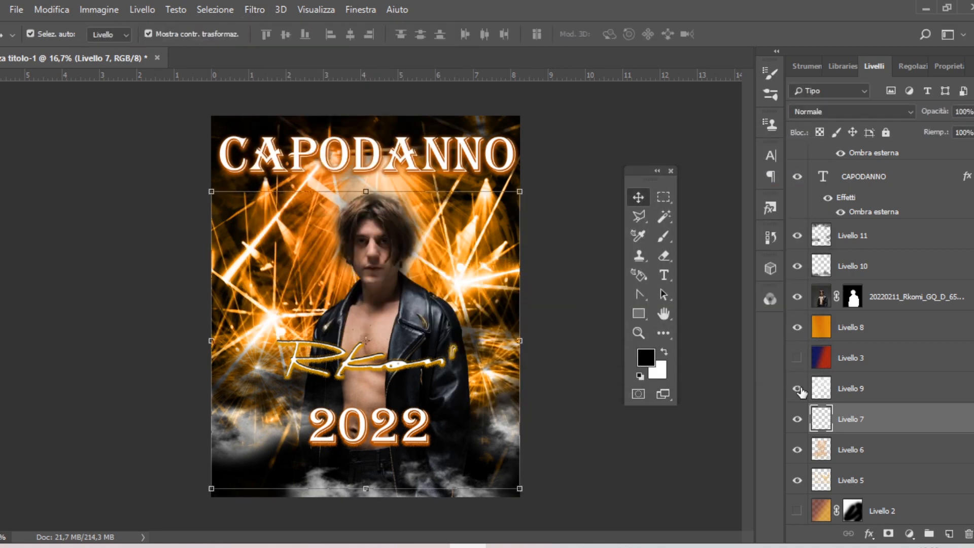
- Apply a Gaussian Blur of about 8.6 pixels to Livello 9
left_click(798, 389)
left_click(798, 389)
left_click(836, 391)
left_click(256, 10)
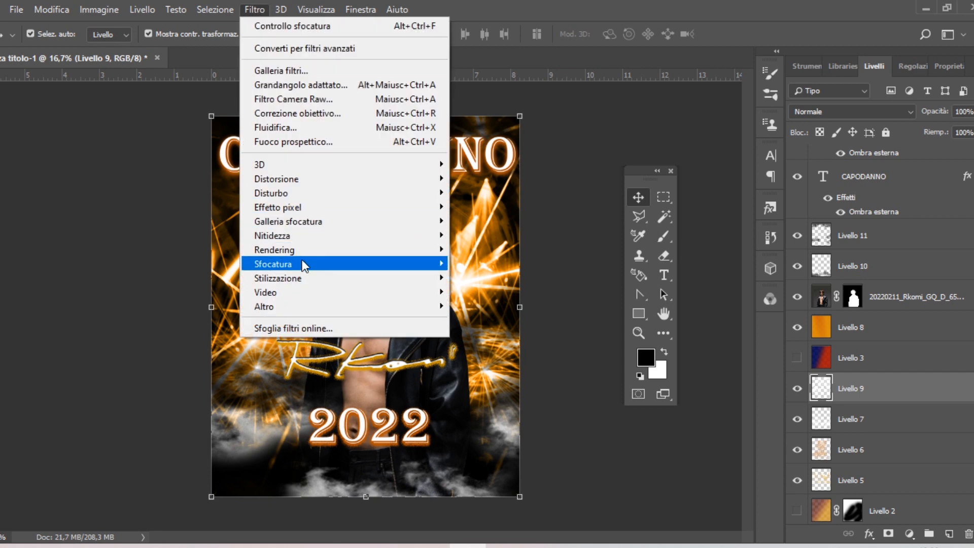
mouse_move(305, 265)
left_click(507, 263)
mouse_move(614, 376)
left_mouse_down()
mouse_move(667, 373)
mouse_move(632, 375)
left_mouse_up()
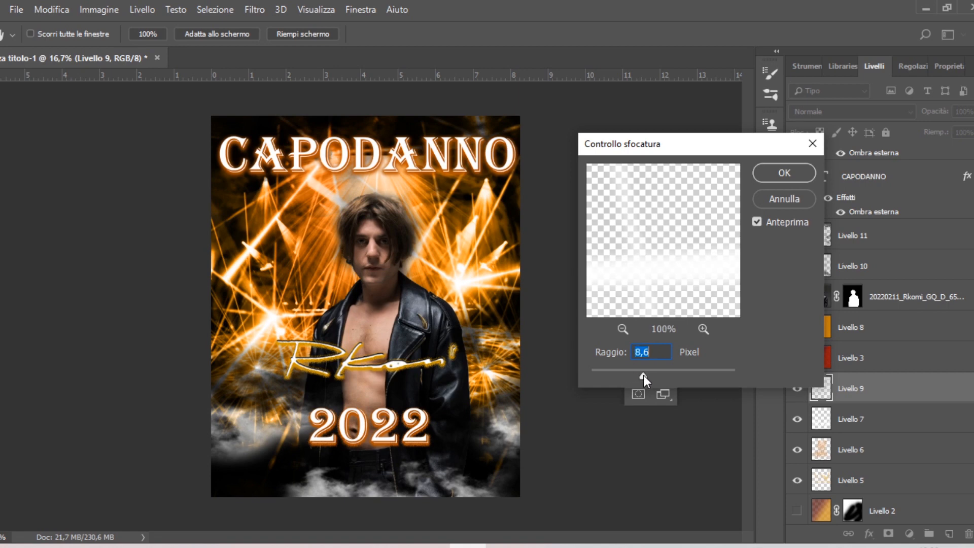
left_click(784, 173)
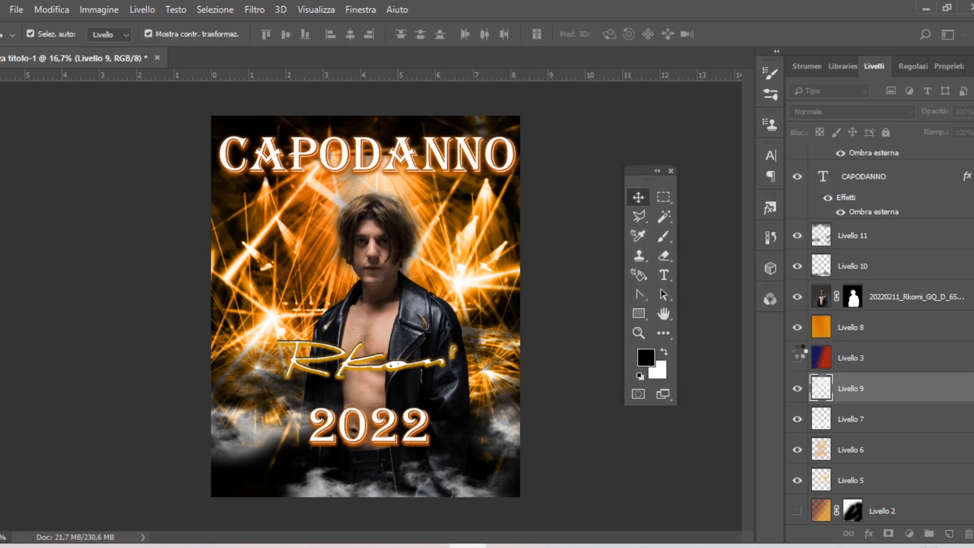
- Compare Livello 9, 6 and 5 by toggling their visibility, and apply a further 23.5-pixel Gaussian Blur to Livello 7
left_click(798, 391)
left_click(798, 390)
left_click(799, 449)
left_click(799, 449)
left_click(795, 481)
left_click(794, 482)
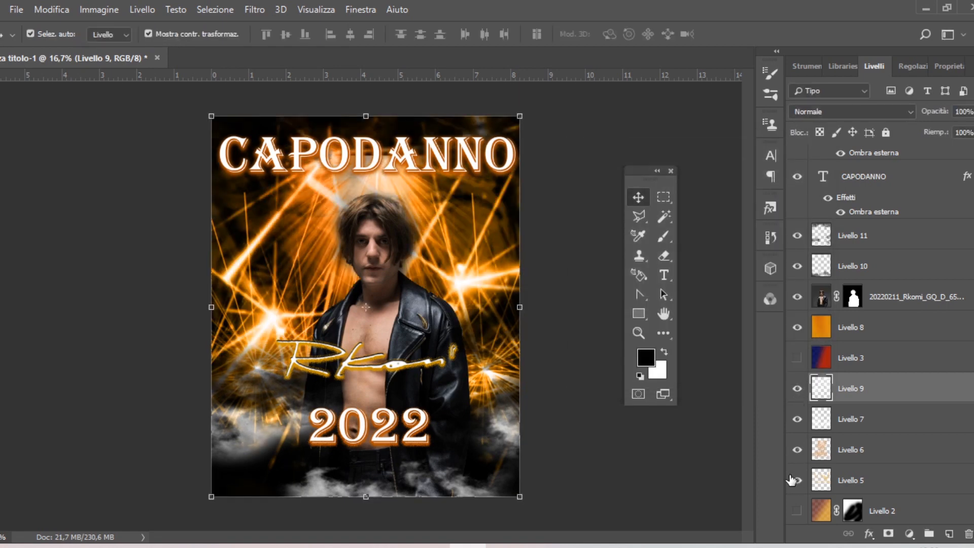
left_click(853, 419)
left_click(254, 9)
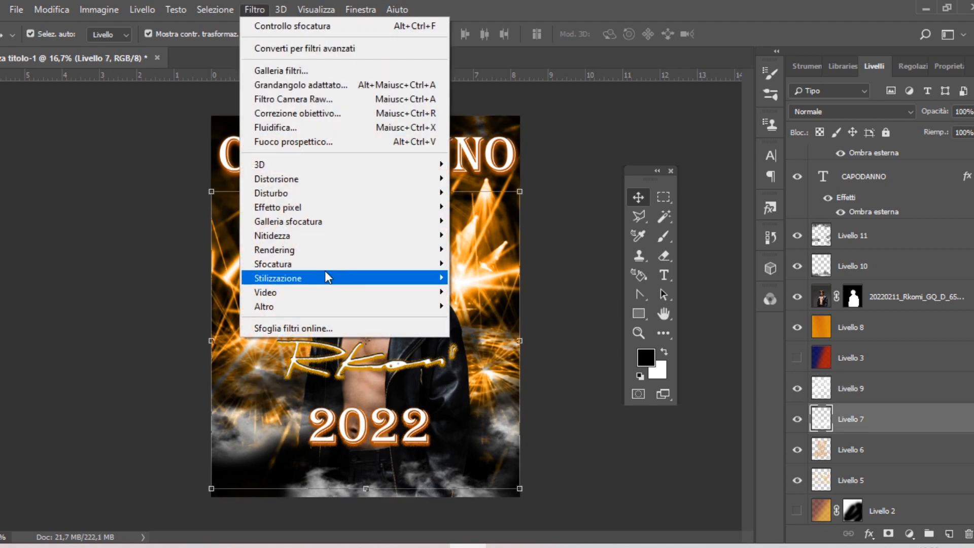
mouse_move(328, 264)
left_click(492, 265)
left_click_drag(637, 374, 656, 371)
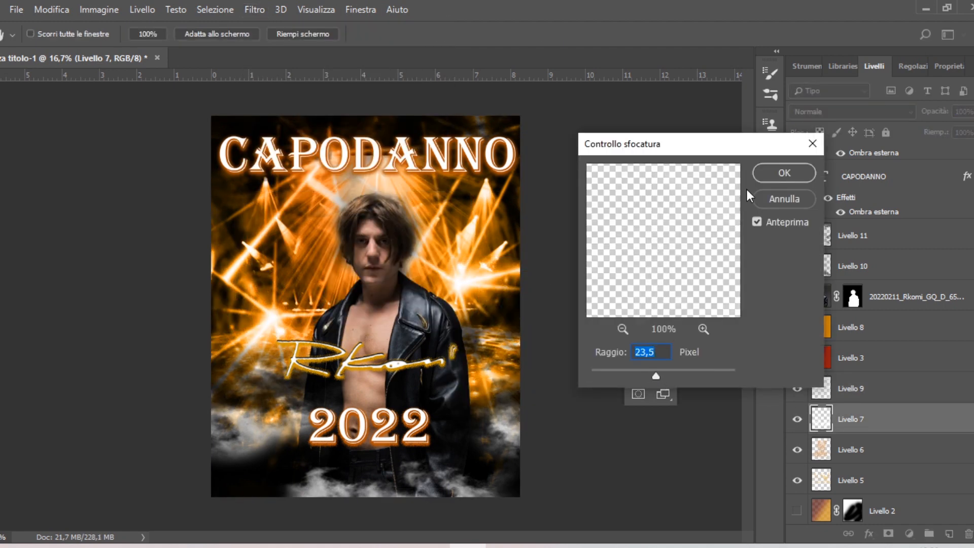
left_click(784, 173)
- Create a new layer over Livello 11 and move it above the 2022 text layer
left_click(853, 236)
left_click(950, 534)
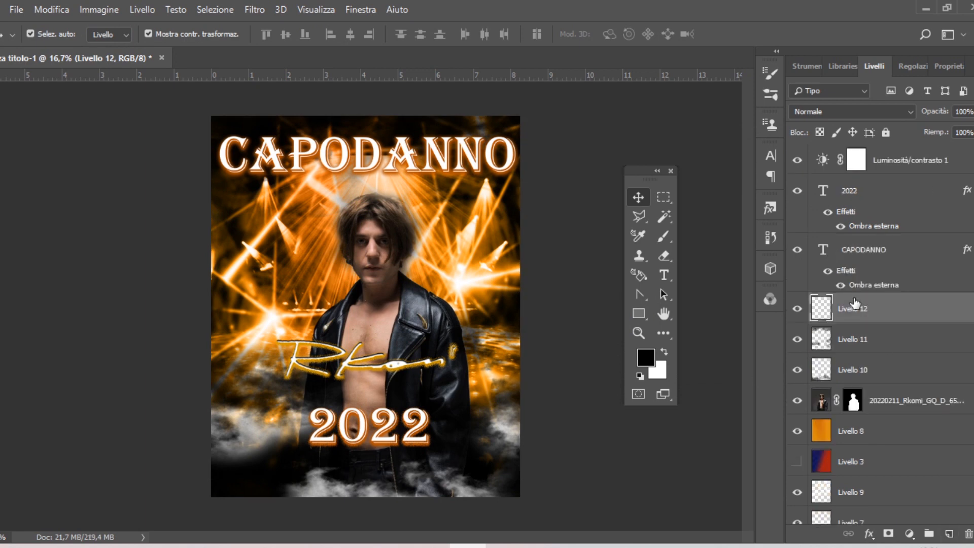
left_click_drag(856, 303, 856, 176)
- Choose the 4339 px light-flare brush tip for the Brush tool
left_click(770, 74)
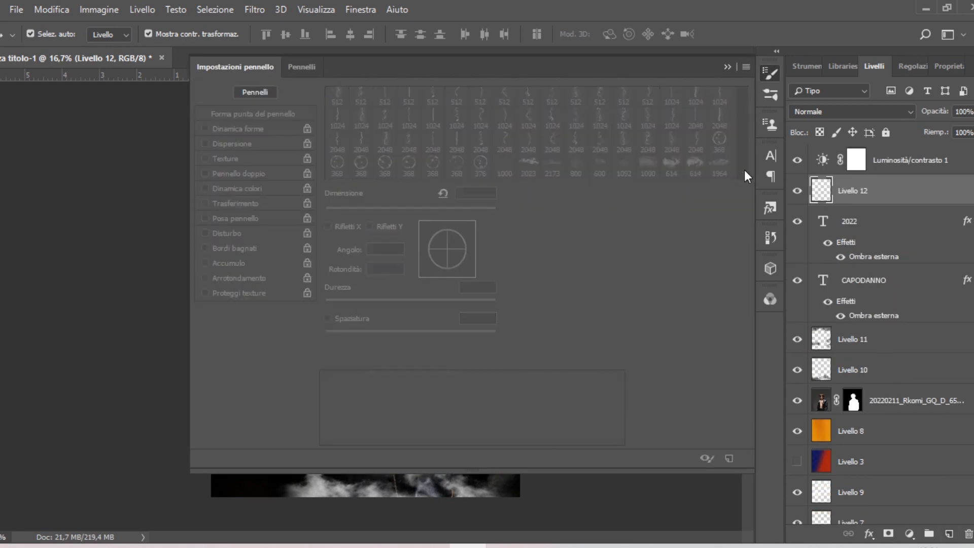
key("b")
scroll(746, 170, "down", 1)
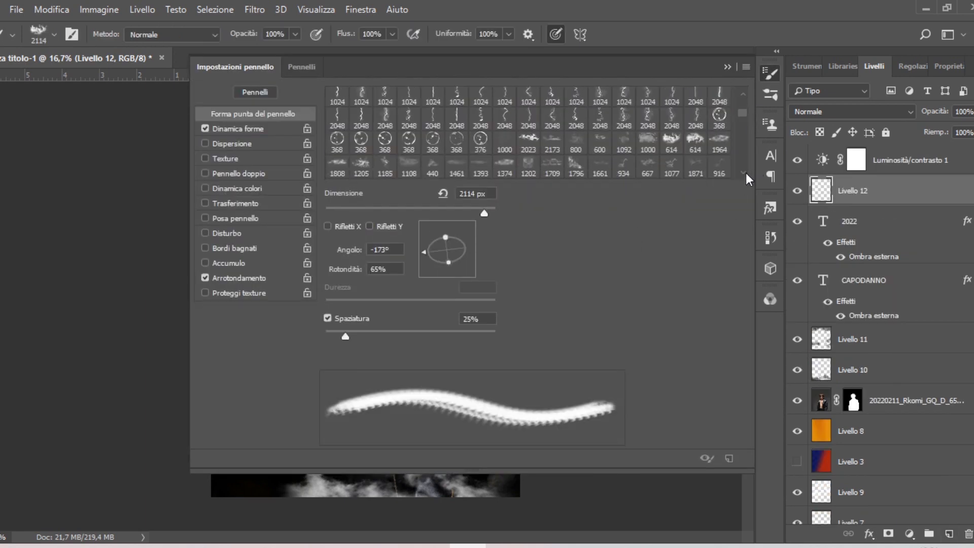
scroll(746, 175, "down", 3)
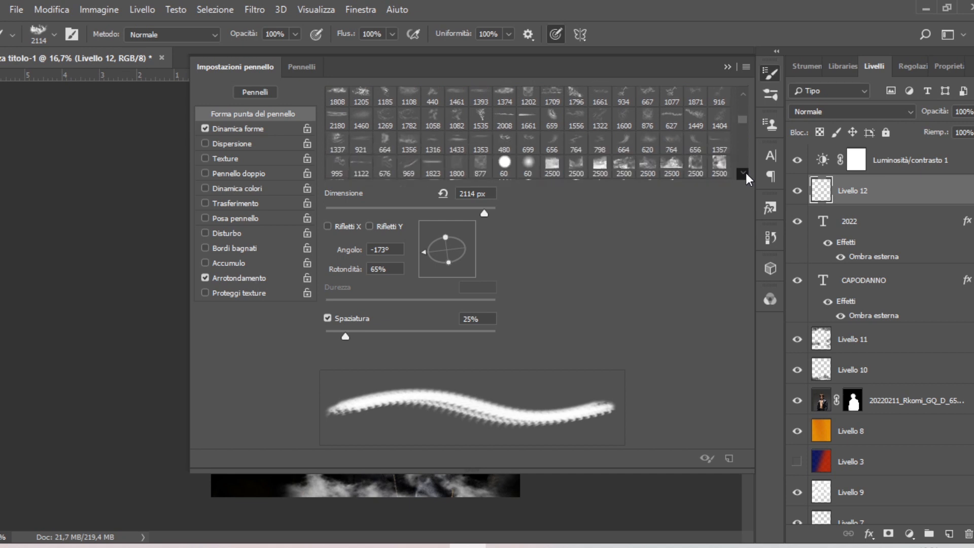
scroll(746, 172, "down", 2)
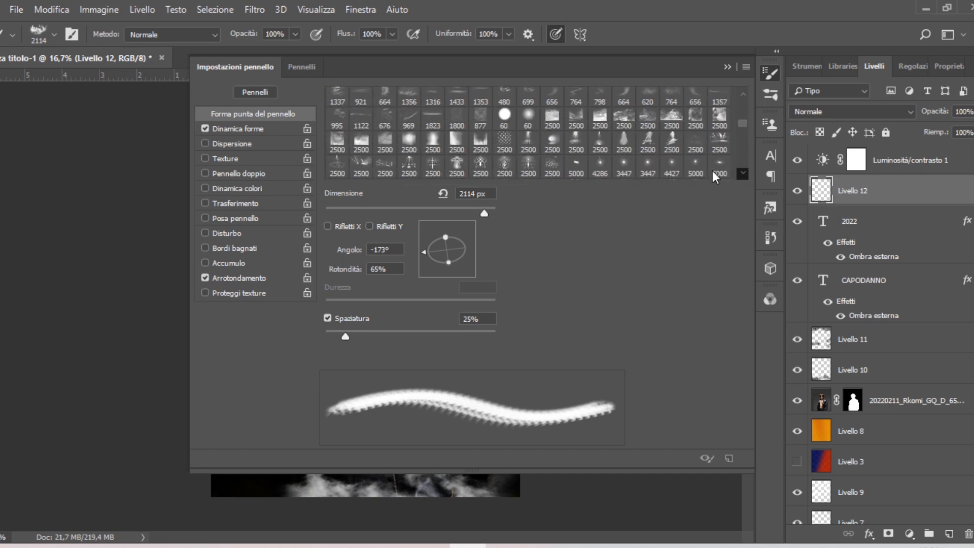
scroll(742, 173, "down", 2)
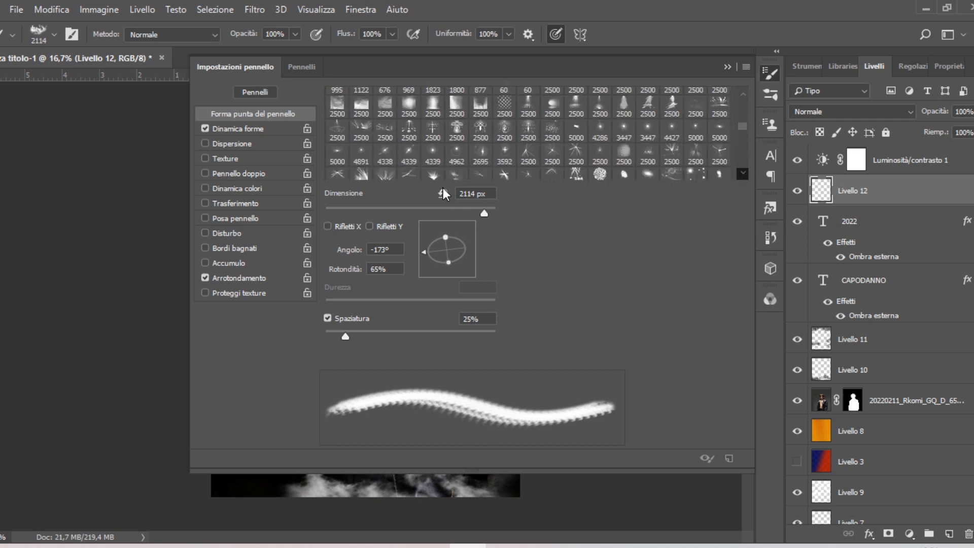
left_click(412, 155)
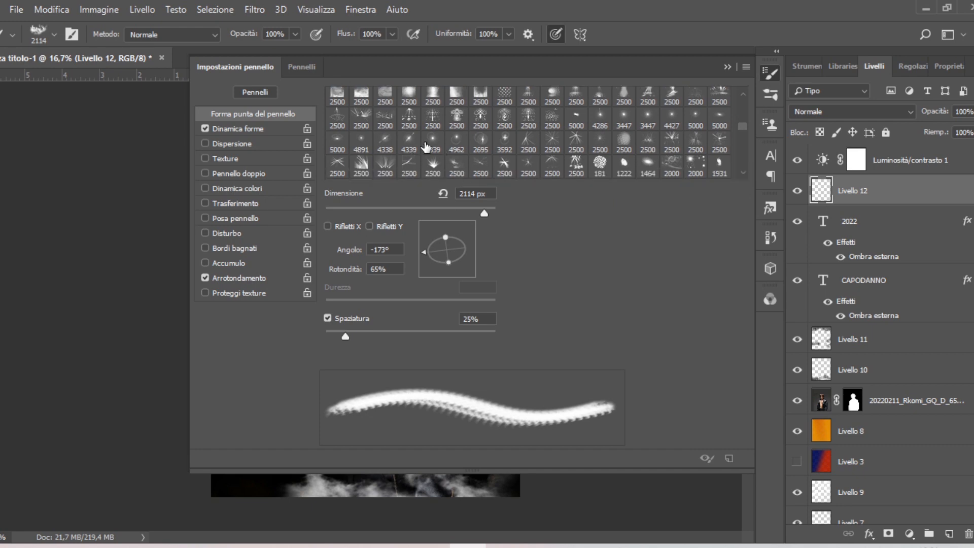
left_click(727, 66)
- Rotate the flare brush, stamp a white light flare at the poster's upper left and place Livello 12 below the CAPODANNO layer
right_click(274, 246)
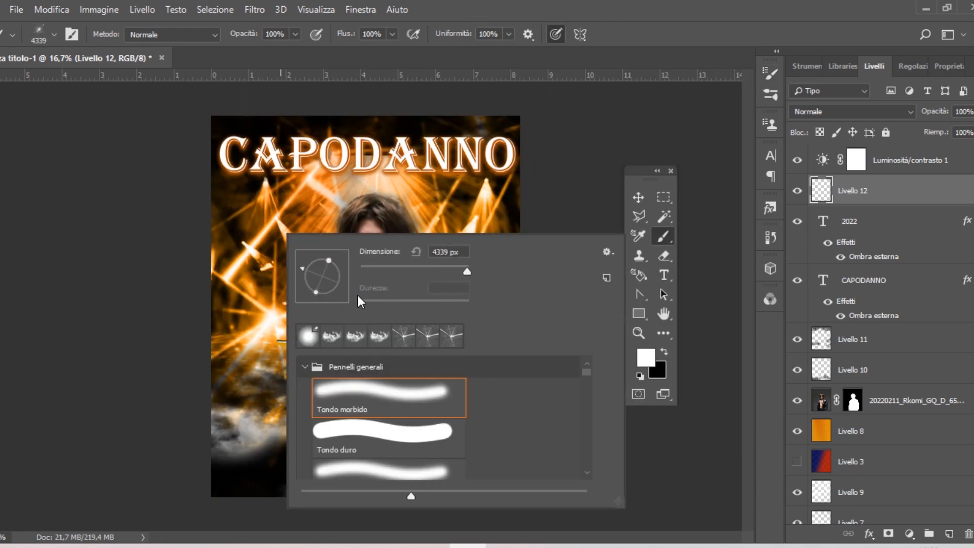
left_click_drag(358, 296, 350, 309)
left_click(248, 183)
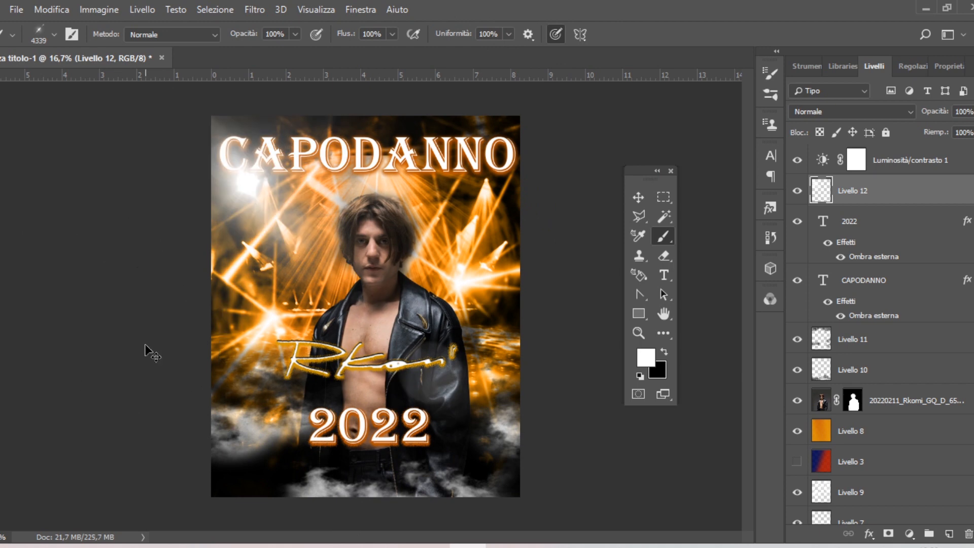
key("ctrl+z")
left_click(261, 158)
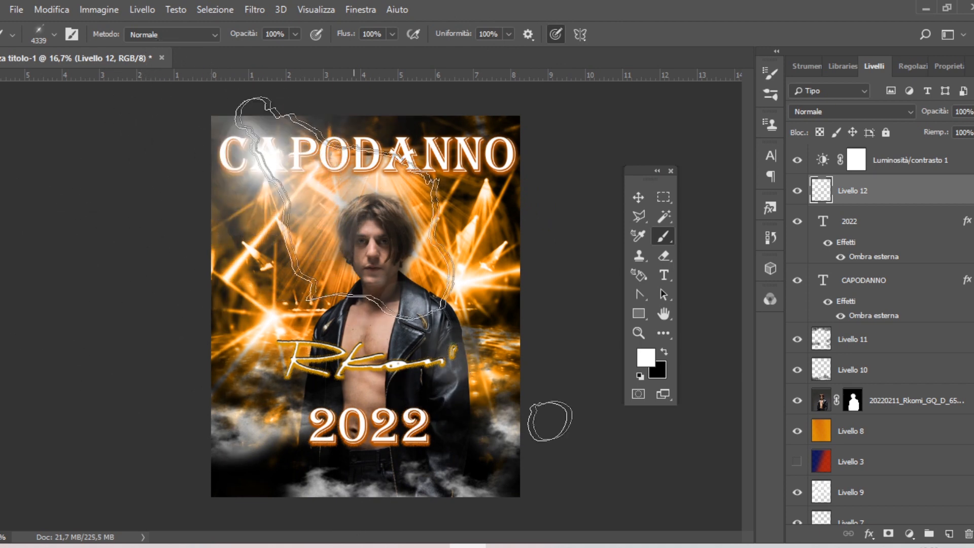
key("ctrl+z")
left_click_drag(911, 323, 911, 354)
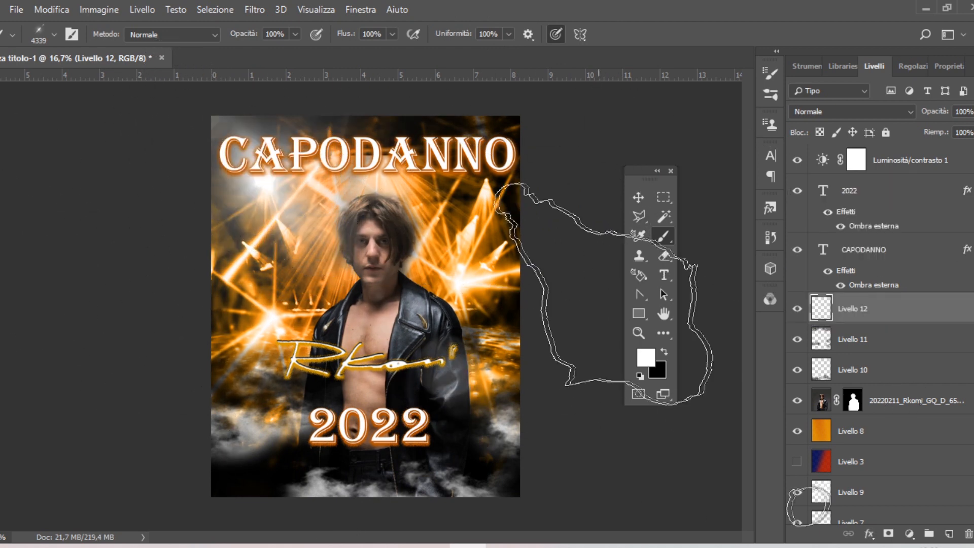
key("ctrl+z")
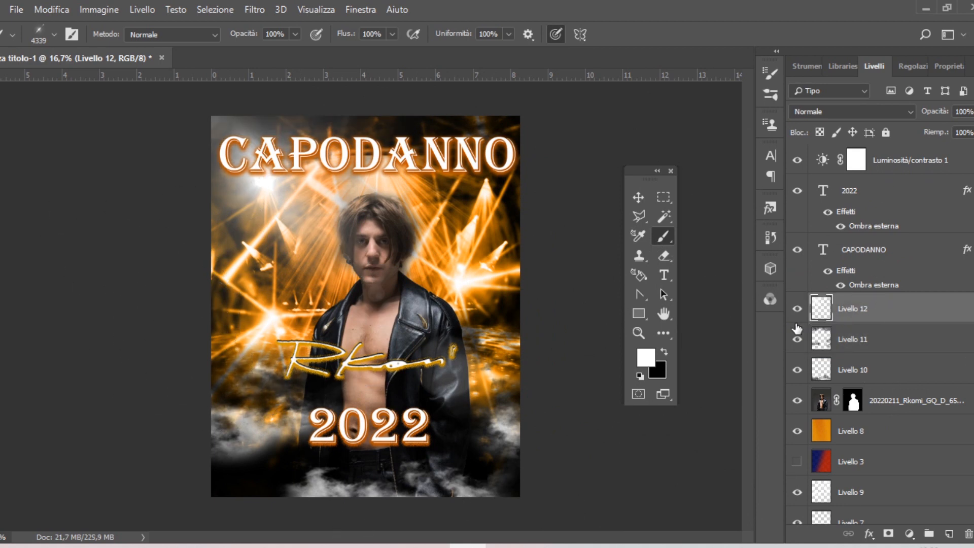
- Stamp white flares beside 2022 and at the poster's upper right with the 4286 px brush, and move CAPODANNO below Livello 12
left_click(770, 74)
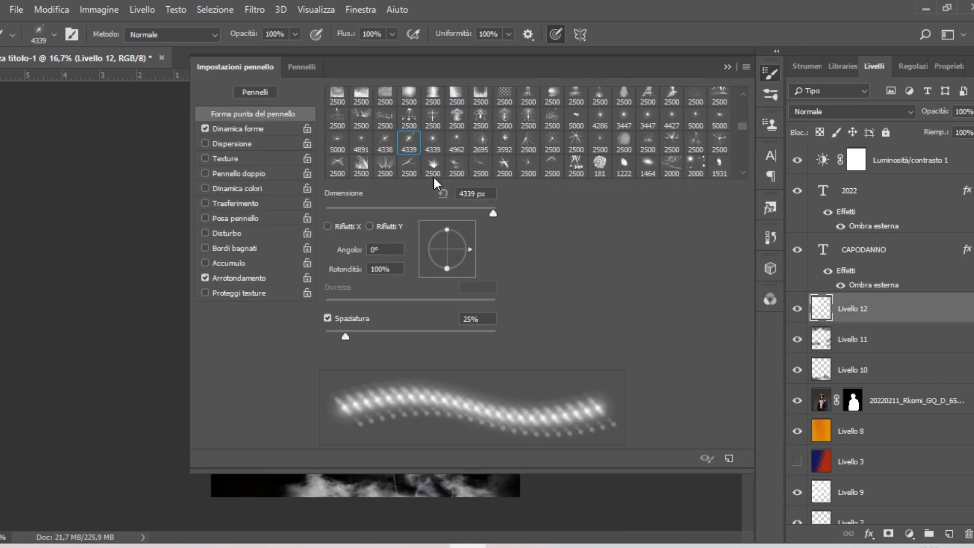
left_click(728, 66)
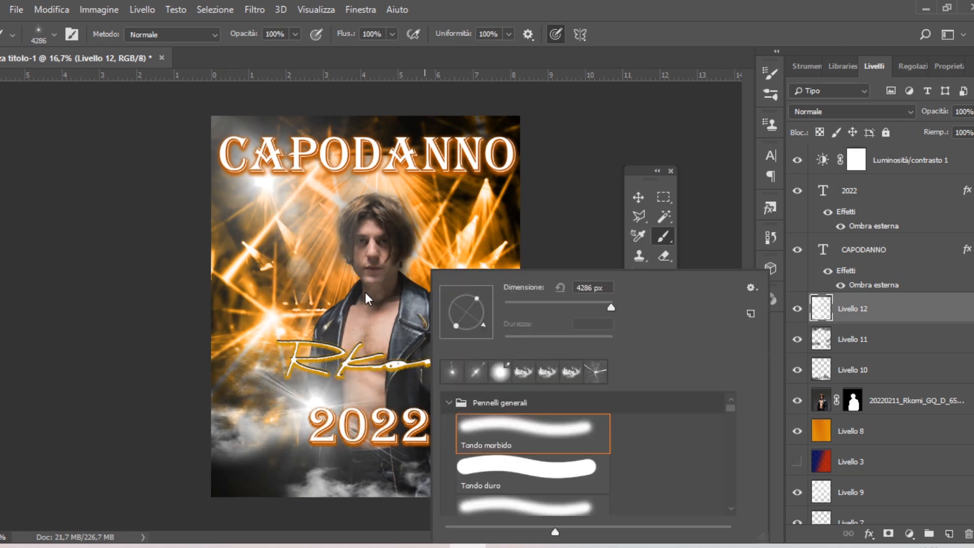
left_click(488, 255)
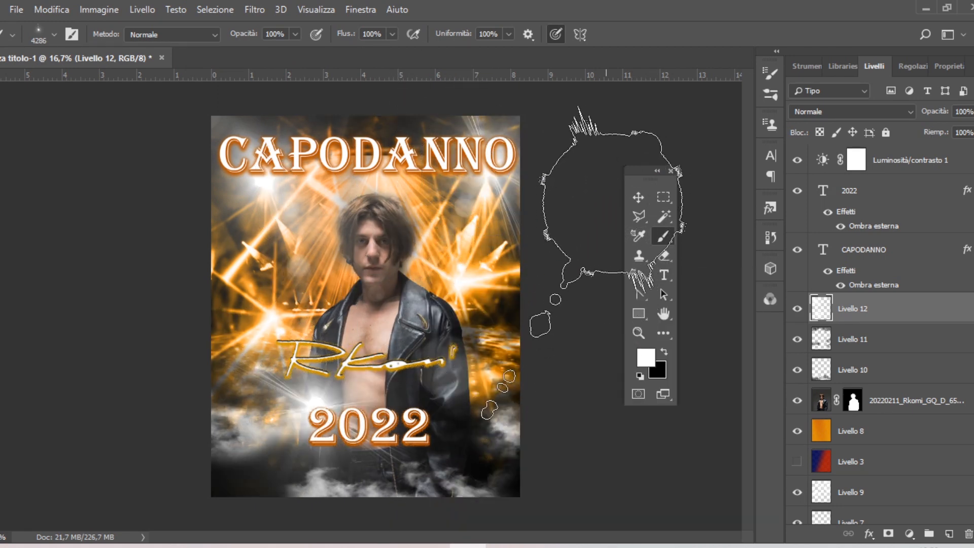
left_click_drag(878, 276, 883, 333)
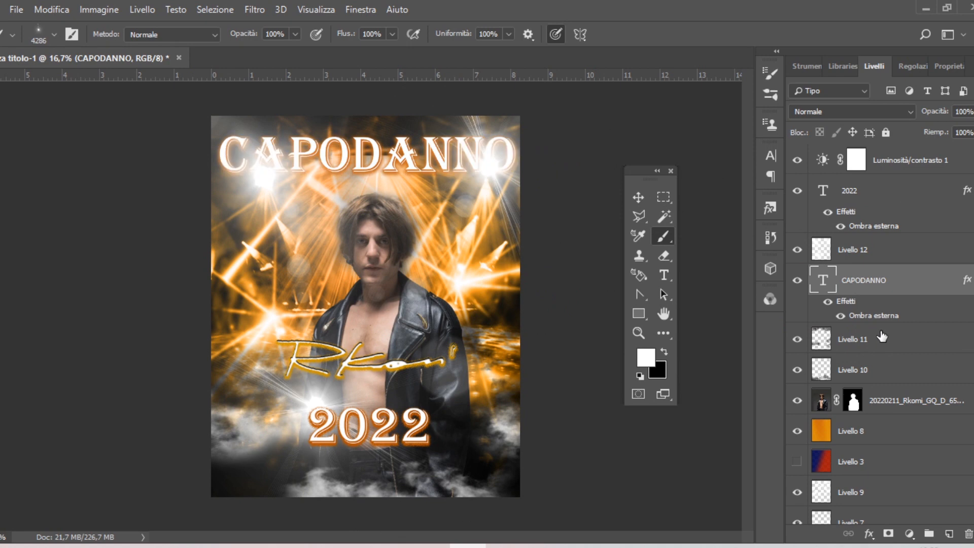
- Enlarge the eraser to 1235 px and erase the bright flare at the poster's upper left on Livello 12
left_click(664, 257)
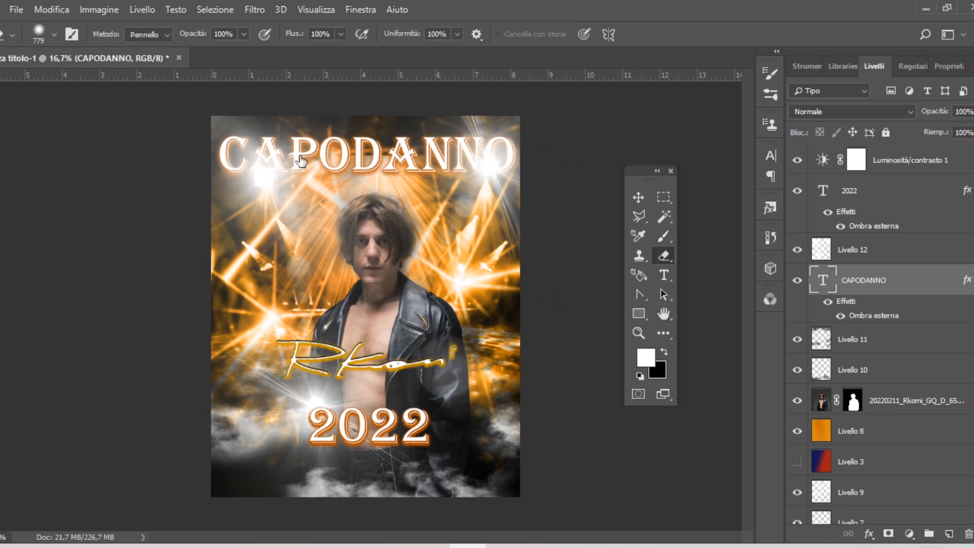
left_click(863, 249)
right_click(289, 166, "alt")
left_click(270, 167)
- Set the eraser to 16% opacity, 34% flow and 59% smoothing, and soften the flare at the poster's upper right
left_click(341, 34)
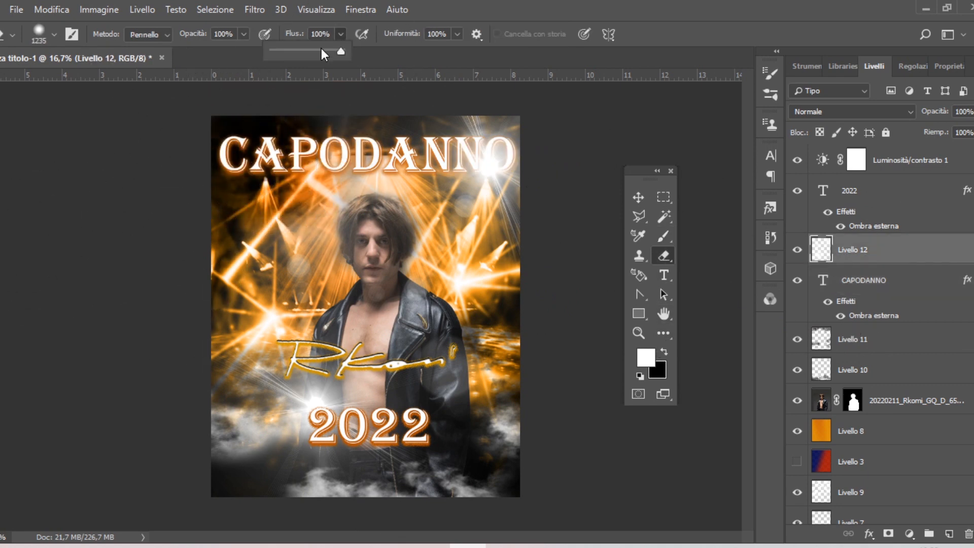
key("1")
key("6")
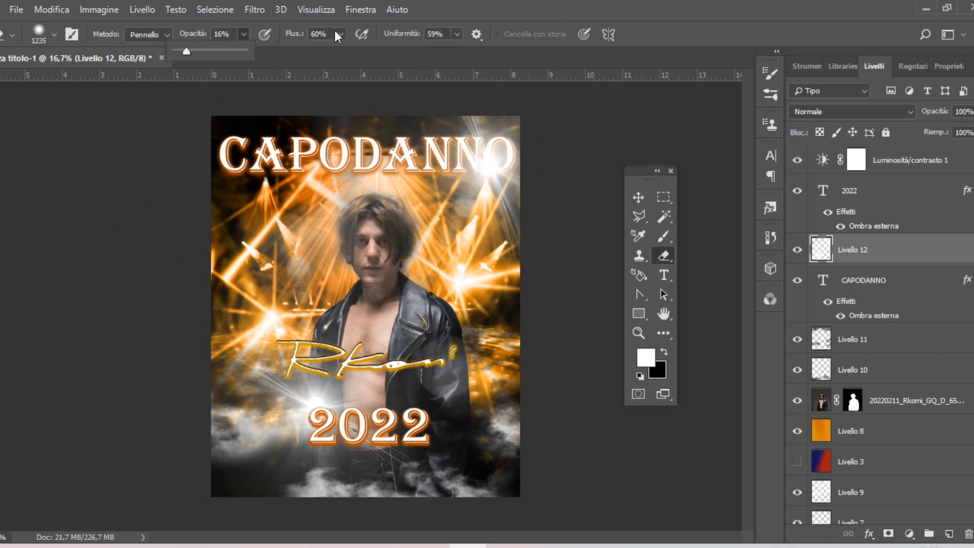
key("shift+3")
key("shift+4")
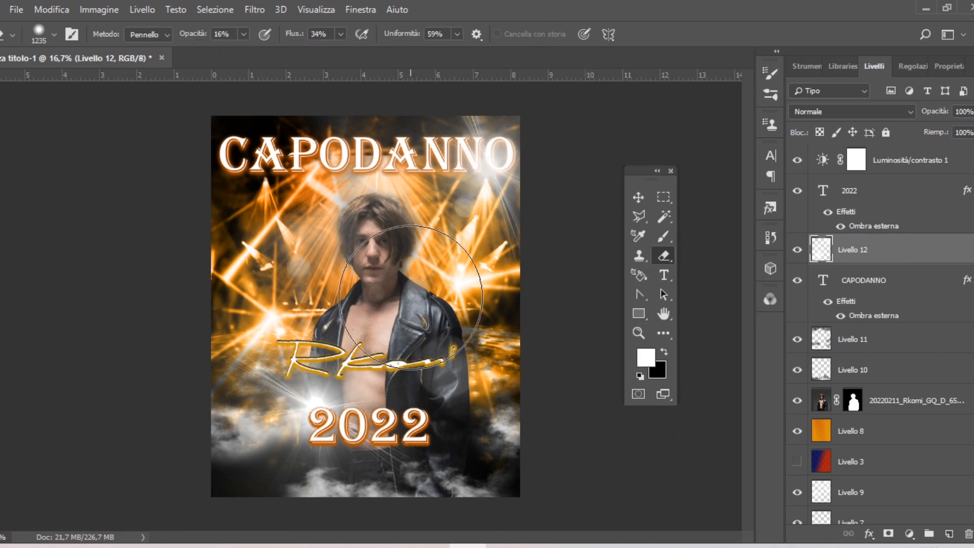
key("v")
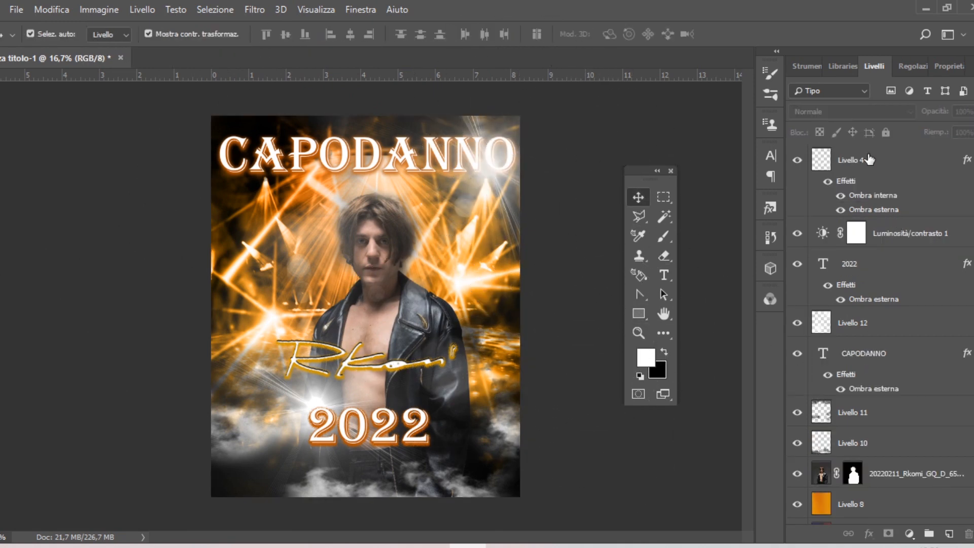
- Add a second Brightness/Contrast adjustment layer and place it below the CAPODANNO layer, above Livello 11
left_click(869, 159)
left_click(913, 67)
left_click(830, 100)
left_click_drag(884, 182, 921, 181)
left_click_drag(883, 153, 862, 449)
left_click(874, 66)
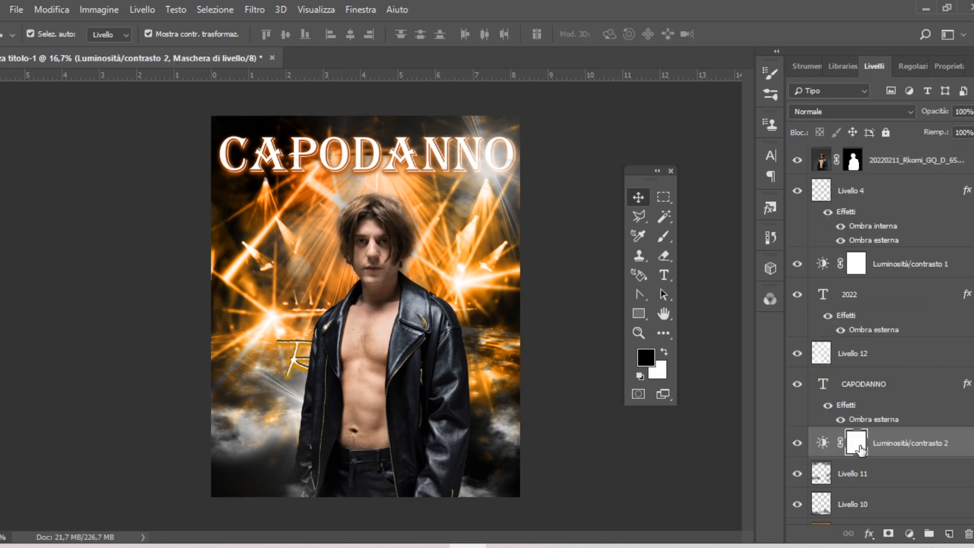
- Reorder the layers so Livello 4, 2022 and CAPODANNO sit above the portrait and Livello 12 lies directly below it
left_click(864, 384)
left_click(851, 294, "shift")
left_click_drag(851, 294, 845, 149)
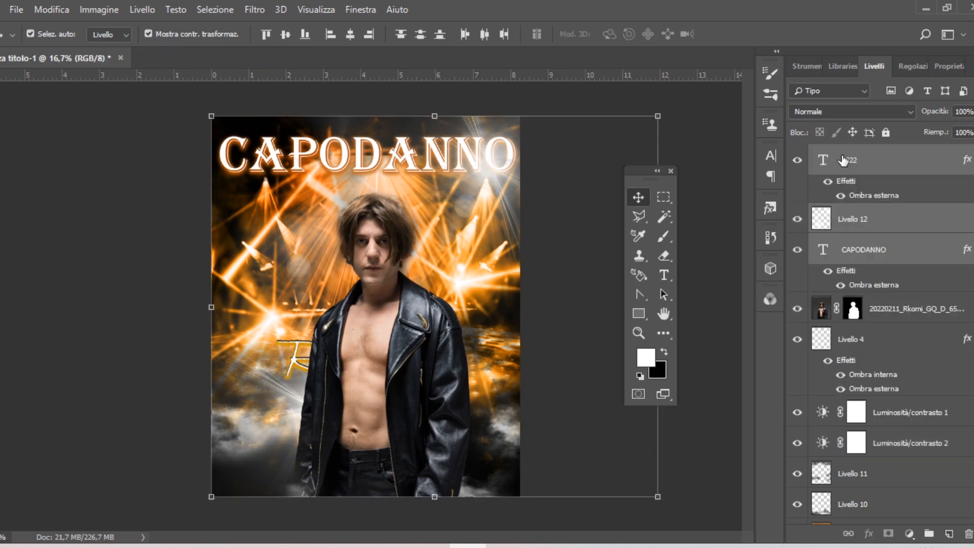
left_click_drag(848, 338, 844, 148)
left_click(720, 180)
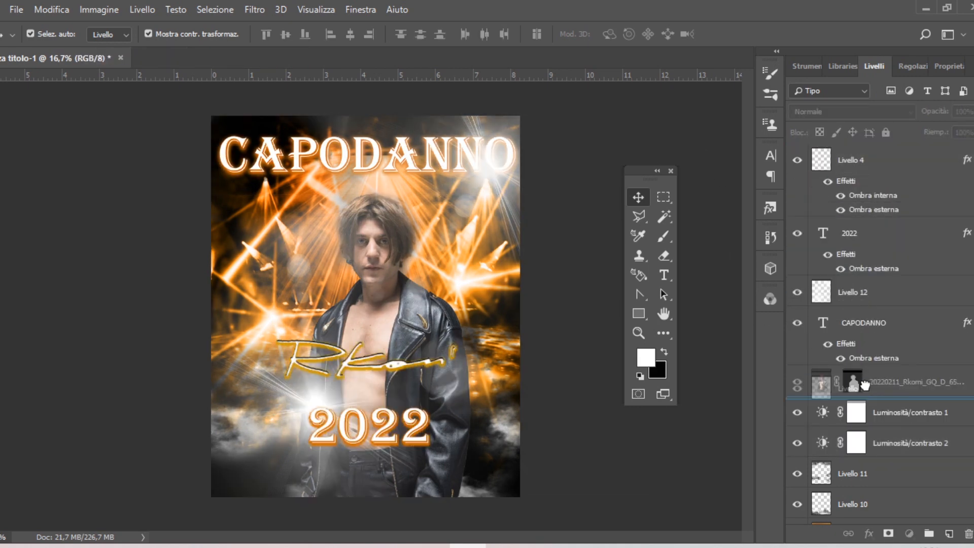
left_click_drag(865, 386, 865, 389)
left_click(716, 169)
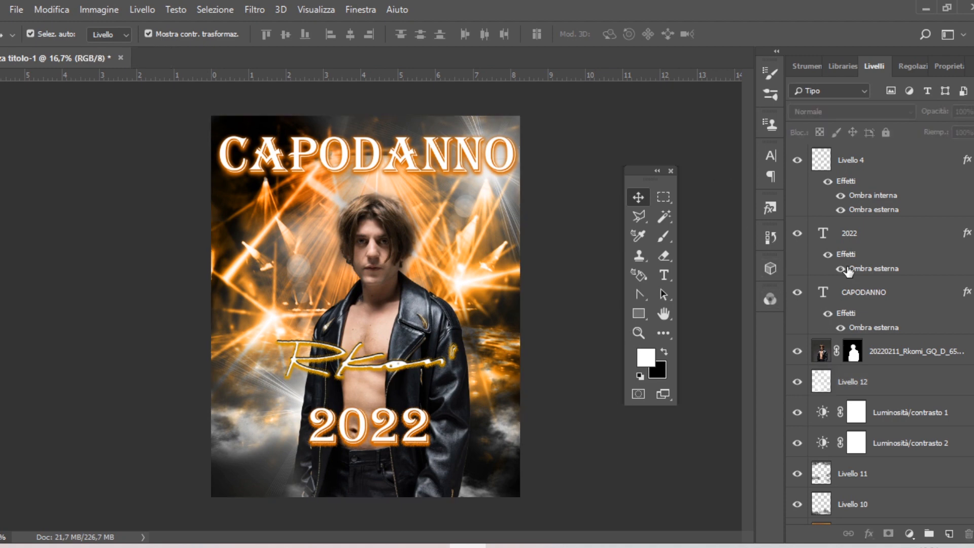
- Merge all layers into the single layer Livello 0 and duplicate it as Livello 0 copia
right_click(880, 161)
left_click(752, 441)
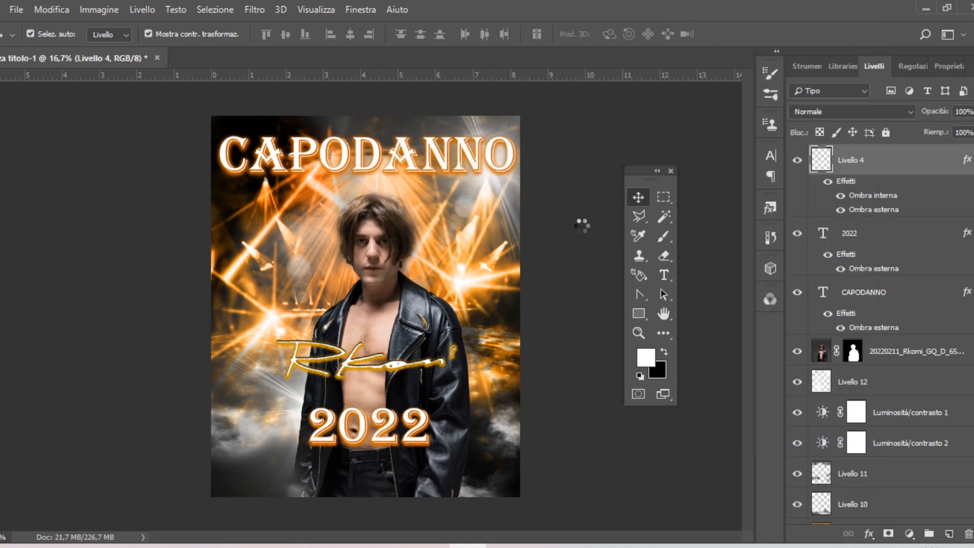
right_click(945, 168)
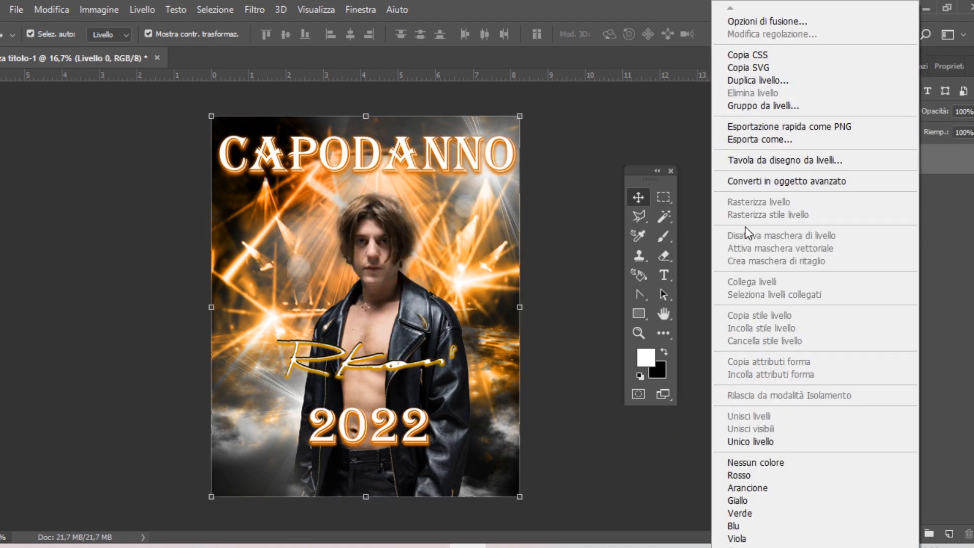
left_click(812, 81)
- Try a Gaussian Blur with a radius of 8.8 pixels on Livello 0 copia
left_click(254, 9)
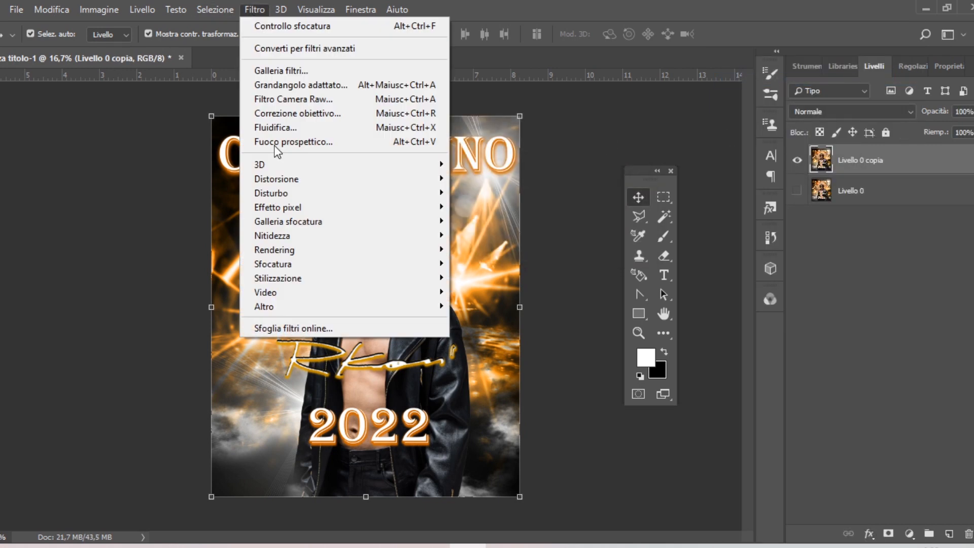
mouse_move(284, 263)
left_click(487, 263)
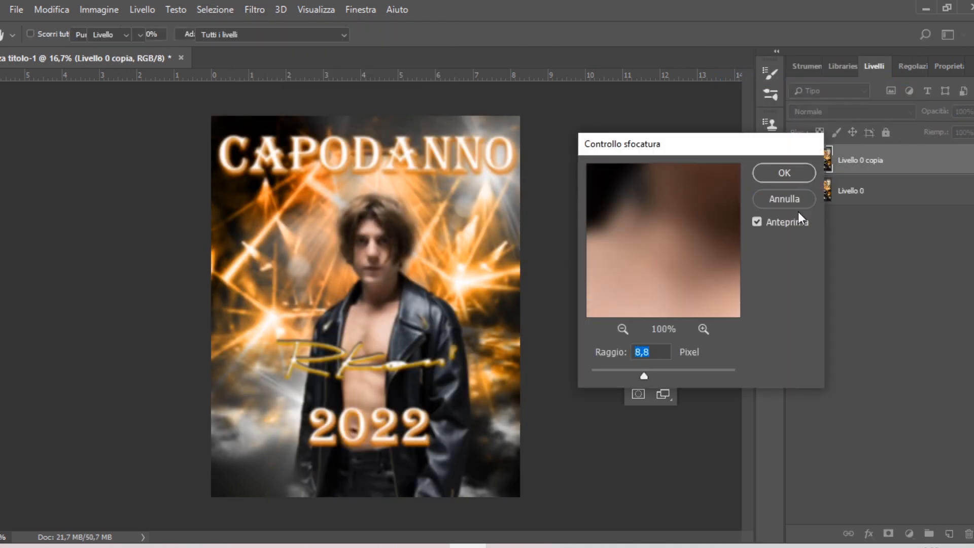
key("Return")
left_click(799, 197)
- Mask Livello 0 copia, paint black around the singer with soft 2210 px and 1394 px brushes, and check the layer's effect
key("b")
right_click(467, 244)
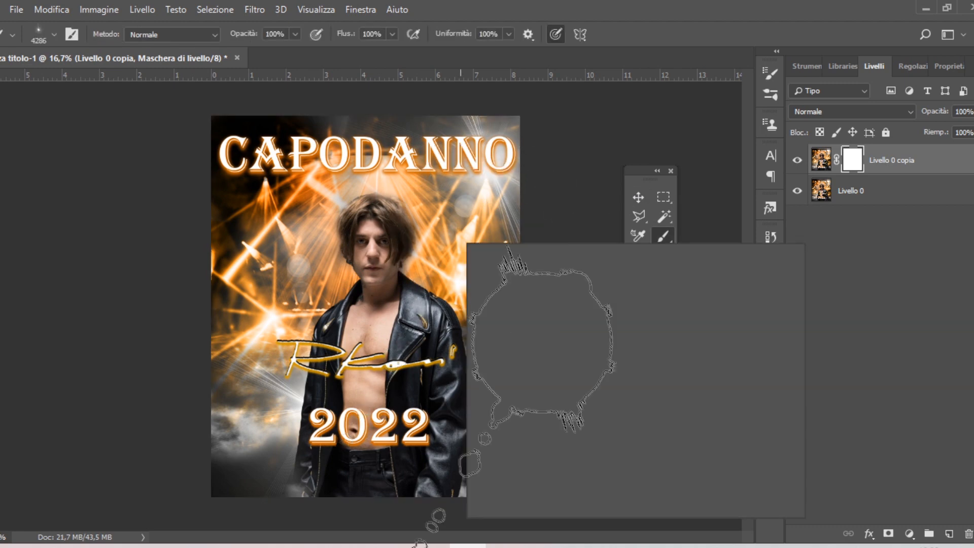
left_click(569, 409)
left_click_drag(433, 268, 332, 268)
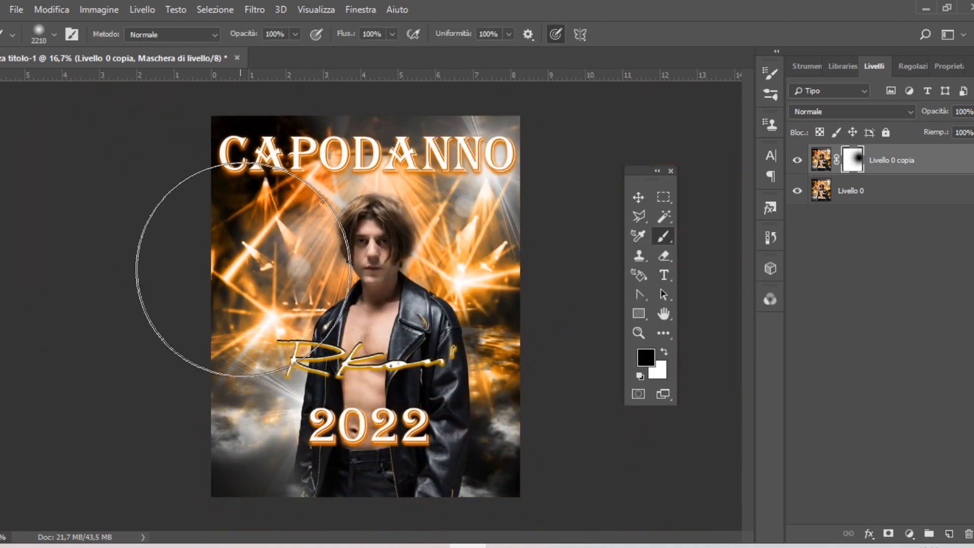
mouse_move(243, 269)
left_mouse_down()
mouse_move(211, 343)
mouse_move(190, 448)
left_mouse_up()
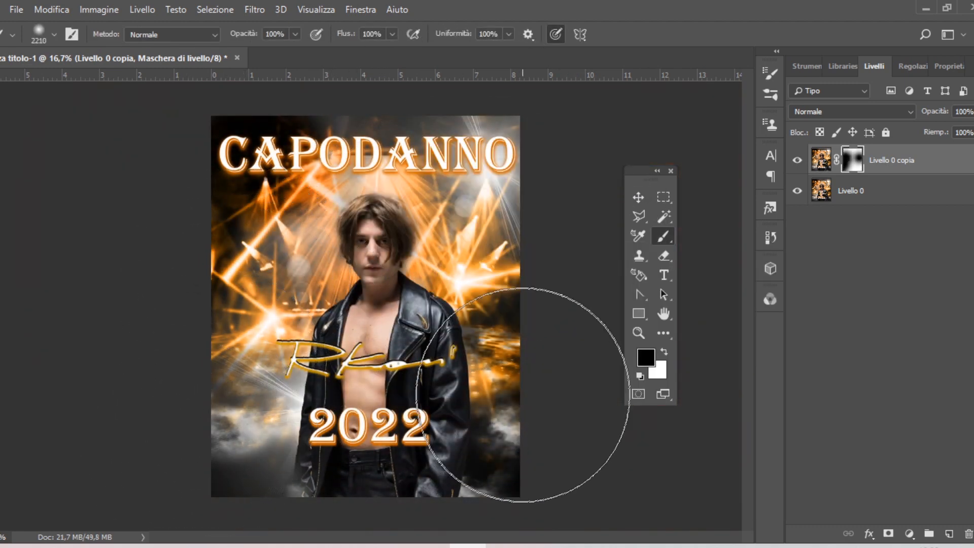
left_click_drag(420, 218, 374, 214)
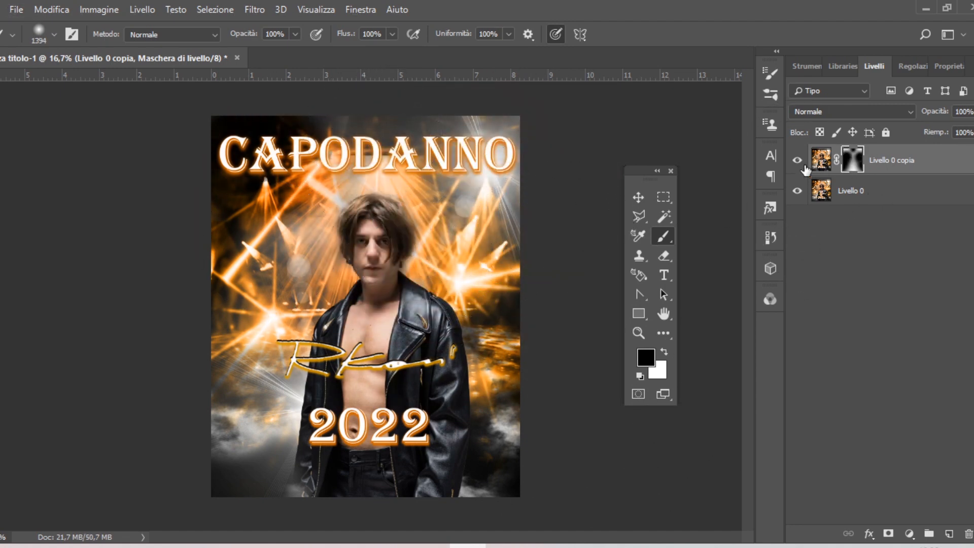
left_click(798, 161)
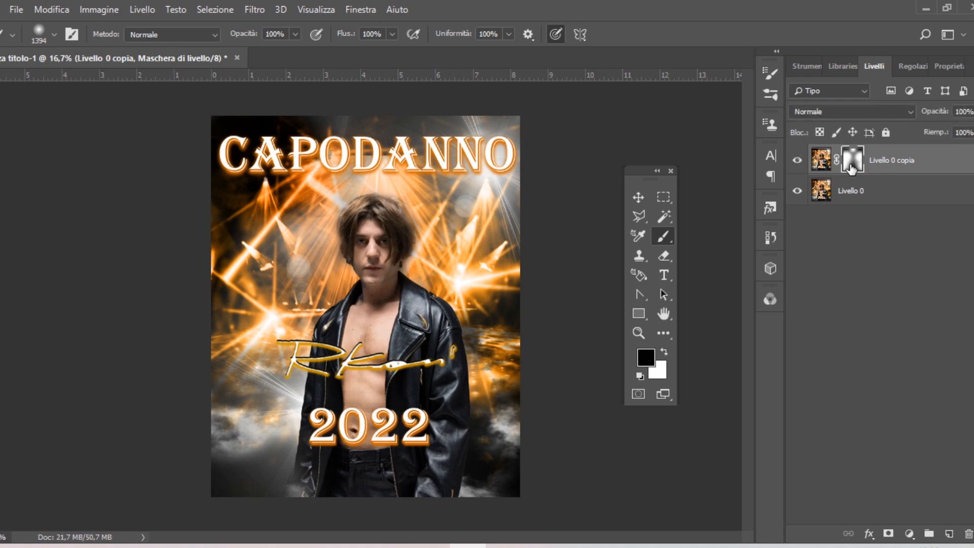
- Return to a single Livello 0, duplicate it as Livello 0 copia and apply a strong Gaussian Blur to the copy
right_click(852, 169)
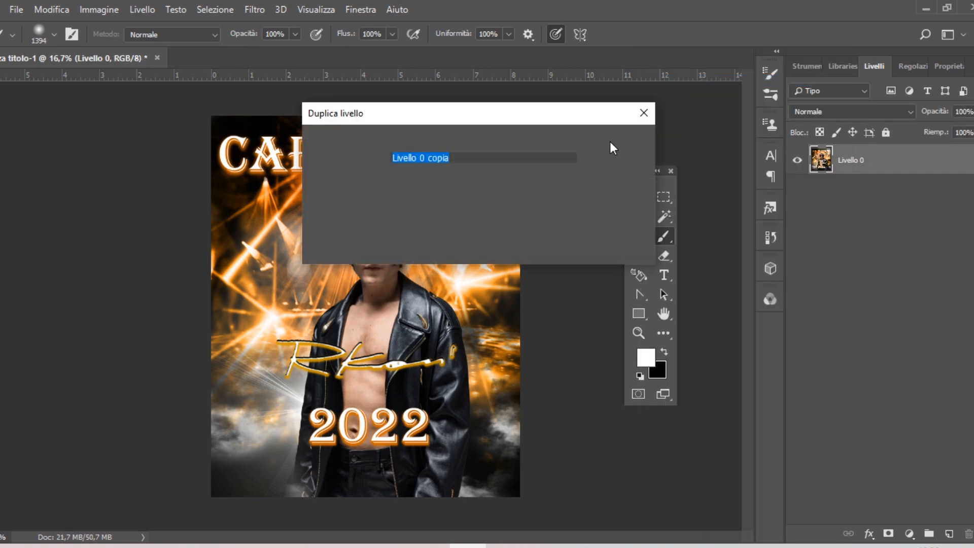
left_click(611, 140)
left_click(255, 10)
mouse_move(273, 264)
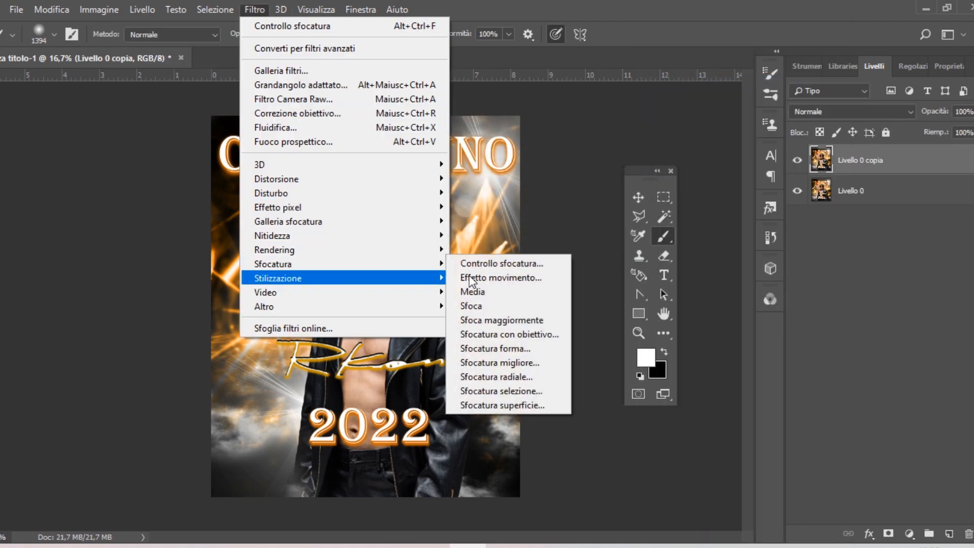
left_click(487, 263)
left_click(831, 171)
- Add a black layer mask to the blurred copy and reveal the blur beside the head with a soft white 1394 px brush
left_click(888, 534)
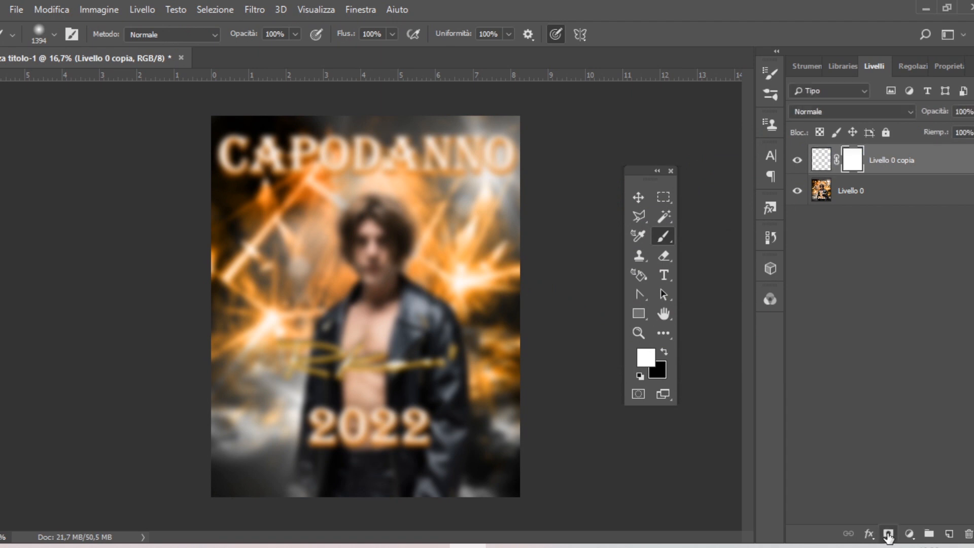
key("x")
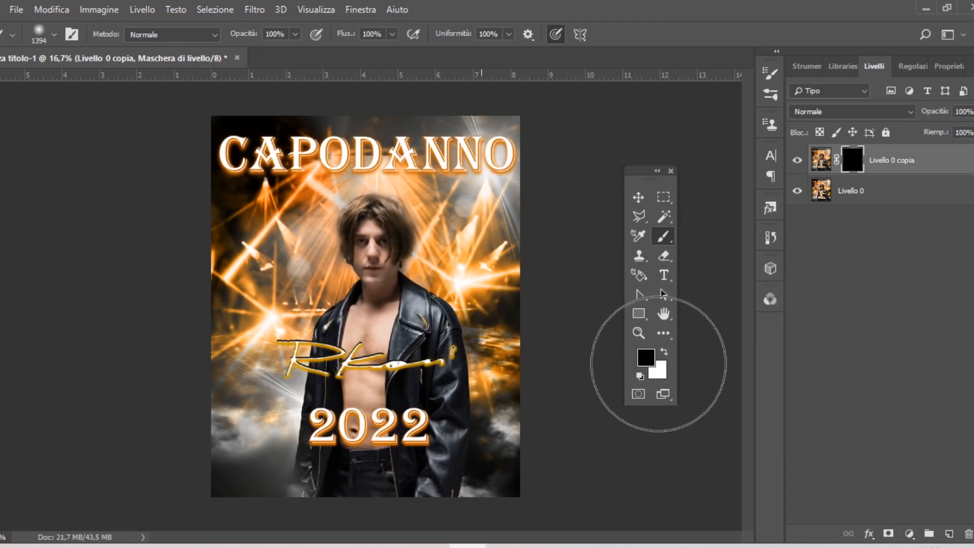
left_click(481, 229)
left_click(268, 265)
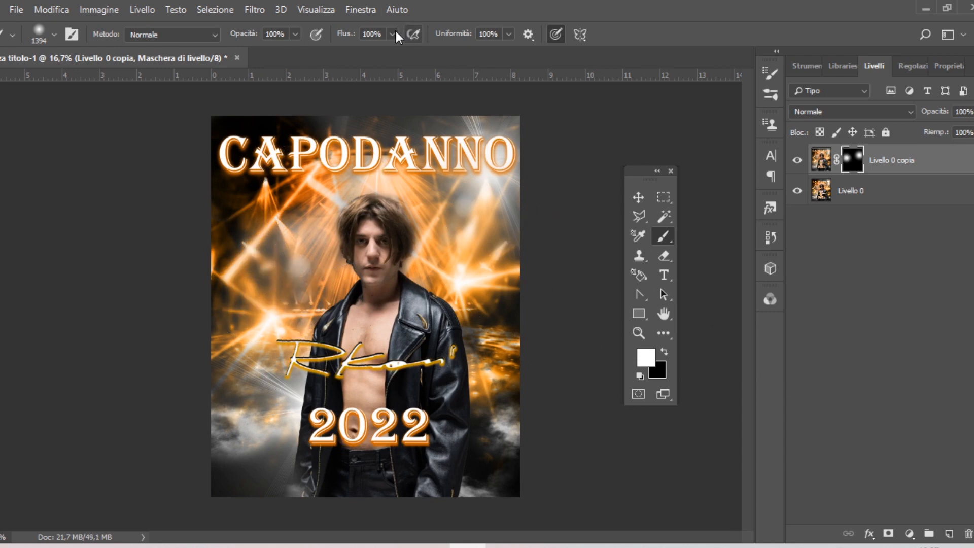
- Set the brush flow to 71% and reveal more background blur around the singer, reducing the brush to 566 px
left_click_drag(394, 35, 377, 47)
left_click(289, 211)
left_click(502, 320)
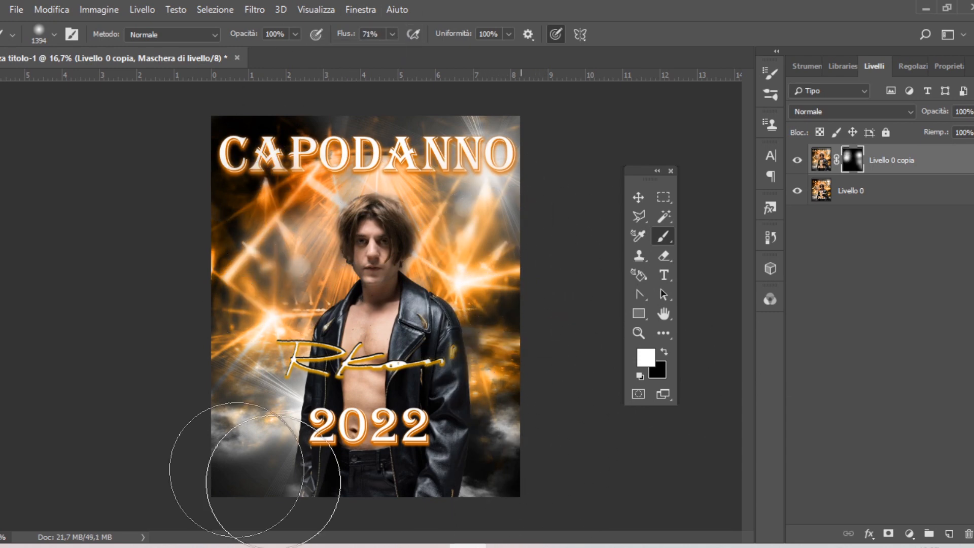
left_click_drag(375, 292, 322, 281)
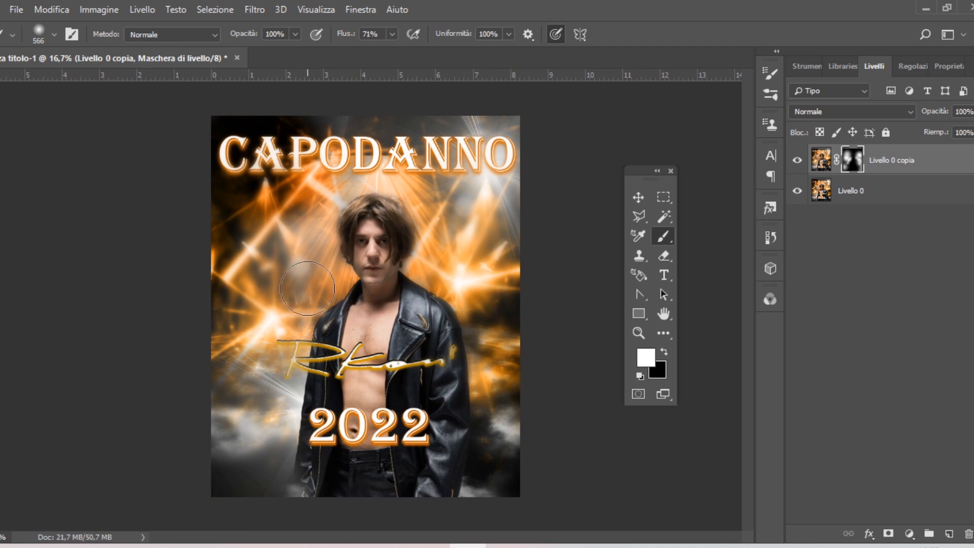
- Add a Brightness/Contrast adjustment layer with brightness -7 and contrast 10
left_click(913, 66)
left_click(807, 105)
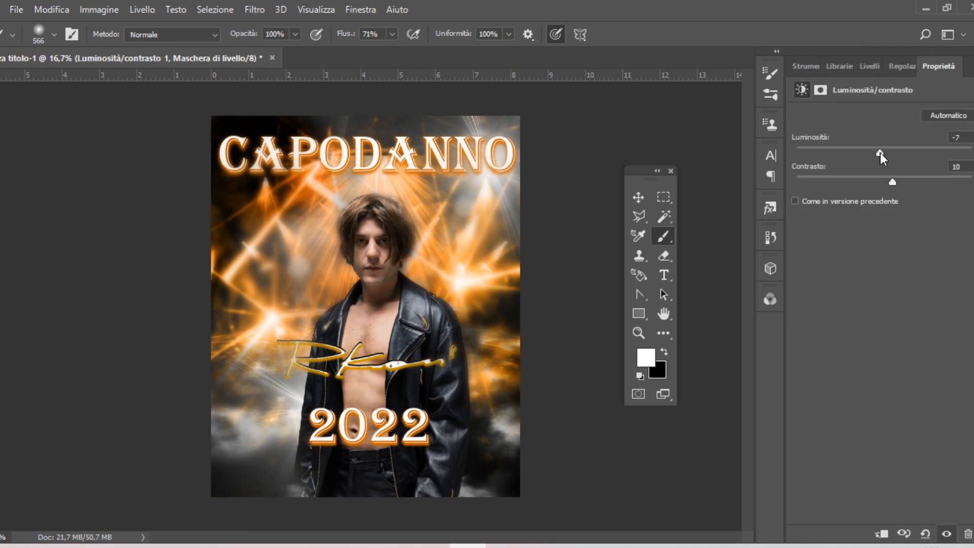
left_click(873, 66)
- Add a Hue/Saturation adjustment with saturation +3 and lightness -4, and set the yellows' hue to +4
left_click(903, 66)
left_click(805, 121)
left_click_drag(885, 197, 881, 227)
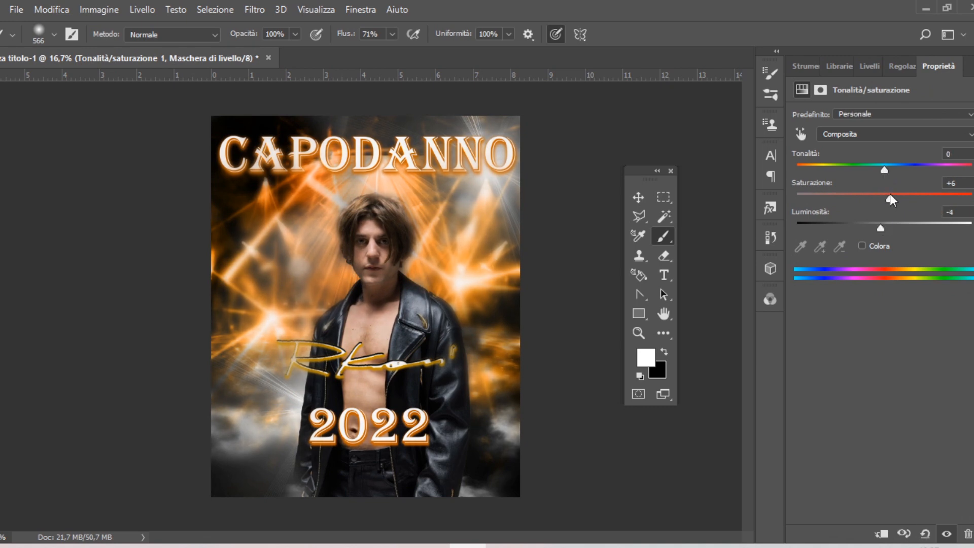
left_click(801, 134)
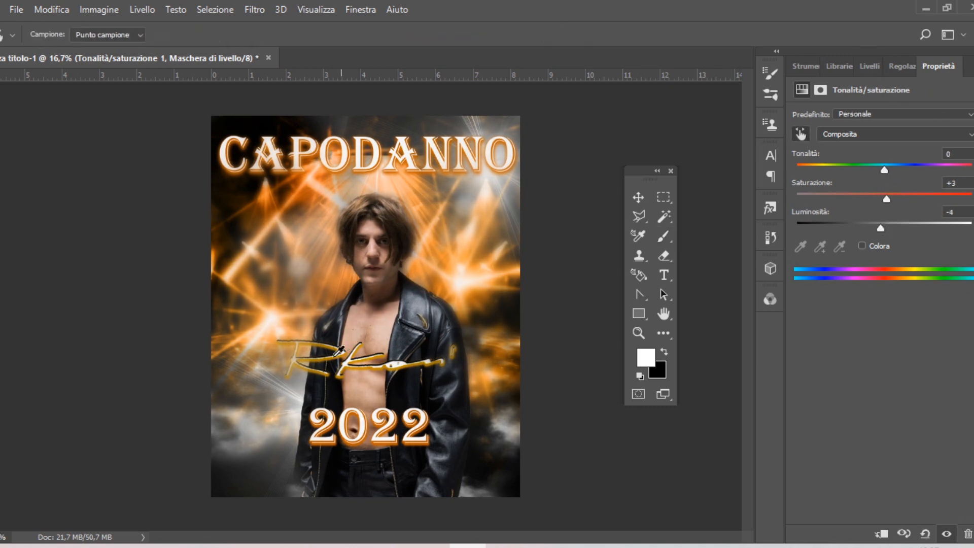
left_click_drag(885, 172, 887, 181)
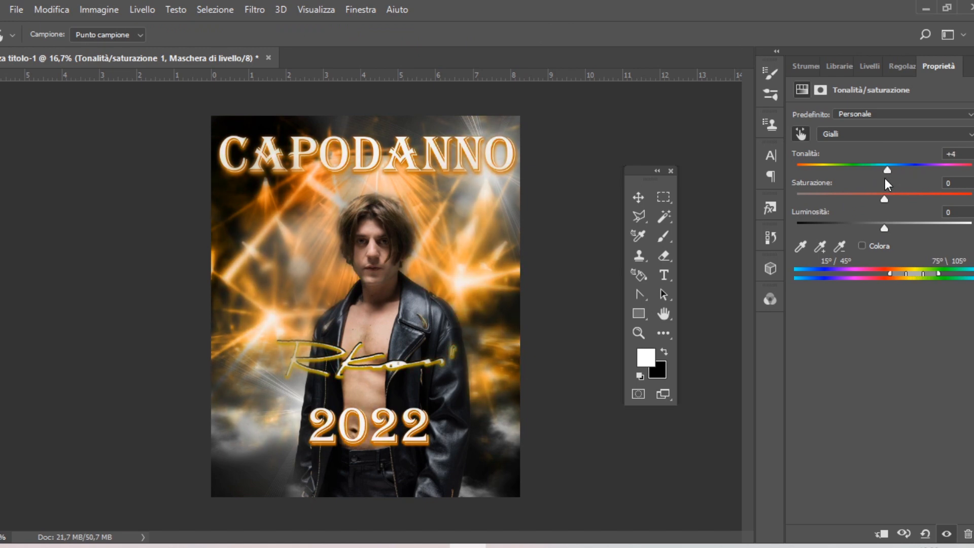
- Paint black spots on the Hue/Saturation mask across the poster's upper half with a soft 782 px brush
left_click(869, 66)
left_click(664, 236)
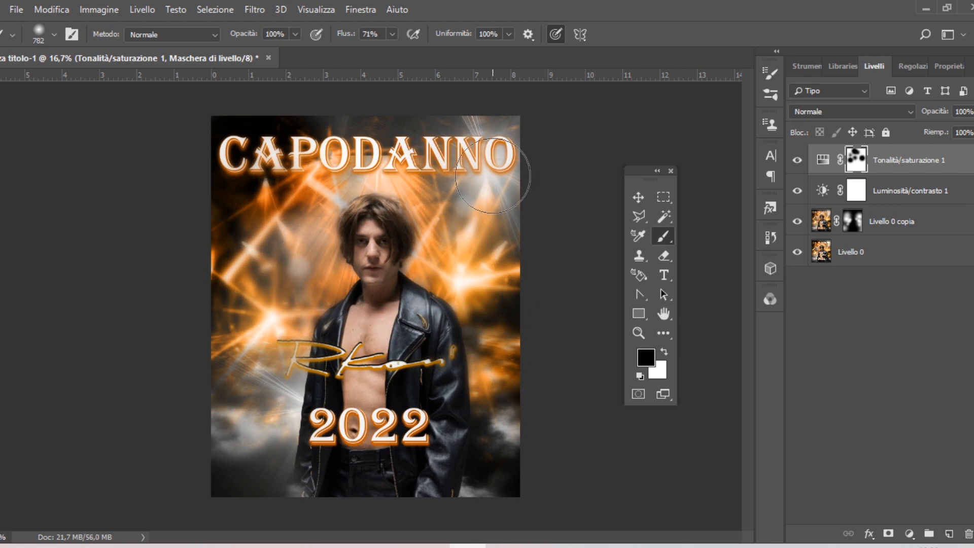
left_click(645, 200)
left_click(871, 406)
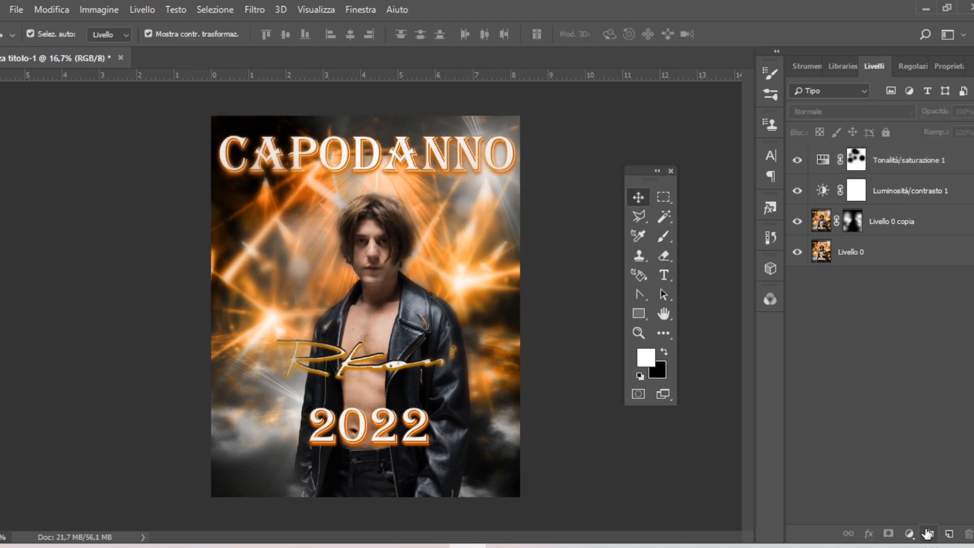
- Create a new layer, select a rectangle across the poster's lower part and paint a soft black shadow along the bottom edge
left_click(949, 534)
left_click(664, 201)
left_click_drag(204, 459, 574, 506)
key("b")
key("x")
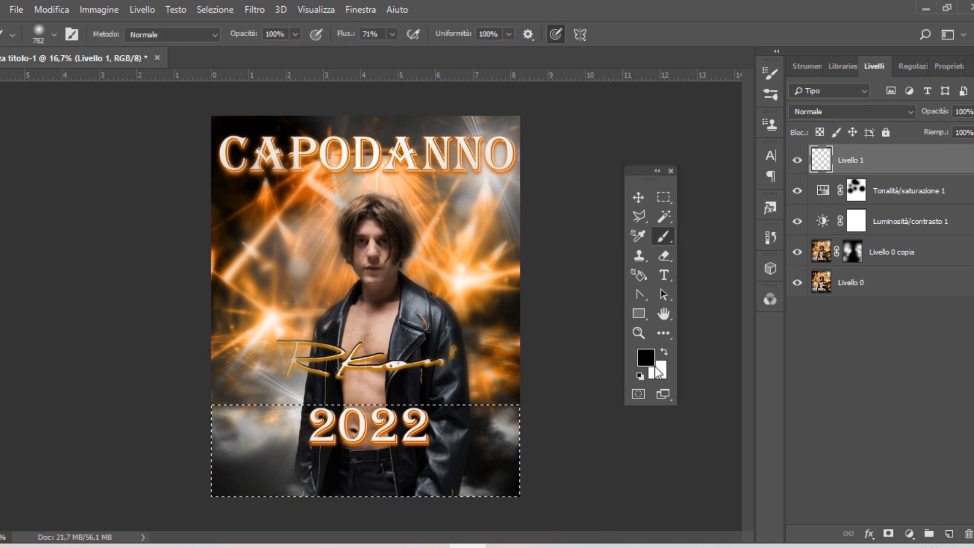
mouse_move(282, 468)
left_mouse_down()
mouse_move(269, 497)
mouse_move(518, 514)
left_mouse_up()
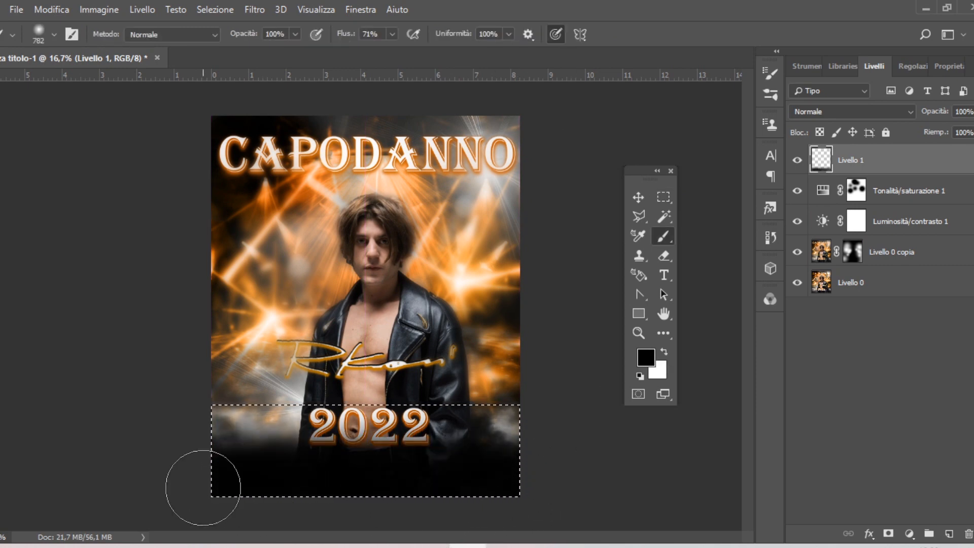
- Stretch the black shadow to 140.32% height, clear the selection and move the shadow down
key("v")
left_click_drag(385, 405, 398, 368)
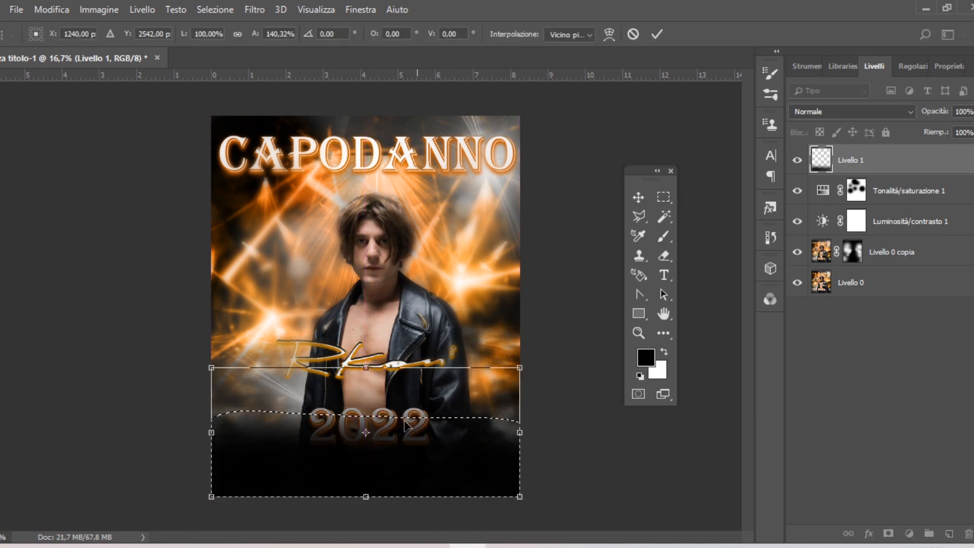
key("Return")
key("m")
left_click(453, 379)
key("v")
left_click_drag(403, 479, 403, 508)
- Paste a copy of the shadow and flip it vertically to -129.69% height along the poster's top edge
key("ctrl+c")
key("ctrl+v")
left_click_drag(393, 372, 403, 76)
left_click_drag(401, 125, 401, 92)
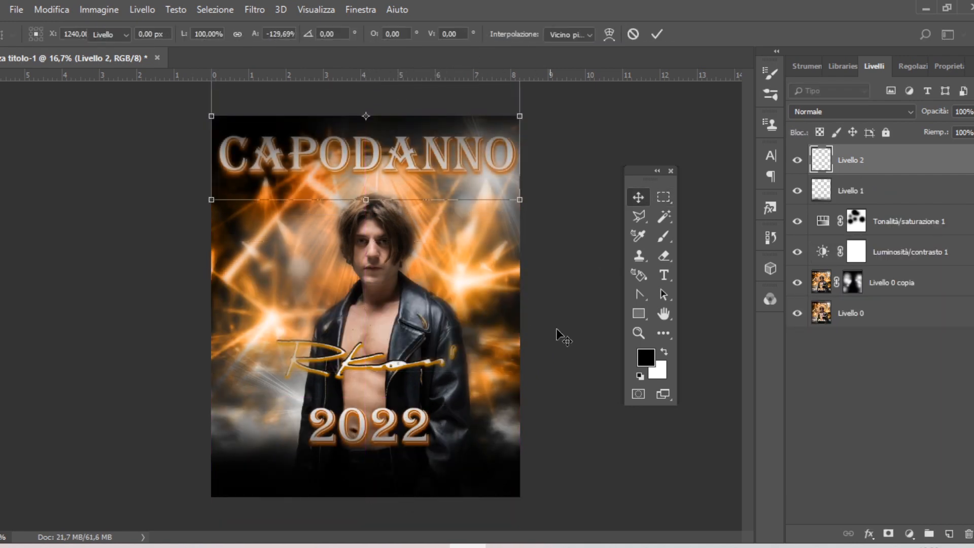
key("Return")
- Paste another shadow copy, rotate it upright, place it over the poster's left edge and stretch it to 138.53% height at 77.5°
key("ctrl+v")
key("ctrl+t")
mouse_move(457, 459)
left_mouse_down()
mouse_move(430, 498)
mouse_move(451, 476)
left_mouse_up()
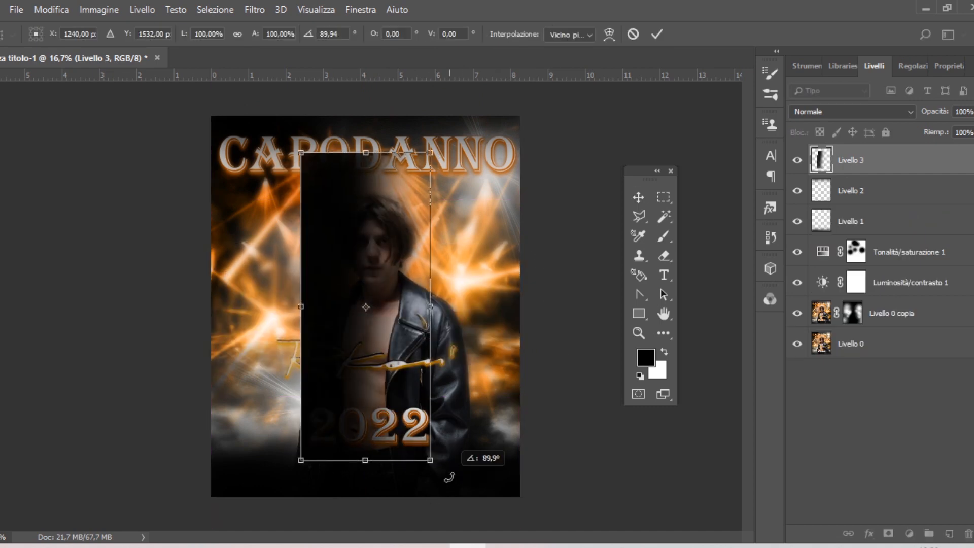
left_click_drag(315, 330, 167, 392)
left_click_drag(133, 157, 93, 184)
left_click_drag(275, 328, 320, 317)
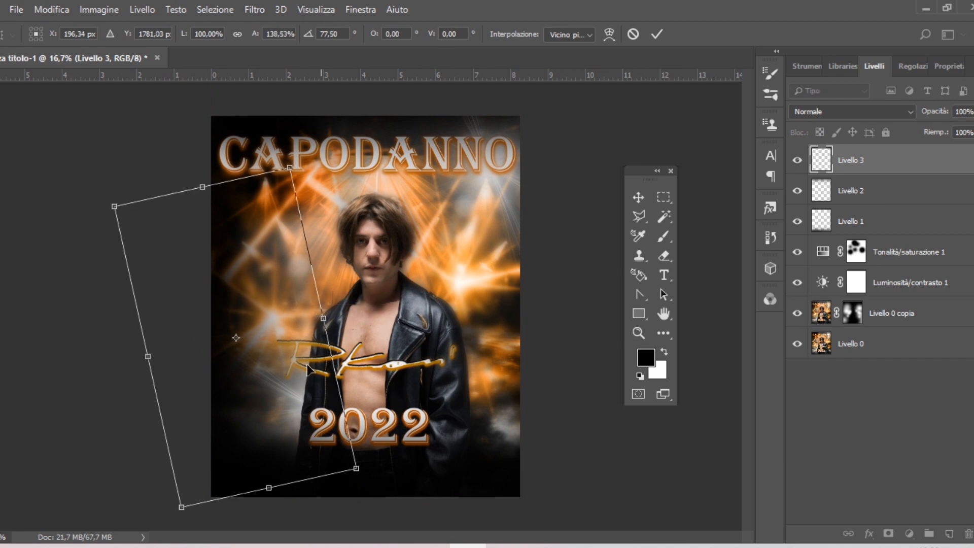
- Adjust the tilt of the left-edge shadow, enlarge it beyond the canvas and apply the transformation
left_click_drag(388, 476, 394, 470)
left_click_drag(240, 476, 279, 496)
left_click_drag(149, 206, 103, 210)
left_click_drag(188, 392, 148, 390)
key("Return")
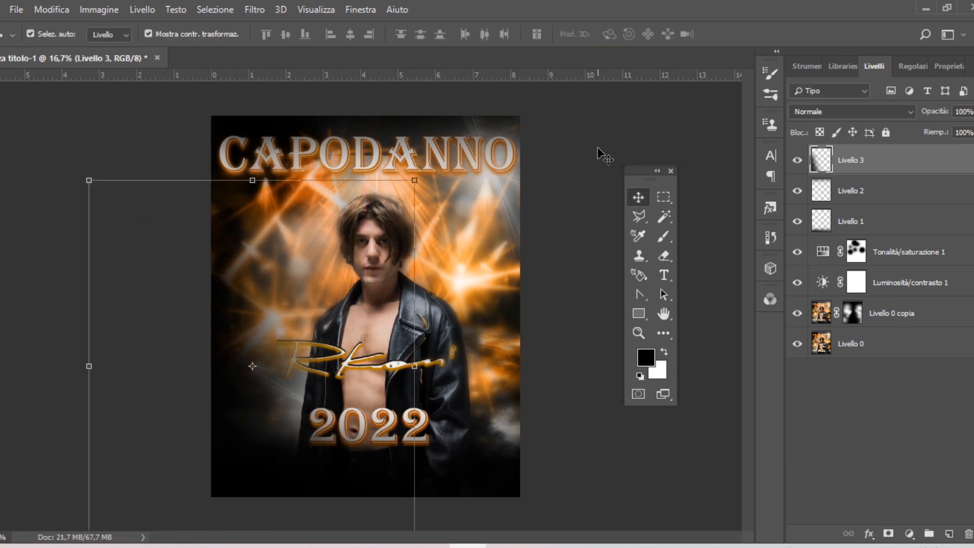
- Create a new top layer and prepare the 5000 px flare brush with white as the painting colour
key("ctrl+shift+alt+n")
left_click(767, 72)
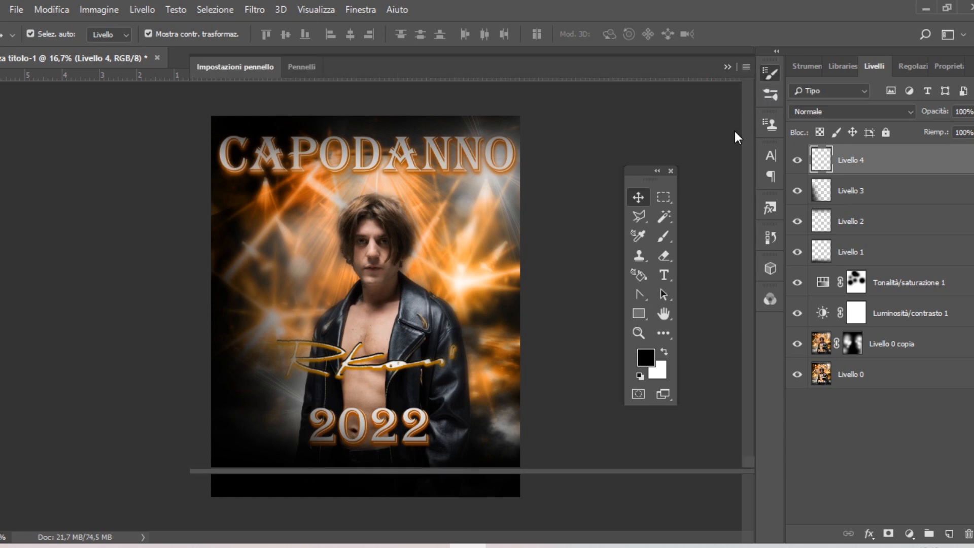
key("b")
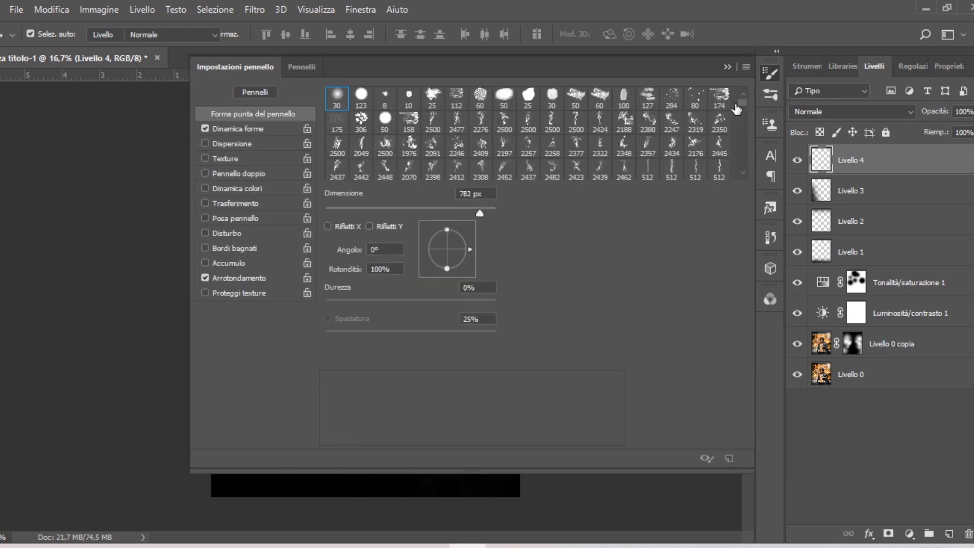
left_click_drag(741, 103, 742, 121)
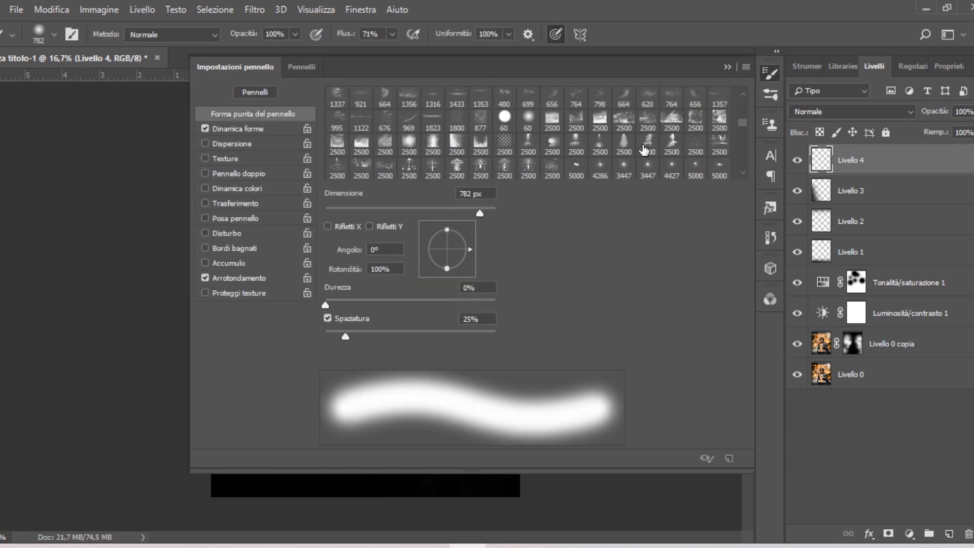
left_click(673, 167)
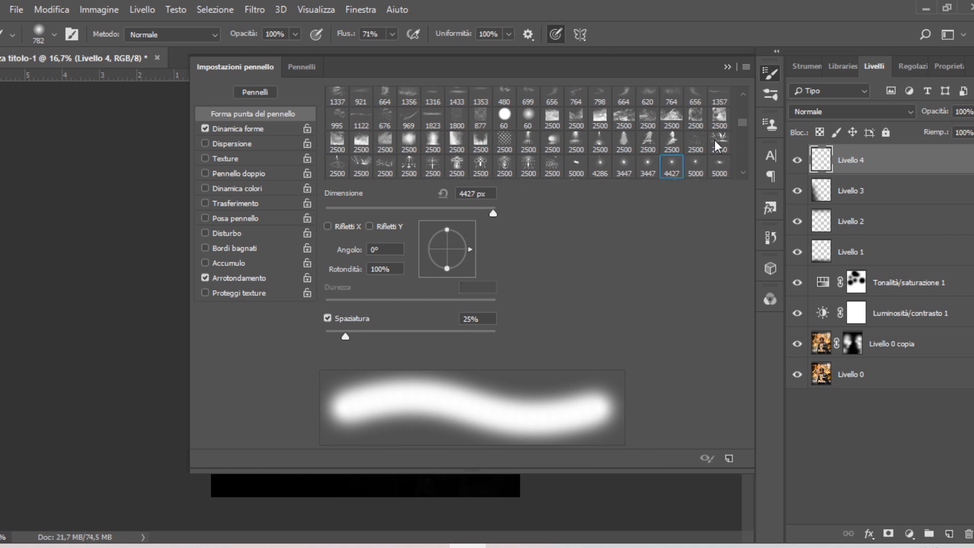
left_click(729, 68)
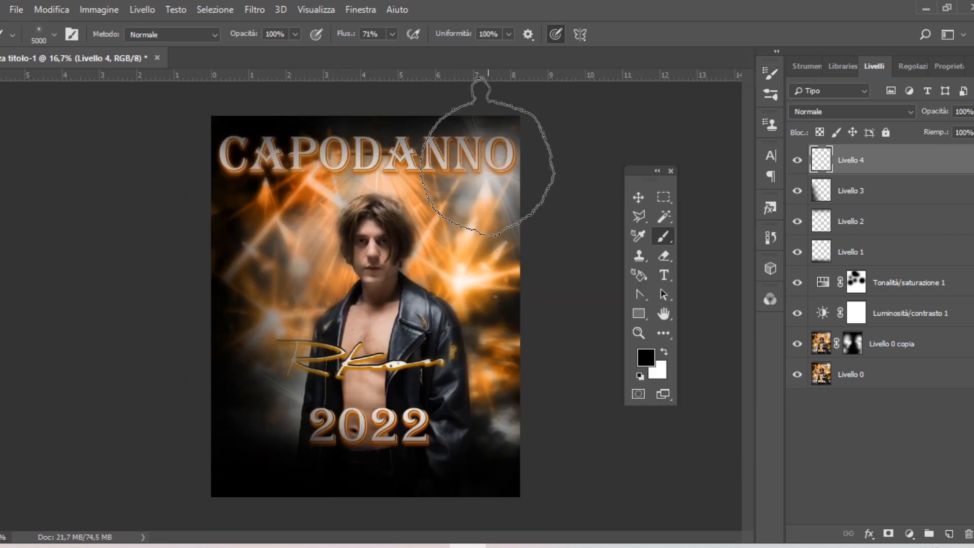
left_click(675, 347)
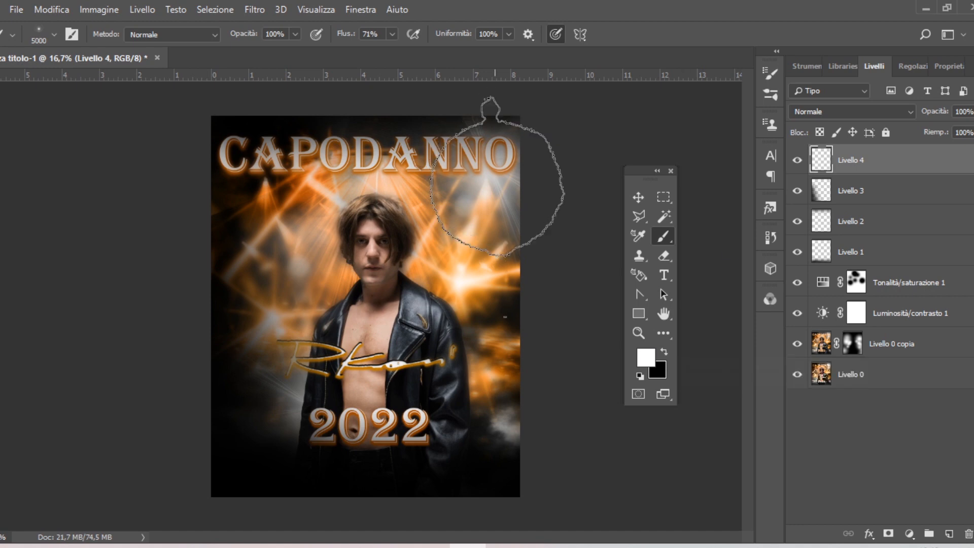
- Try stamping the 5000 px white flare below the title's last letters and over the orange glow beside the figure
left_click(497, 189)
key("ctrl+z")
left_click(466, 283)
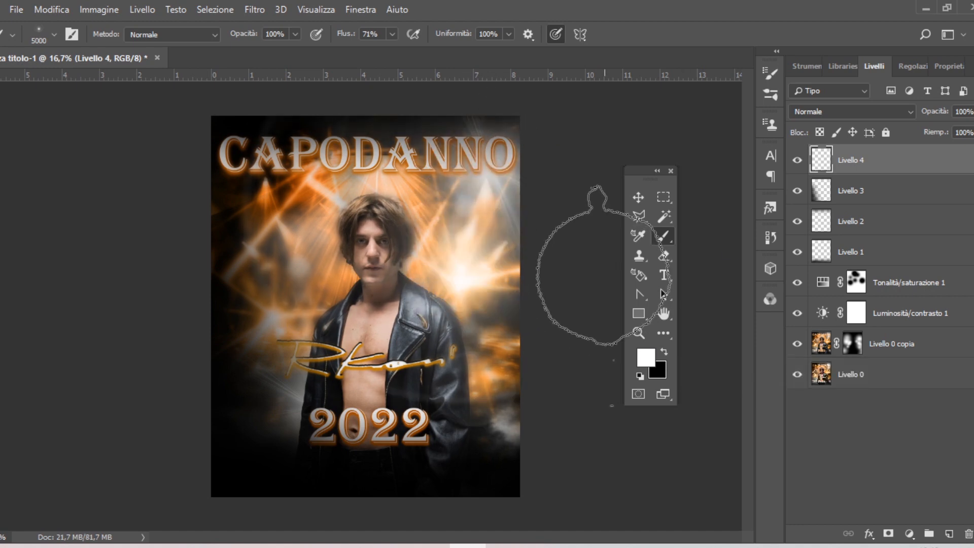
left_click(797, 160)
- Replace the large flare with a smaller white one below the title's last letters, using a 1628 px brush
left_click_drag(486, 264, 422, 298)
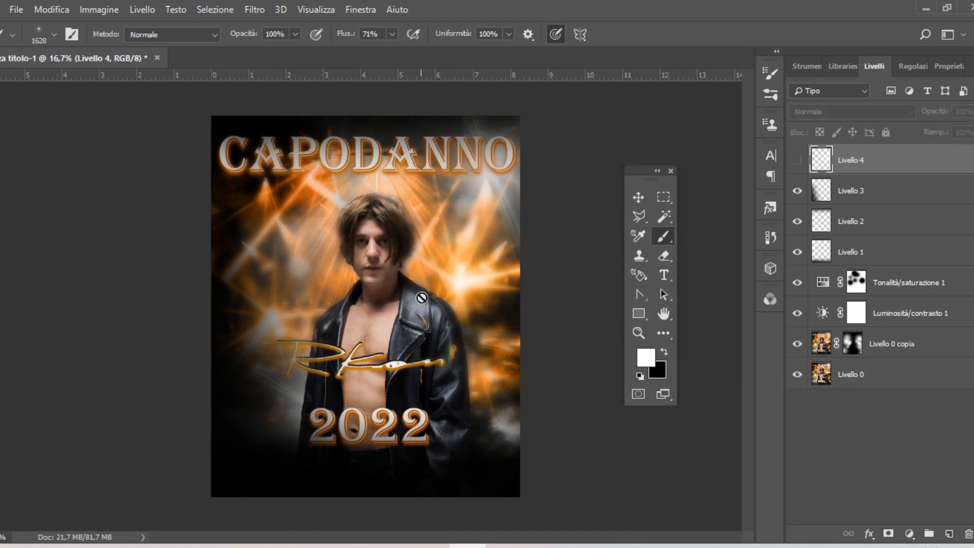
left_click(797, 160)
key("ctrl+z")
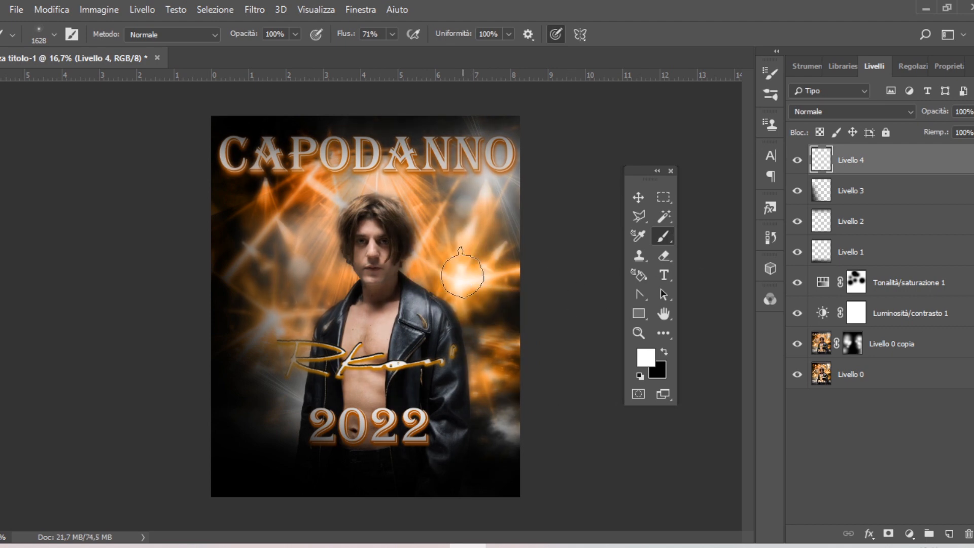
left_click(463, 274)
left_click(462, 274)
key("ctrl+z")
left_click(496, 181)
- Erase the Livello 3 shadow over the start of the CAPODANNO title with 100% eraser opacity and flow
left_click(863, 190)
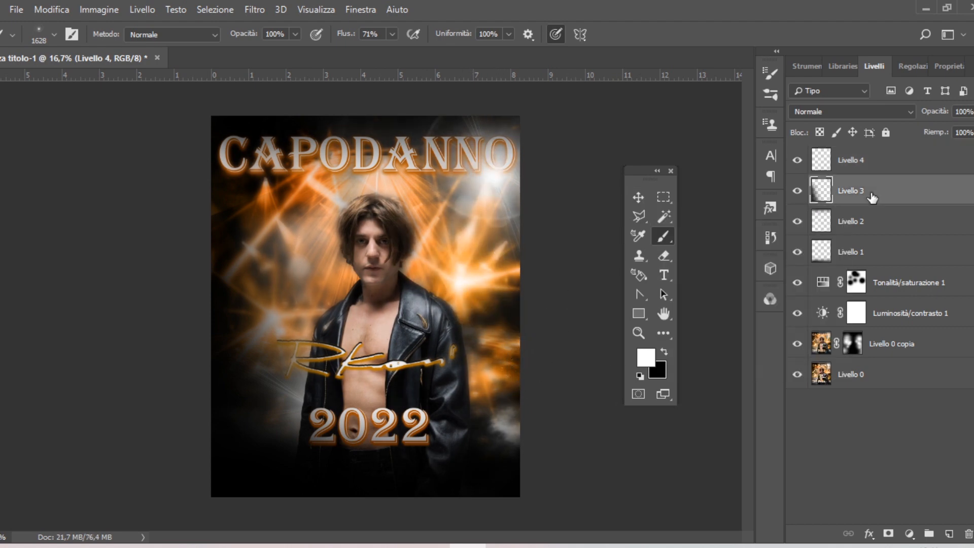
key("e")
left_click_drag(244, 34, 310, 54)
left_click_drag(341, 34, 495, 53)
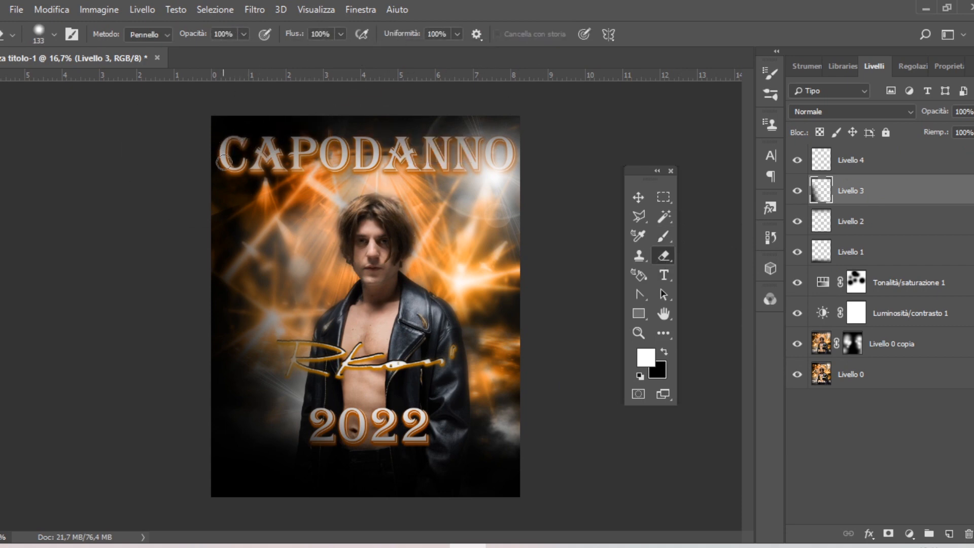
- Erase the Livello 2 shadow over the letters of the CAPODANNO title through to the final O
left_click(818, 222)
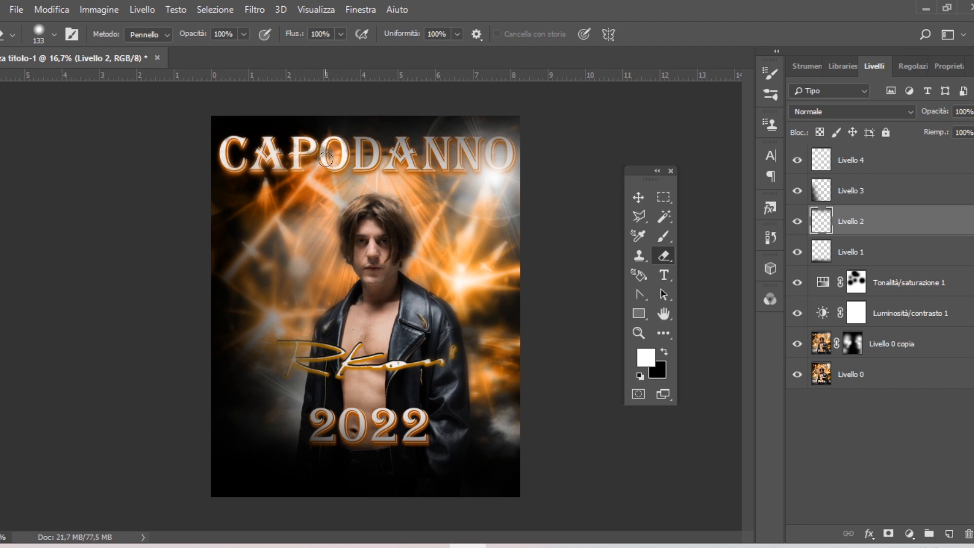
mouse_move(366, 139)
left_mouse_down()
mouse_move(363, 174)
mouse_move(392, 137)
mouse_move(409, 156)
left_mouse_up()
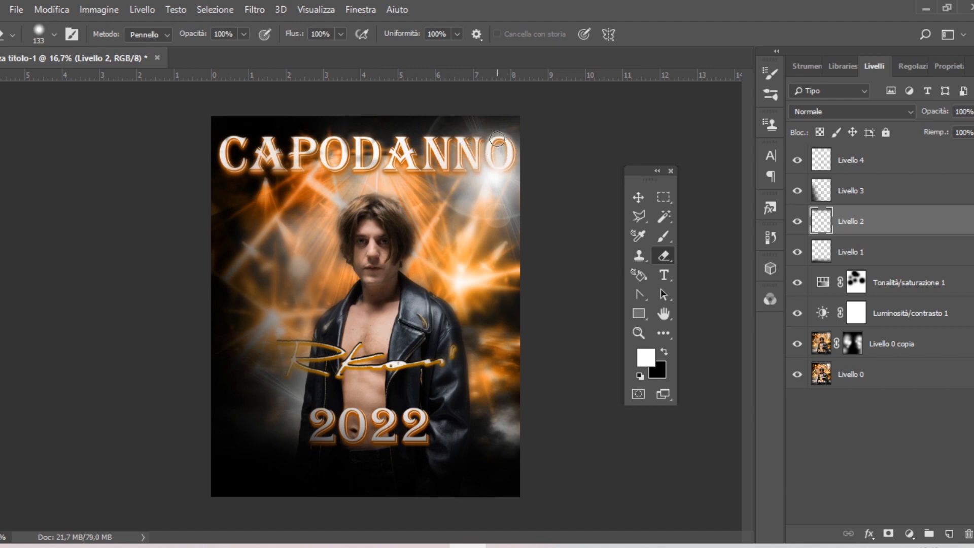
key("ctrl+alt+z")
key("ctrl+alt+z")
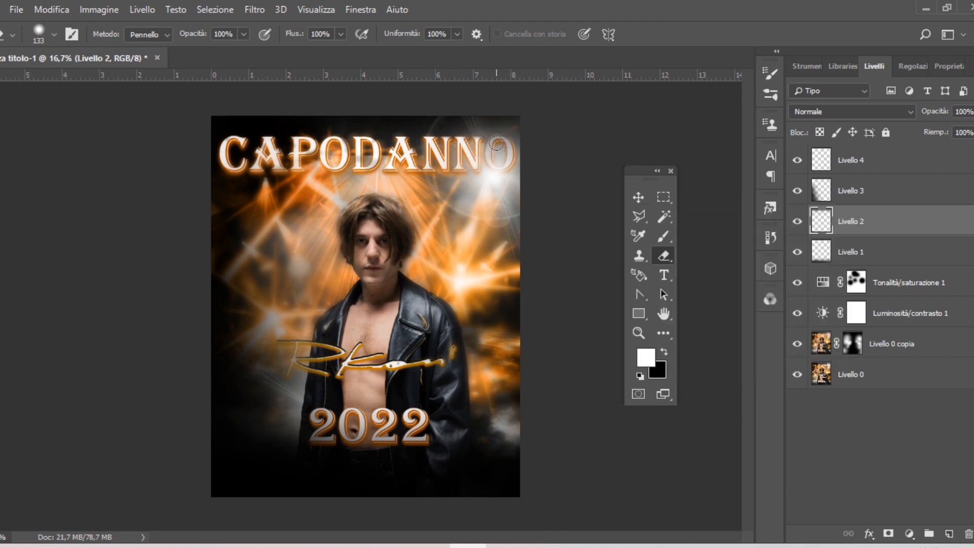
left_click_drag(495, 149, 513, 154)
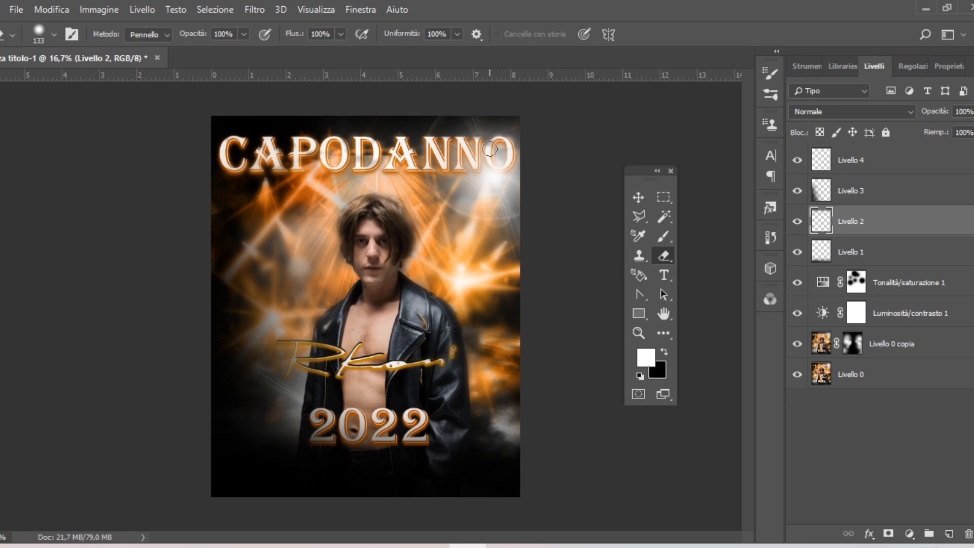
key("v")
left_click(663, 333)
left_click(758, 412)
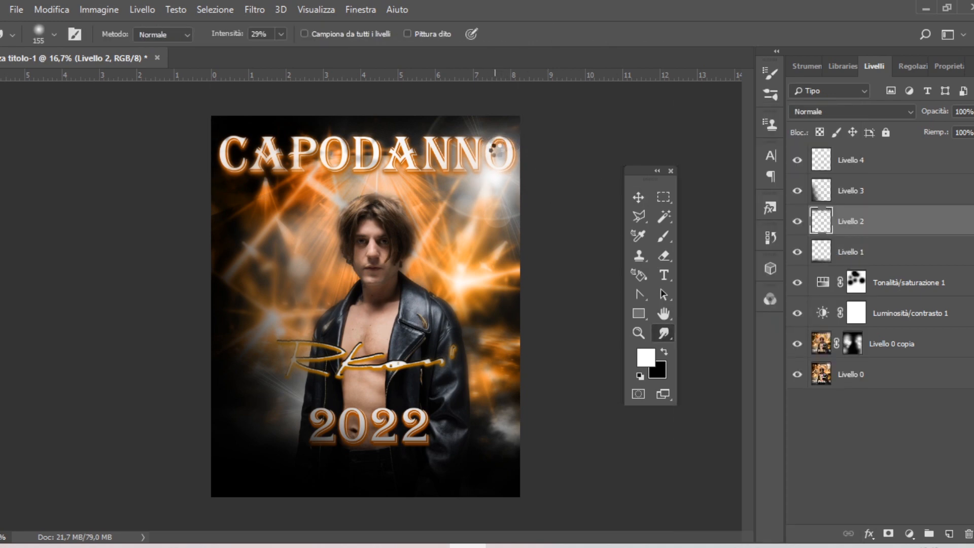
left_click(664, 236)
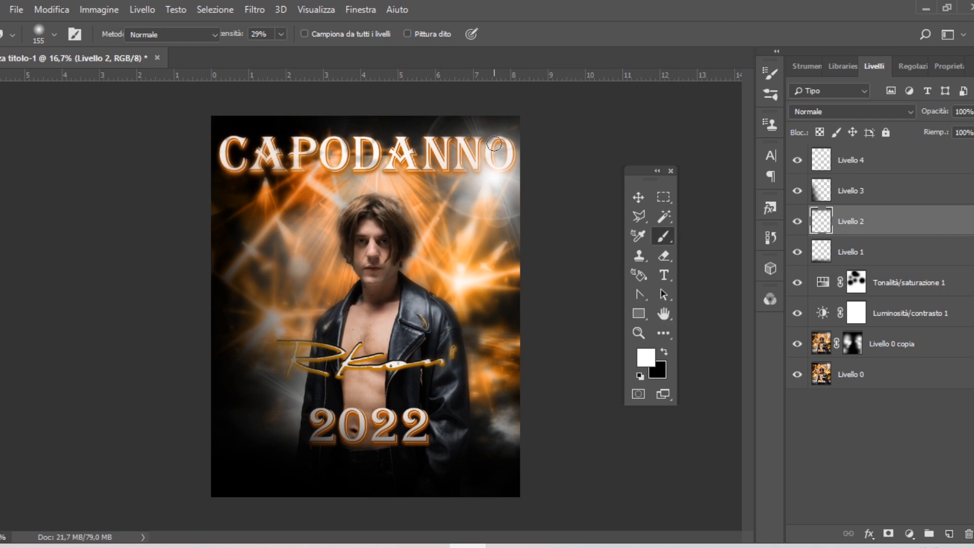
left_click(662, 257)
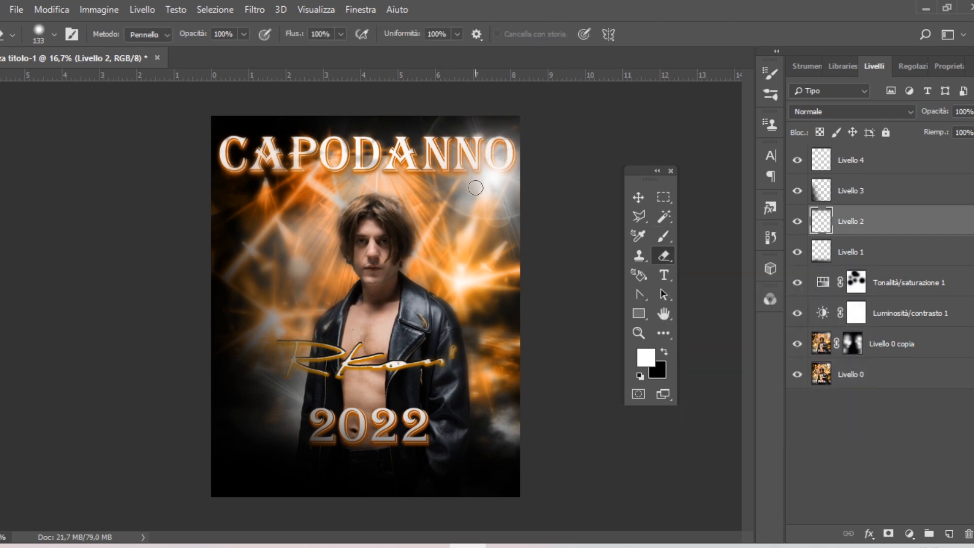
key("m")
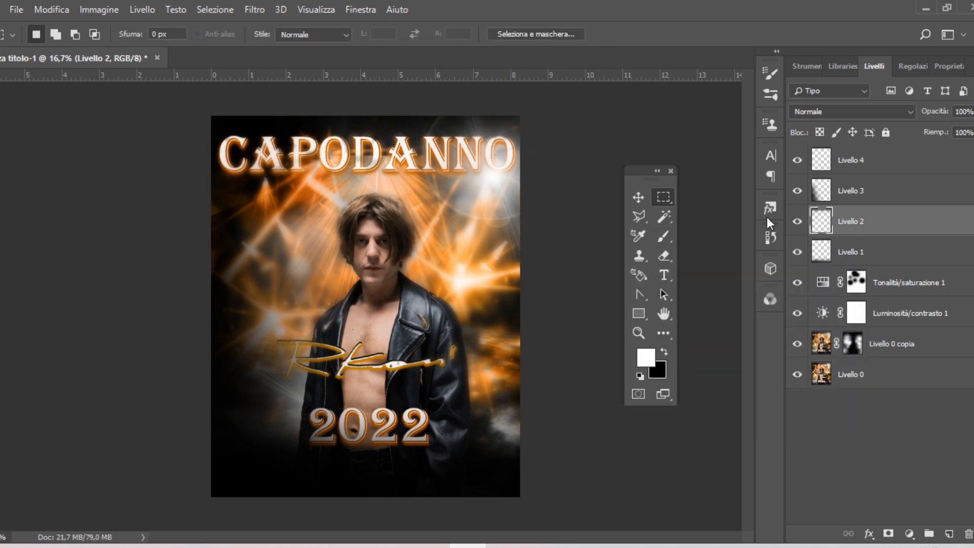
- Add an empty layer above Livello 2 and a Hue/Saturation adjustment above it, shifting the hue toward red
left_click(949, 534)
left_click(913, 66)
left_click(837, 122)
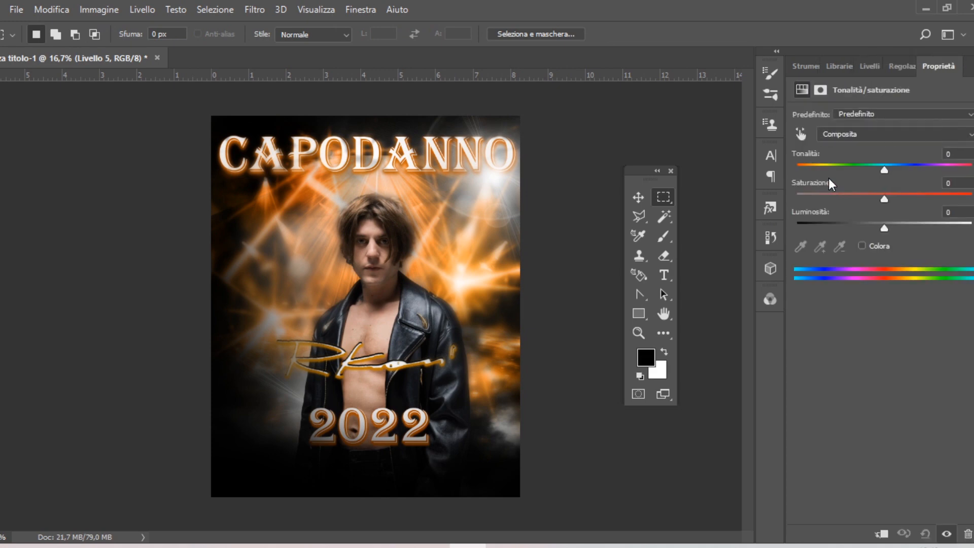
left_click_drag(884, 169, 869, 170)
left_click(870, 66)
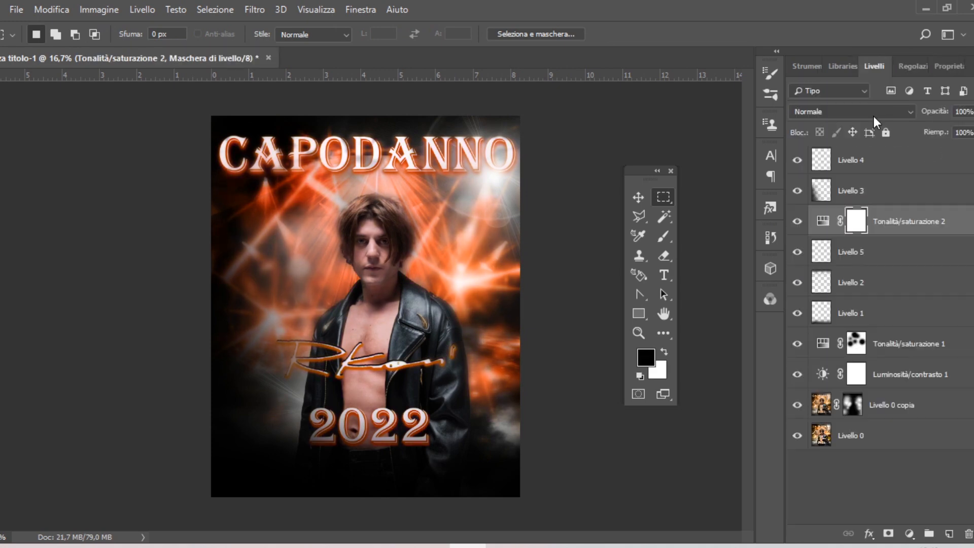
- Invert the new adjustment's mask and paint the red tint into the lower background with a soft white 1628 px brush
key("ctrl+i")
key("b")
right_click(663, 244)
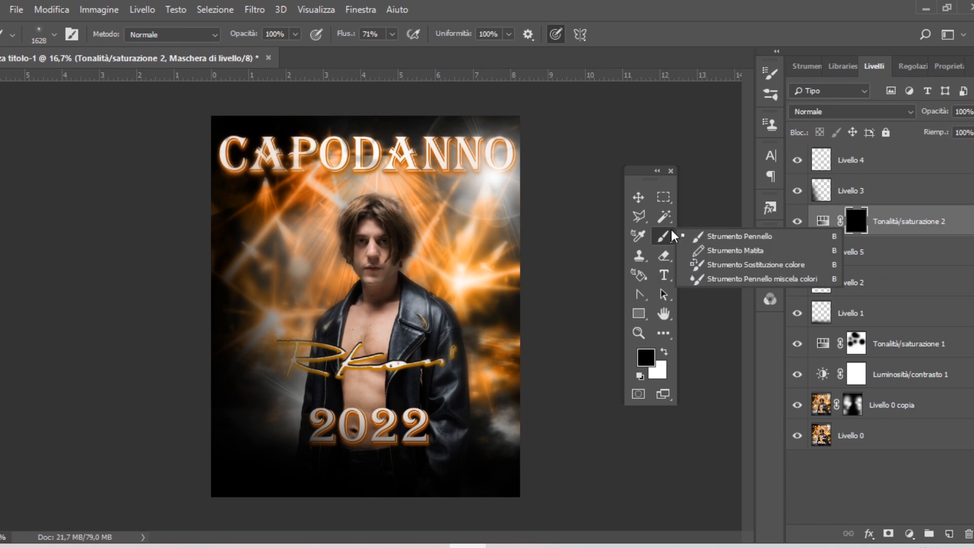
right_click(428, 322)
left_click(513, 451)
left_click(301, 419)
left_click(664, 352)
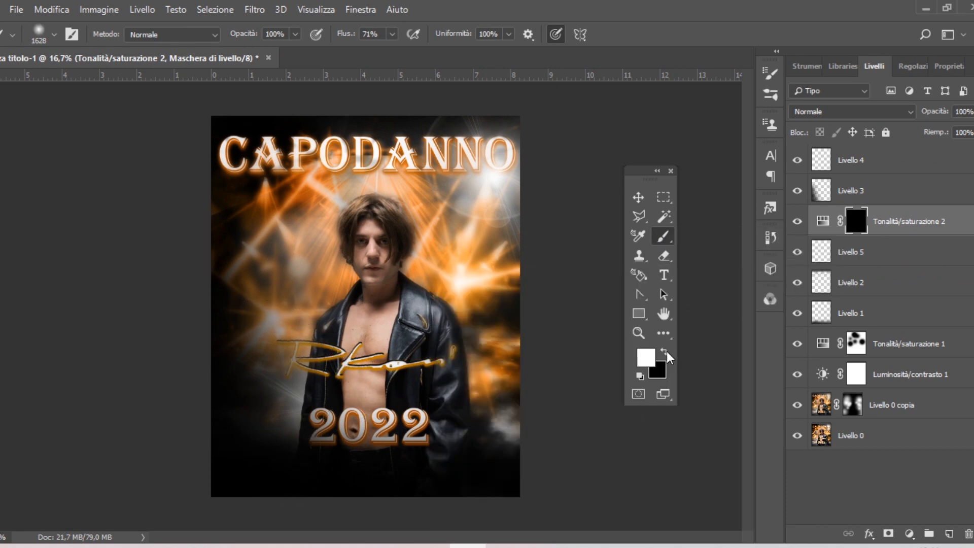
left_click(495, 390)
mouse_move(309, 405)
left_mouse_down()
mouse_move(246, 382)
mouse_move(332, 328)
mouse_move(284, 393)
mouse_move(243, 381)
mouse_move(377, 432)
mouse_move(354, 485)
mouse_move(381, 490)
left_mouse_up()
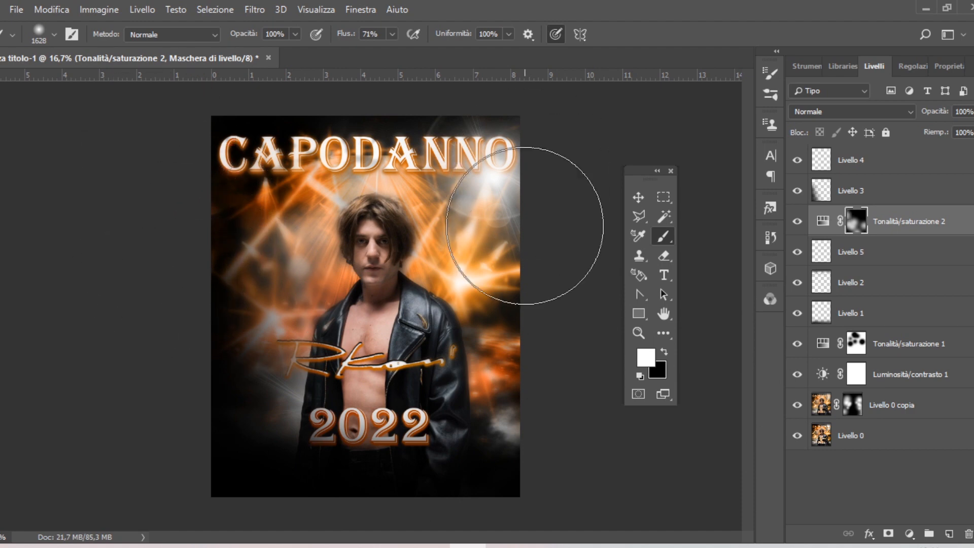
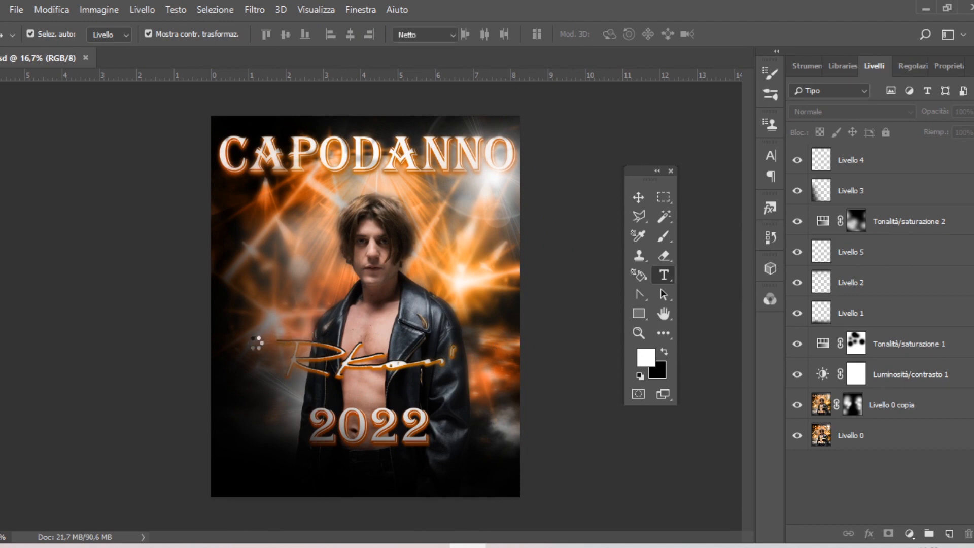
- Add the white text CABIRIA CLUB in Algerian, reduce it to fit the poster's width and position it below 2022
left_click_drag(233, 452, 666, 473)
type("CABIRIA CLUB")
left_click_drag(575, 472, 209, 472)
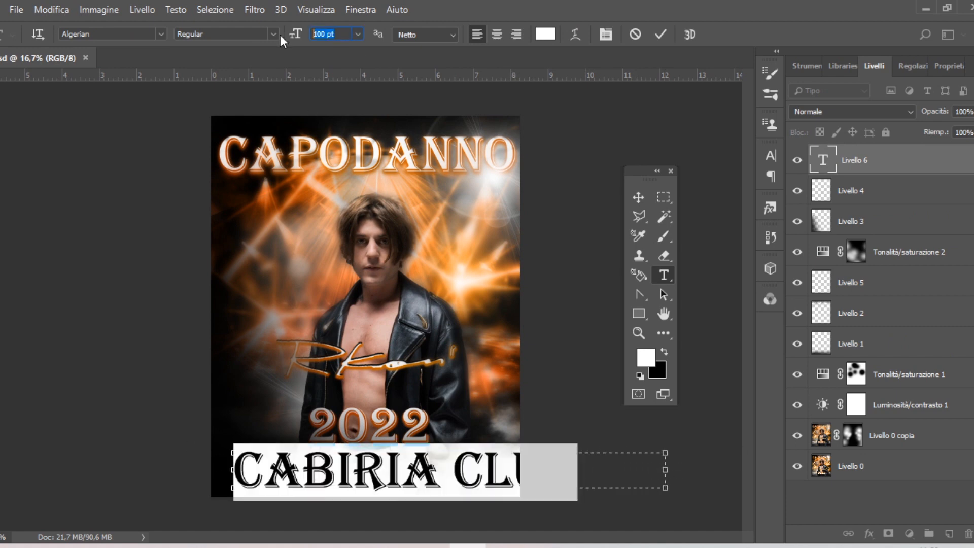
left_click(638, 197)
left_click_drag(495, 465, 485, 465)
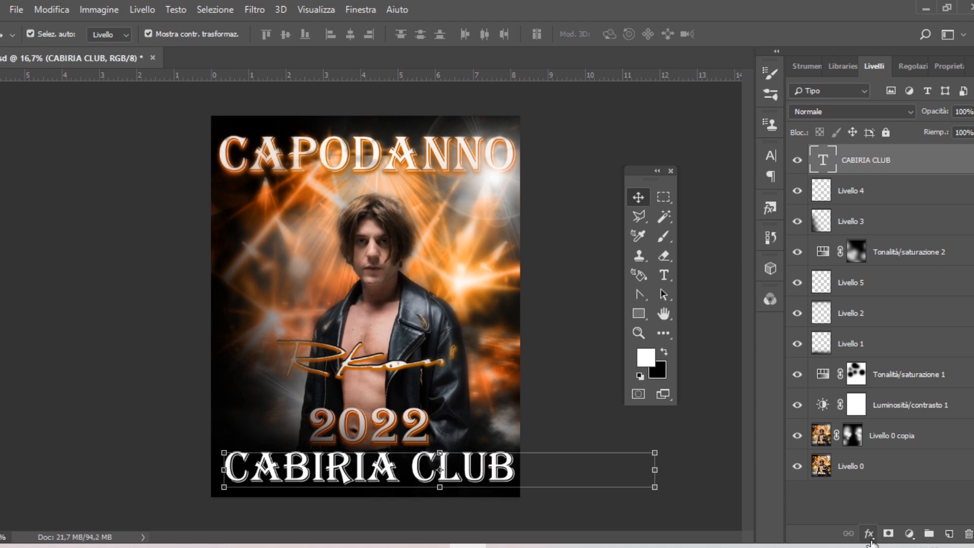
- Add a drop shadow to the CABIRIA CLUB text and try a dark red shadow colour
left_click(874, 395)
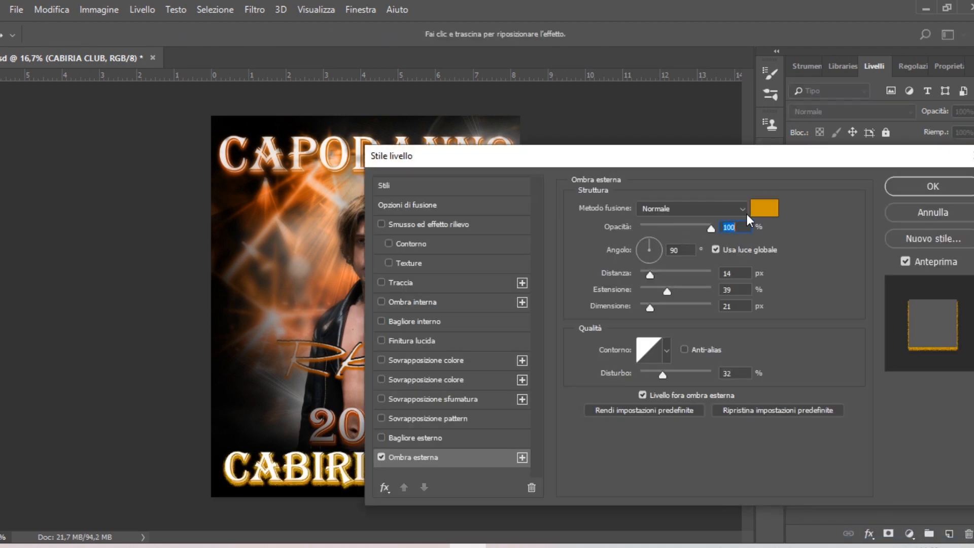
left_click(756, 210)
left_click(624, 419)
left_click_drag(624, 418, 562, 378)
left_click(871, 224)
left_click_drag(633, 160, 762, 157)
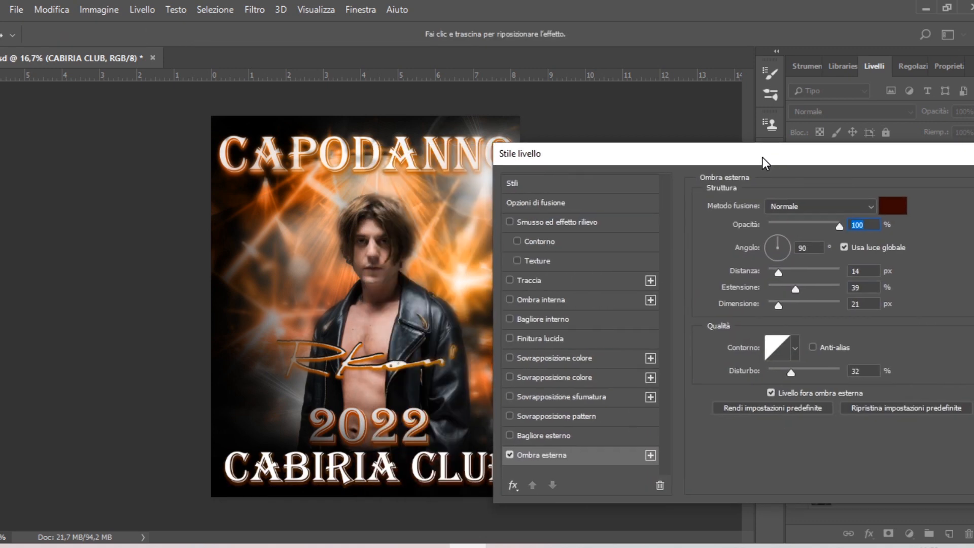
- Set the text's drop shadow to 0% noise, 59 px size and an orange colour, and apply the layer style
left_click_drag(787, 371, 769, 373)
left_click_drag(778, 305, 789, 306)
left_click(896, 208)
left_click_drag(580, 265, 574, 277)
left_click(871, 218)
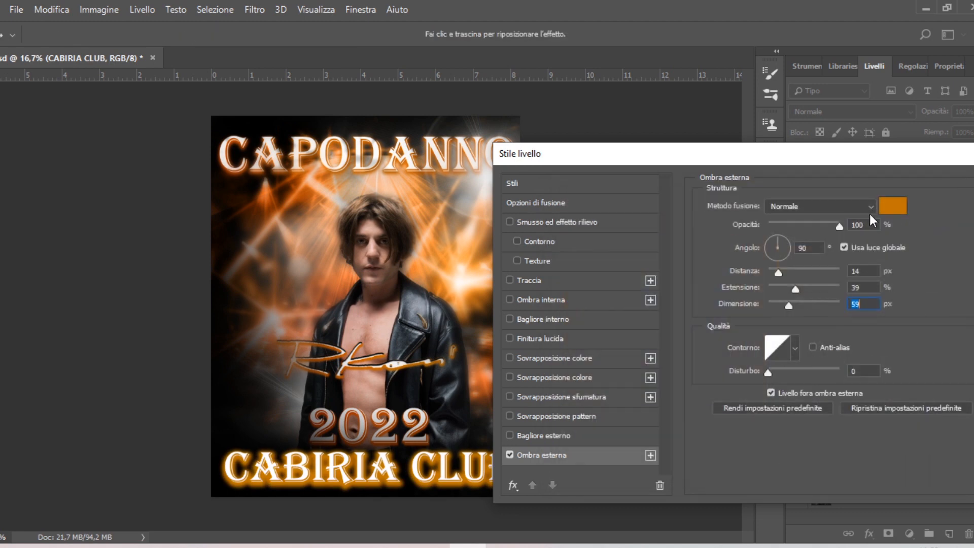
left_click_drag(843, 155, 744, 193)
left_click(957, 220)
- Reorder the layers so CABIRIA CLUB lies beneath the Tonalità/saturazione 2 adjustment and above the Livello 3 shadow
left_click_drag(934, 156, 891, 301)
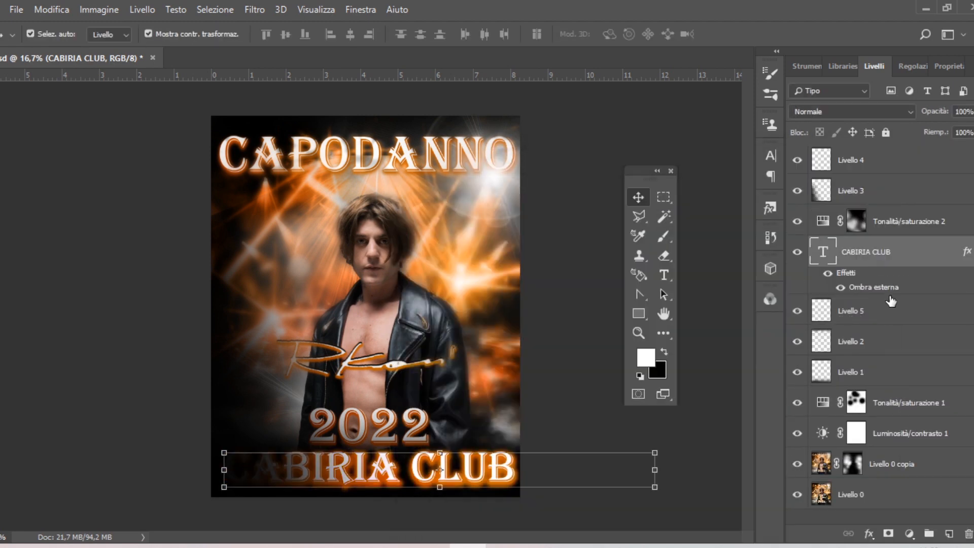
left_click_drag(873, 257, 851, 303)
left_click(859, 223)
key("b")
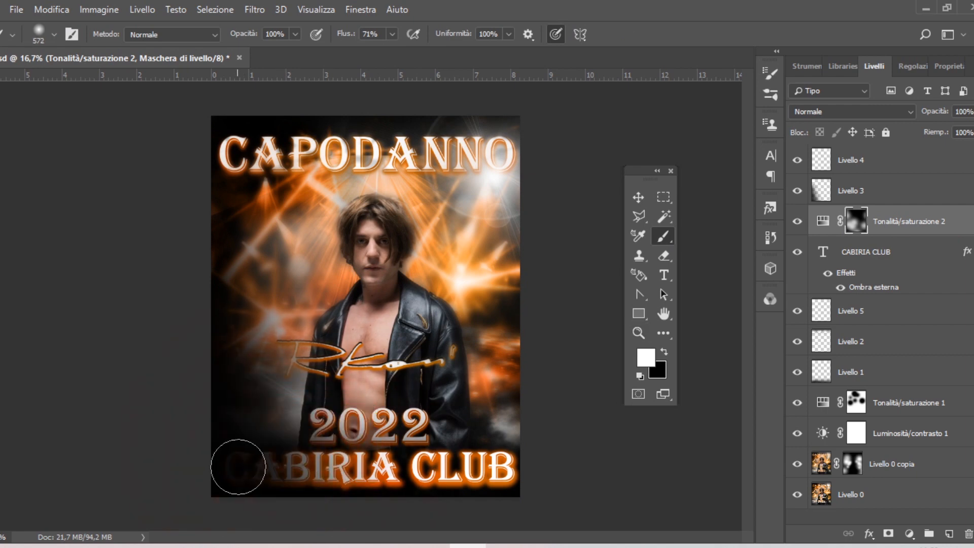
left_click(823, 193)
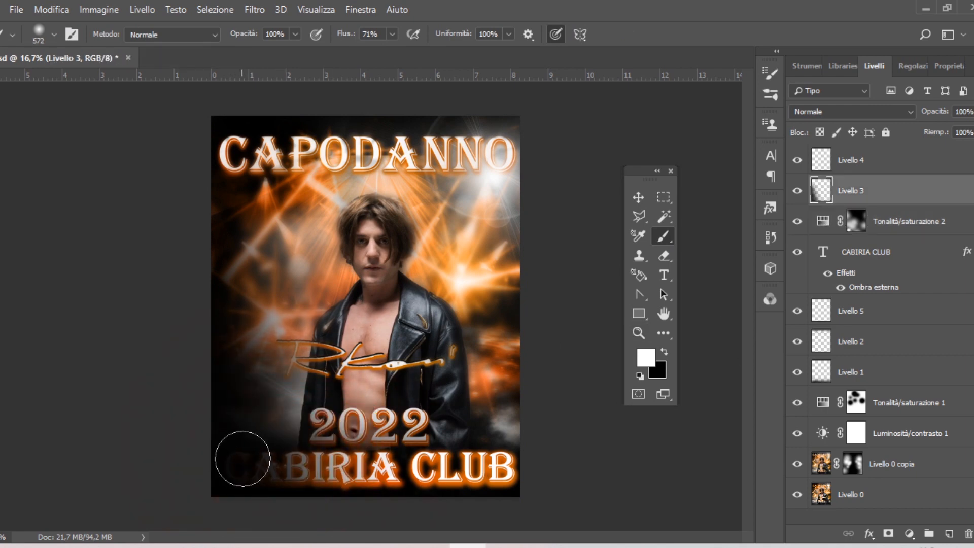
left_click(238, 459)
mouse_move(853, 190)
left_mouse_down()
mouse_move(840, 224)
mouse_move(853, 292)
left_mouse_up()
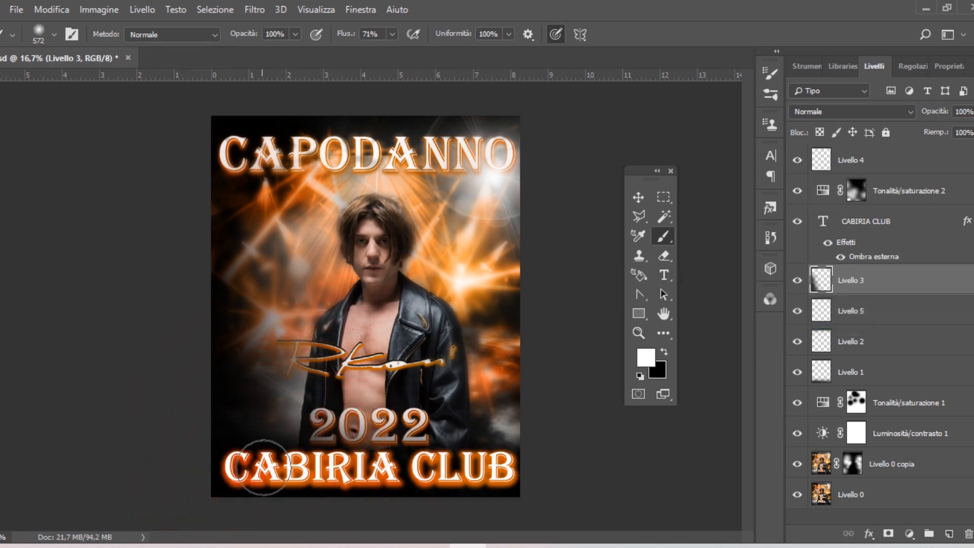
- Target the Tonalità/saturazione 2 layer mask with the Brush and set the brush smoothing to 22%
left_click(856, 190)
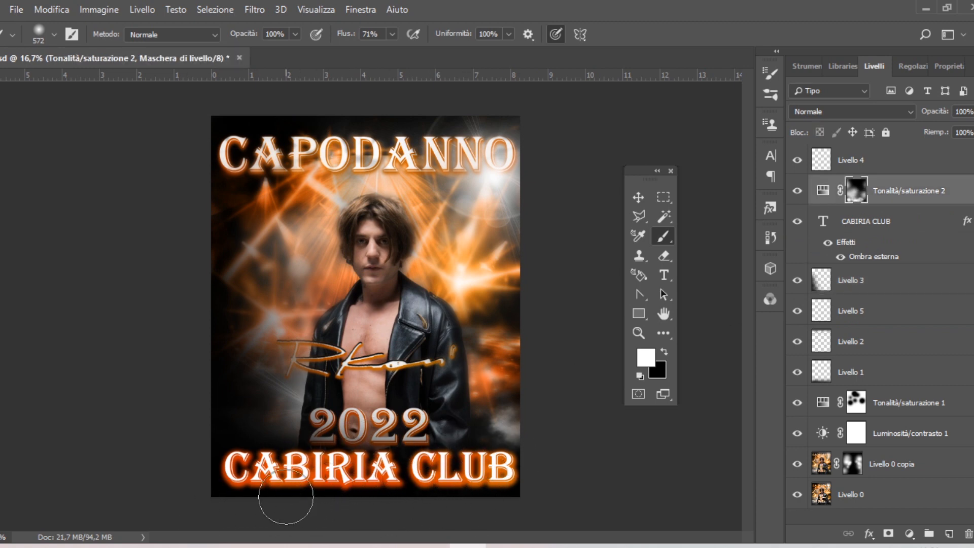
key("x")
left_click(509, 34)
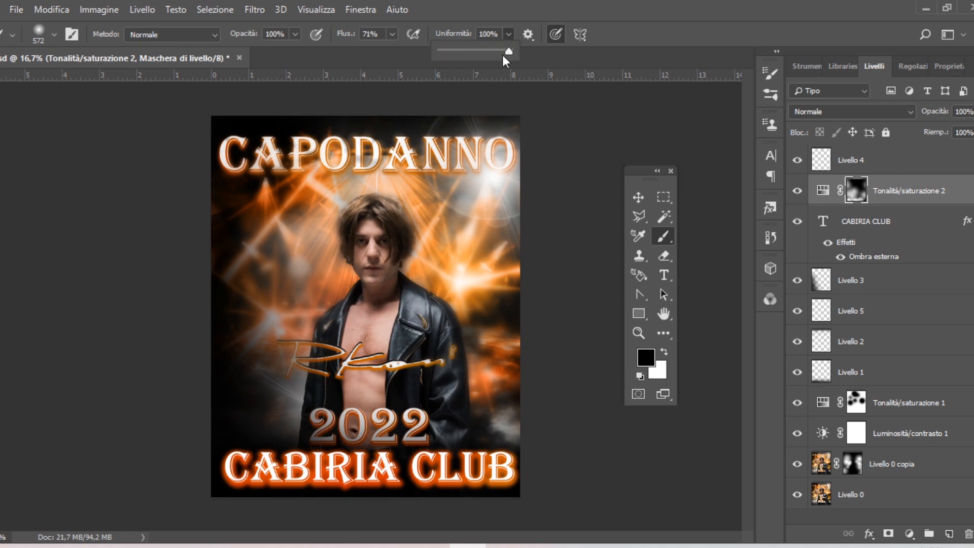
left_click_drag(491, 57, 453, 51)
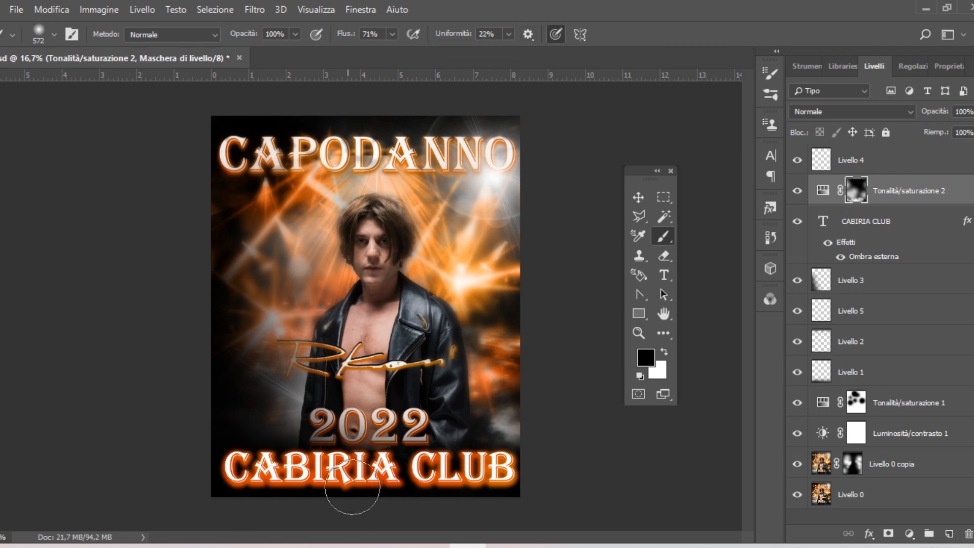
key("x")
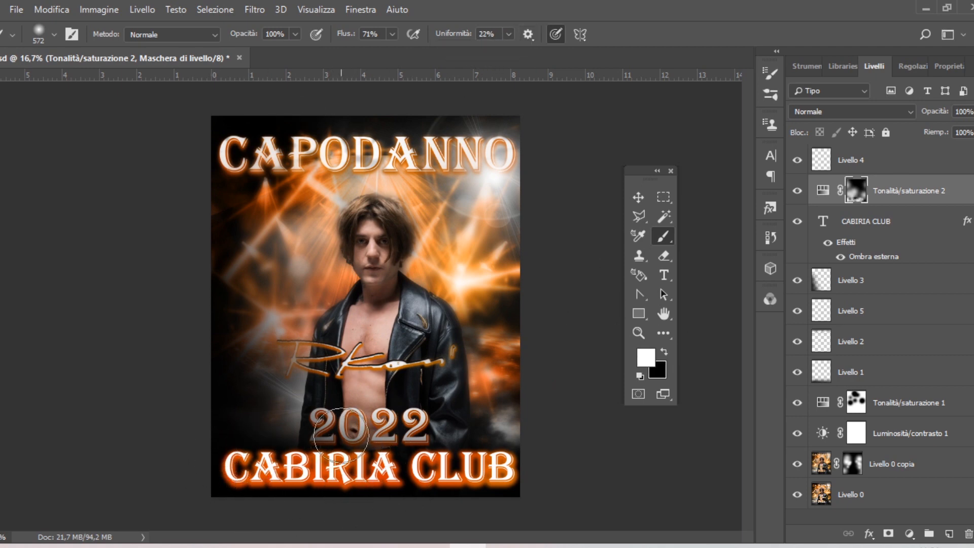
key("v")
left_click(565, 210)
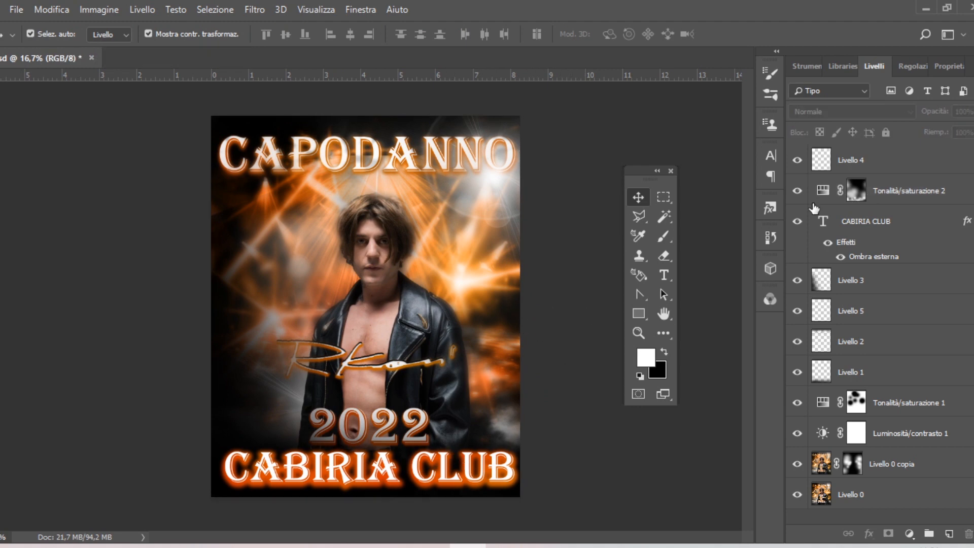
- Try Scurisci and Scherma lineare (Aggiungi) on the CABIRIA CLUB text, then set its blend mode to Colore scherma
left_click(835, 307)
left_click(797, 311)
left_click(797, 312)
left_click(958, 222)
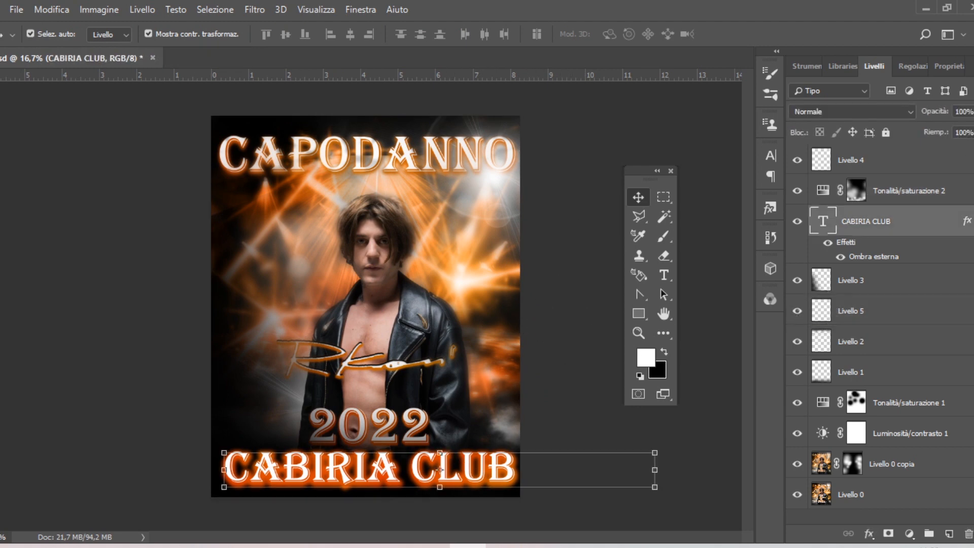
left_click(852, 111)
left_click(826, 162)
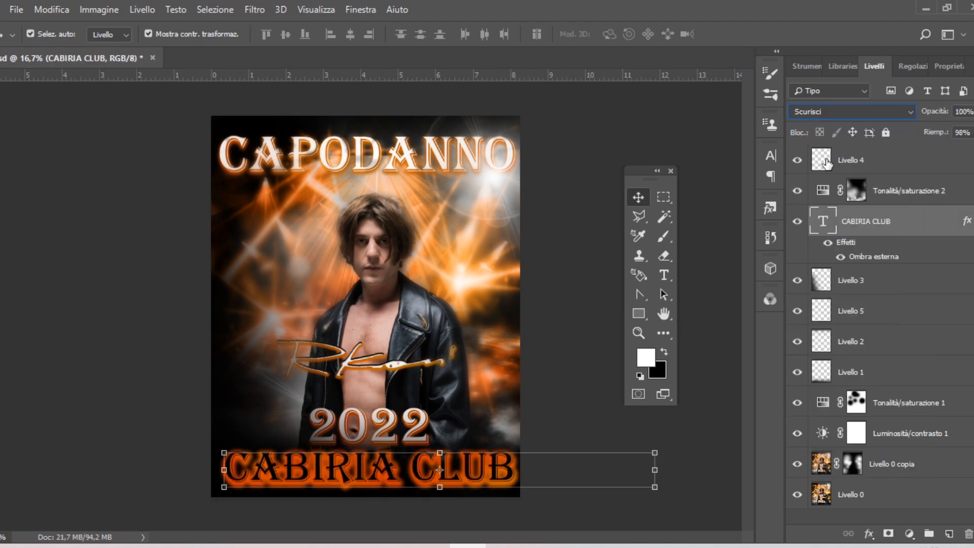
key("Down")
key("Down")
key("Down")
key("Down")
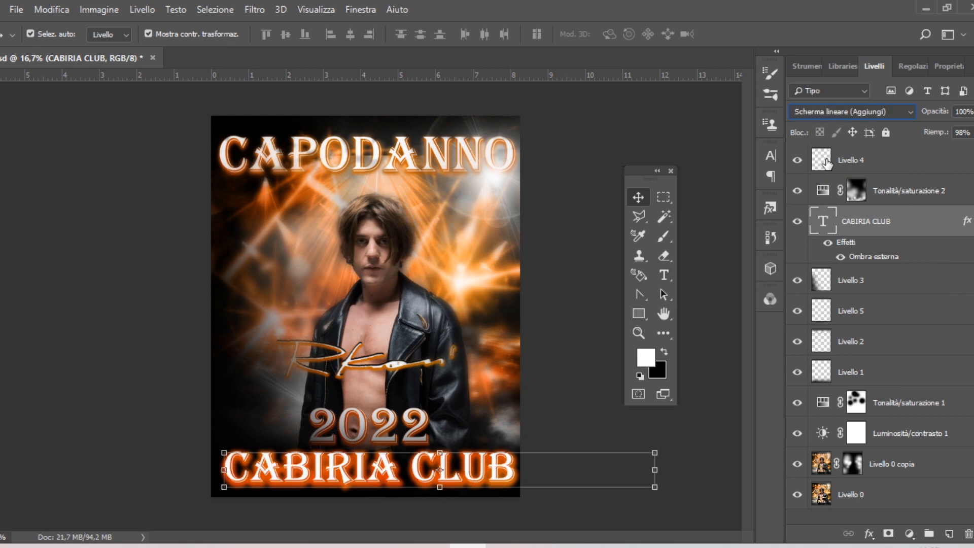
key("Up")
left_click(625, 148)
left_click(393, 422)
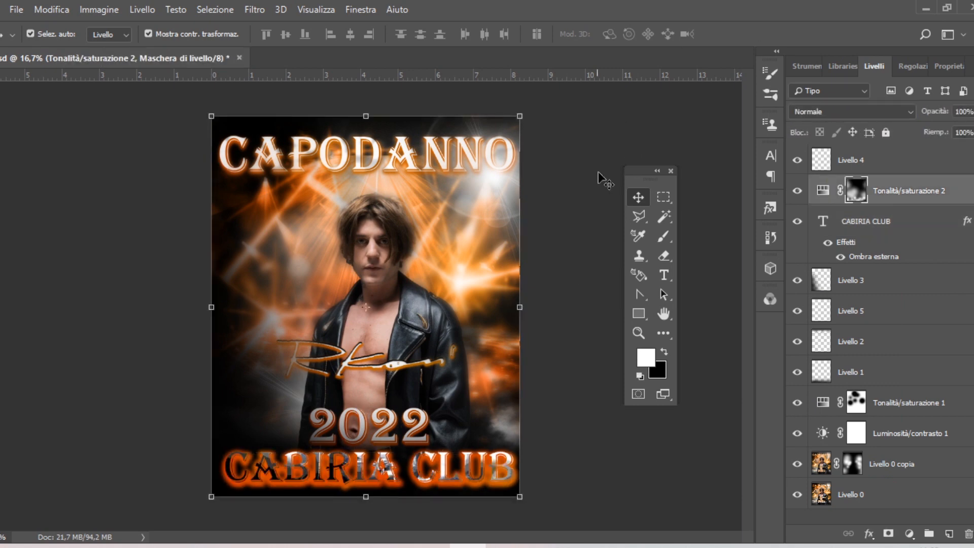
left_click(591, 151)
left_click(462, 465)
left_click(472, 472)
- Duplicate the CABIRIA CLUB text layer
right_click(868, 221)
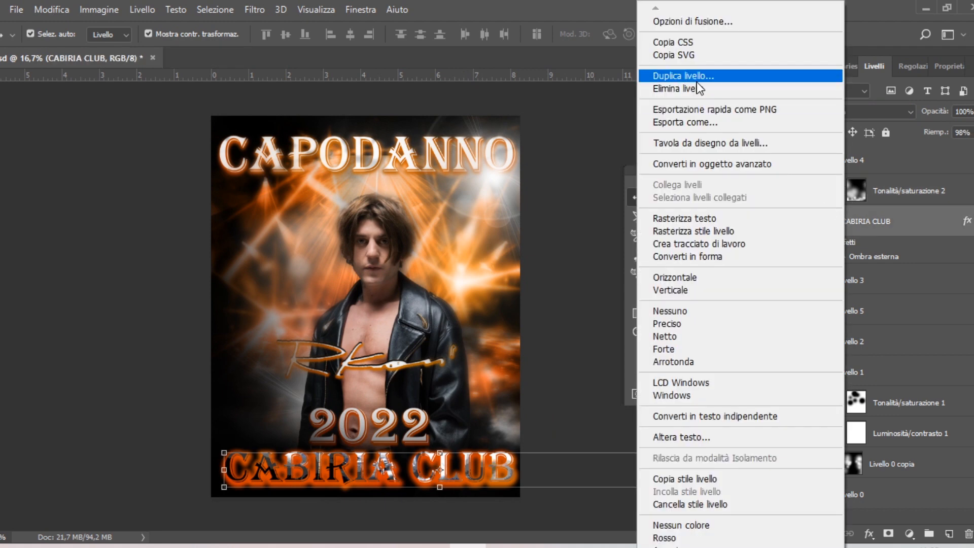
left_click(696, 71)
left_click(619, 141)
- Hide the CABIRIA CLUB copia layer and apply a Gaussian blur (Controllo sfocatura) as a smart filter to the original CABIRIA CLUB layer
left_click(797, 223)
left_click(866, 280)
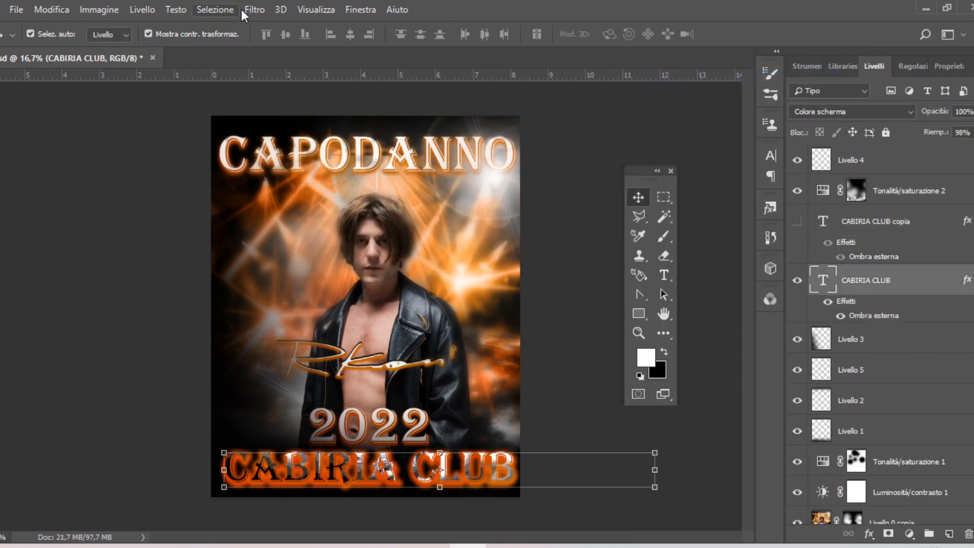
left_click(253, 10)
mouse_move(307, 265)
left_click(492, 265)
left_click(546, 223)
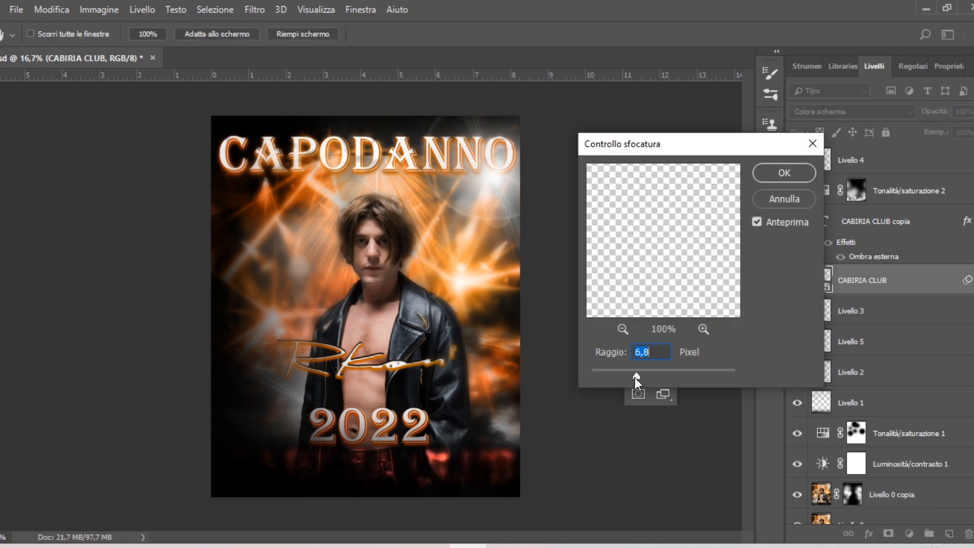
mouse_move(634, 378)
left_mouse_down()
mouse_move(616, 378)
mouse_move(626, 377)
left_mouse_up()
key("Return")
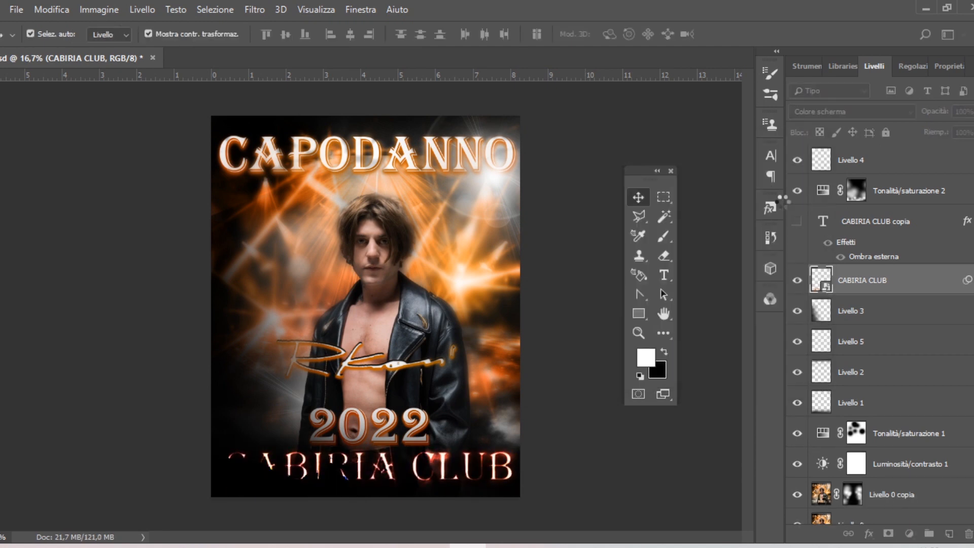
- Show the CABIRIA CLUB copia text and lower its opacity to 73% and its fill to 66%
left_click(797, 221)
left_click(850, 226)
left_click_drag(973, 133, 961, 148)
left_click(721, 167)
- Add a Luminosità/contrasto adjustment clipped to CABIRIA CLUB copia, with brightness -122 and contrast -32
left_click(913, 66)
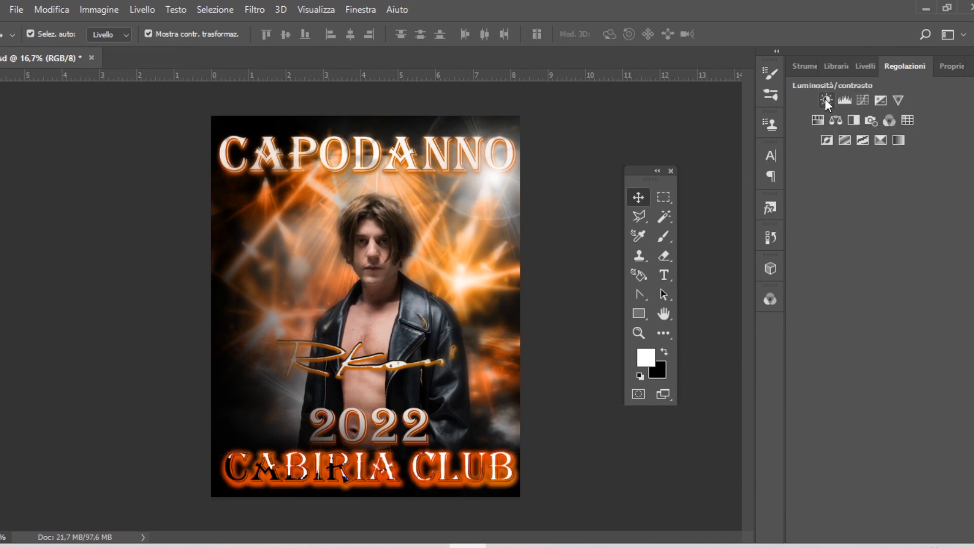
left_click(826, 100)
left_click_drag(885, 182, 827, 181)
left_click_drag(885, 153, 866, 157)
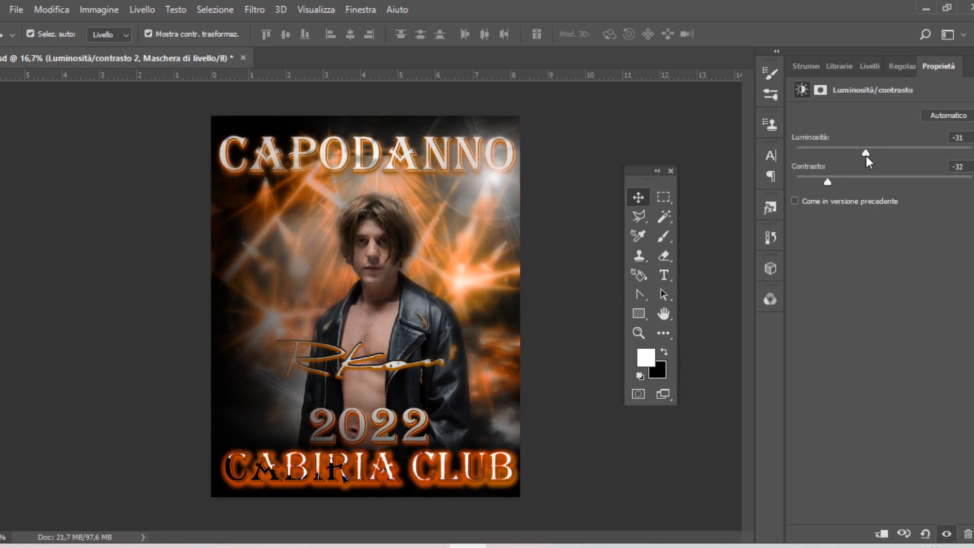
left_click(870, 66)
right_click(876, 223)
left_click(782, 268)
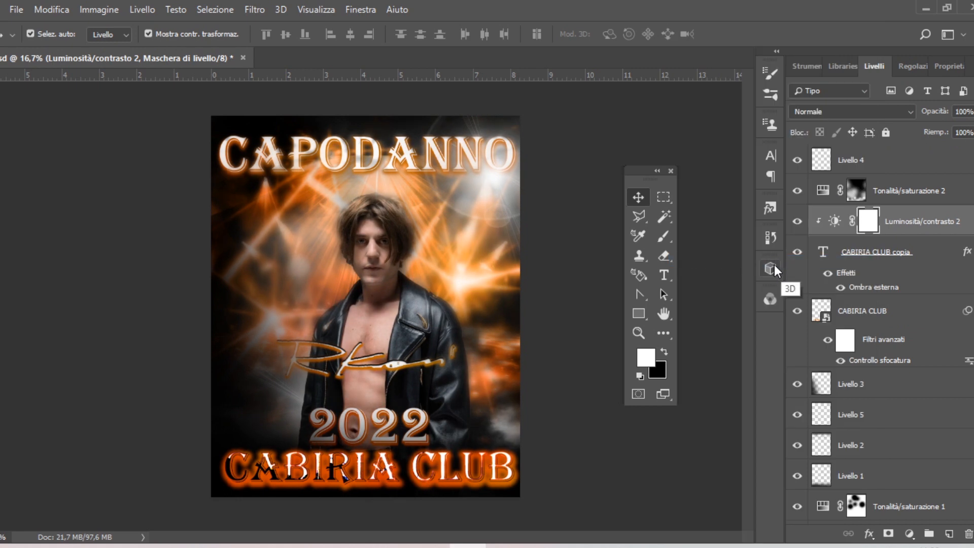
double_click(835, 222)
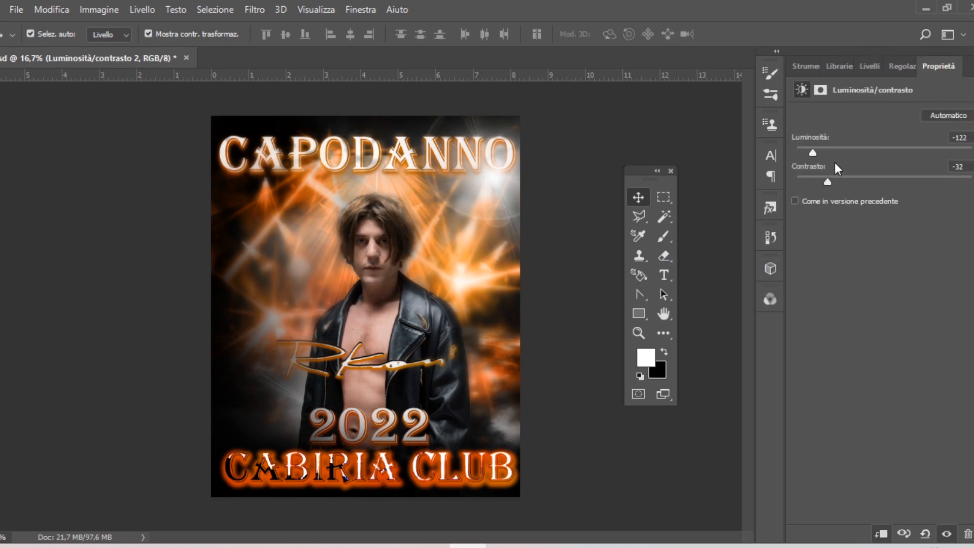
left_click(870, 67)
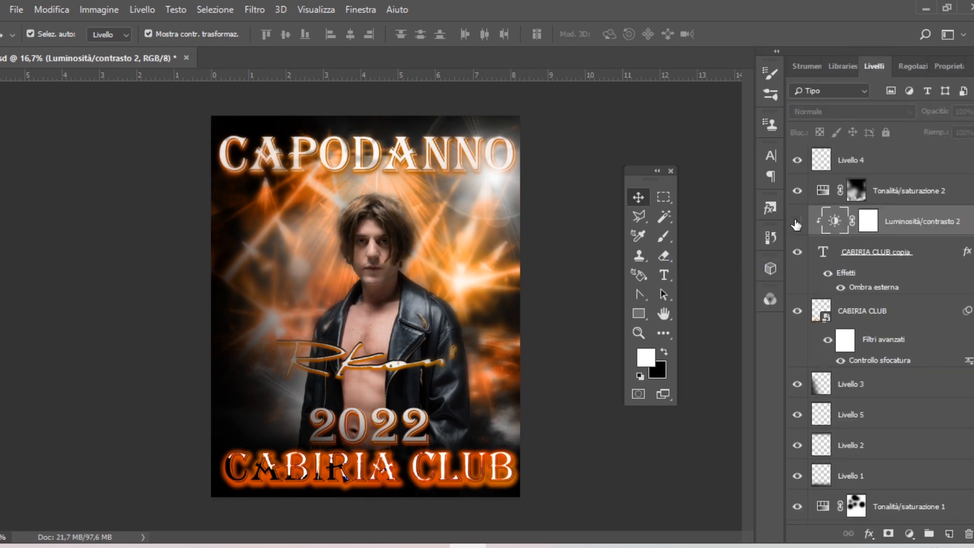
- Hide the Luminosità/contrasto 2 adjustment and move the blurred CABIRIA CLUB layer directly above CABIRIA CLUB copia
left_click(802, 253)
left_click(869, 265)
left_click_drag(870, 264, 833, 238)
left_click(806, 252)
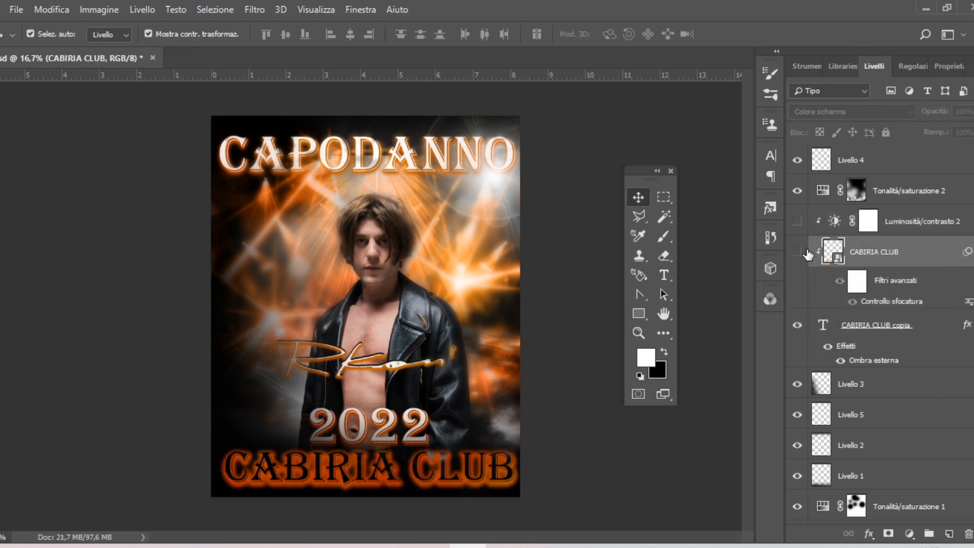
left_click(797, 252)
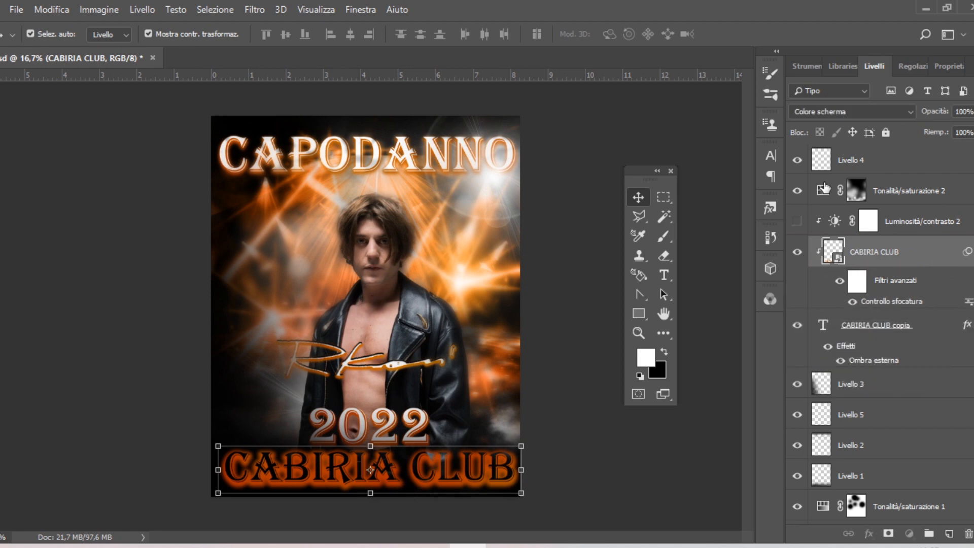
- Rasterize the blurred CABIRIA CLUB layer, try Colore brucia and set its blend mode to Saturazione
left_click(852, 111)
left_click(830, 185)
right_click(838, 231)
left_click(720, 252)
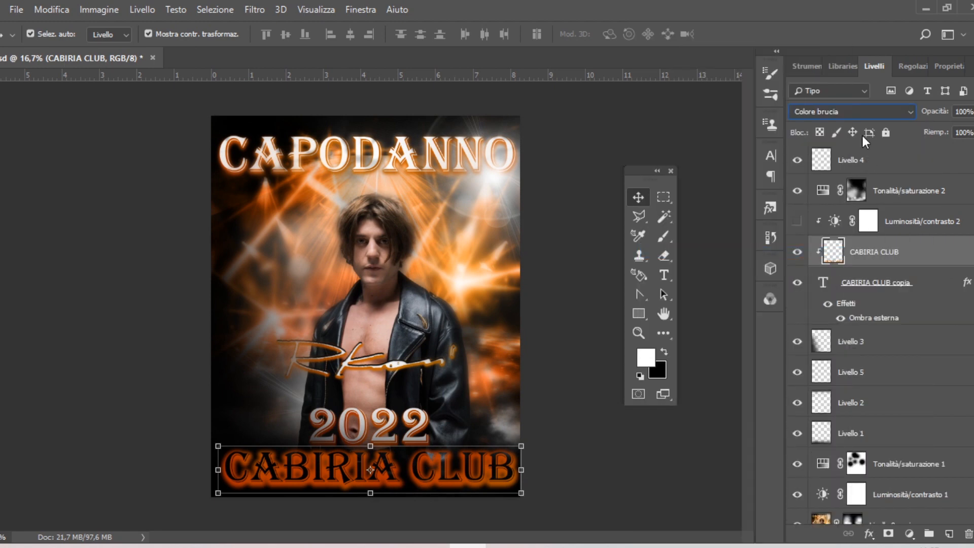
left_click(858, 111)
left_click(816, 231)
- Release the clipping mask of the blurred CABIRIA CLUB layer and move it beneath CABIRIA CLUB copia
right_click(855, 256)
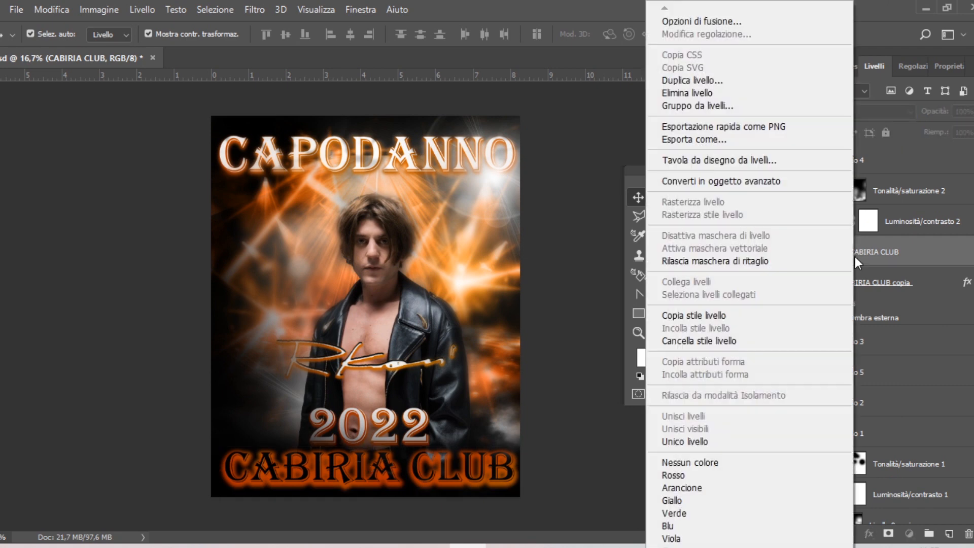
left_click(726, 261)
left_click_drag(857, 258, 878, 321)
left_click(798, 312)
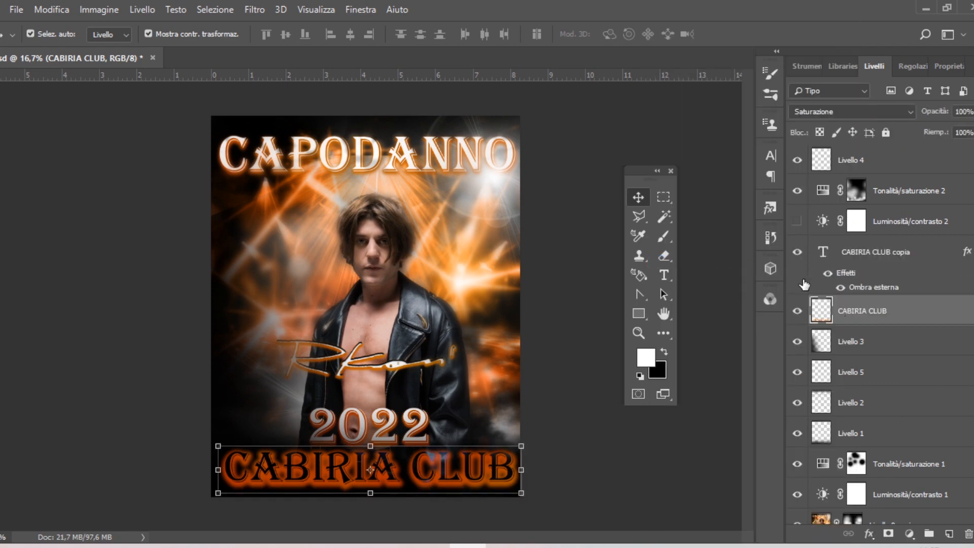
- Try a series of blend modes on the CABIRIA CLUB copia text, from Colore più chiaro through Dividi
left_click(839, 253)
left_click(832, 113)
left_click(836, 229)
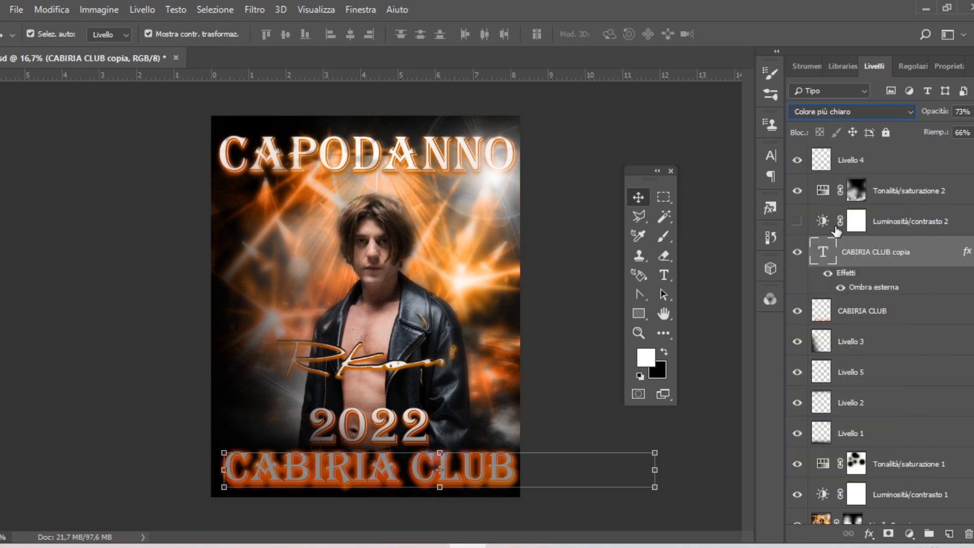
key("Down")
key("Down")
key("Down")
key("Down")
key("Down")
key("Down")
key("Down")
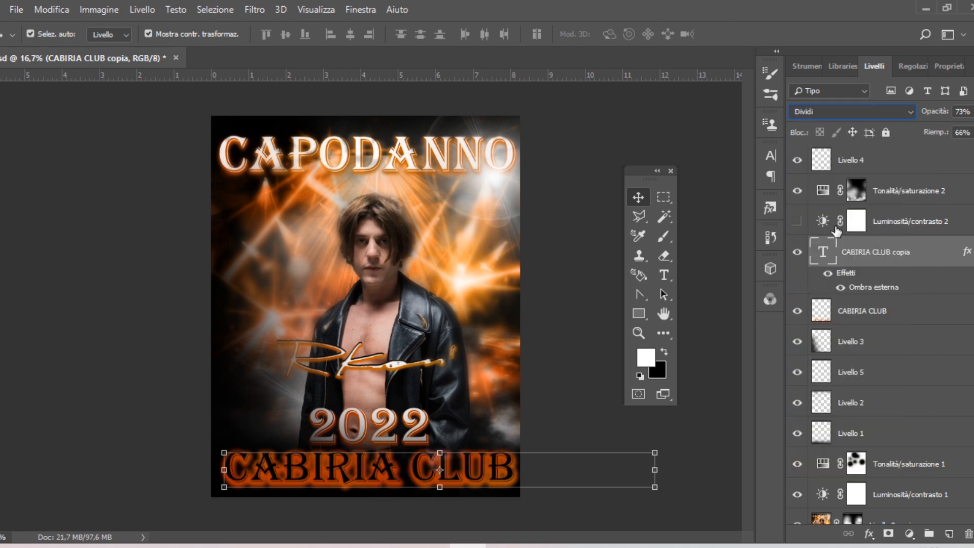
- Set CABIRIA CLUB copia's fill to 76% and try the Normale and Scurisci blend modes on it
left_click(852, 112)
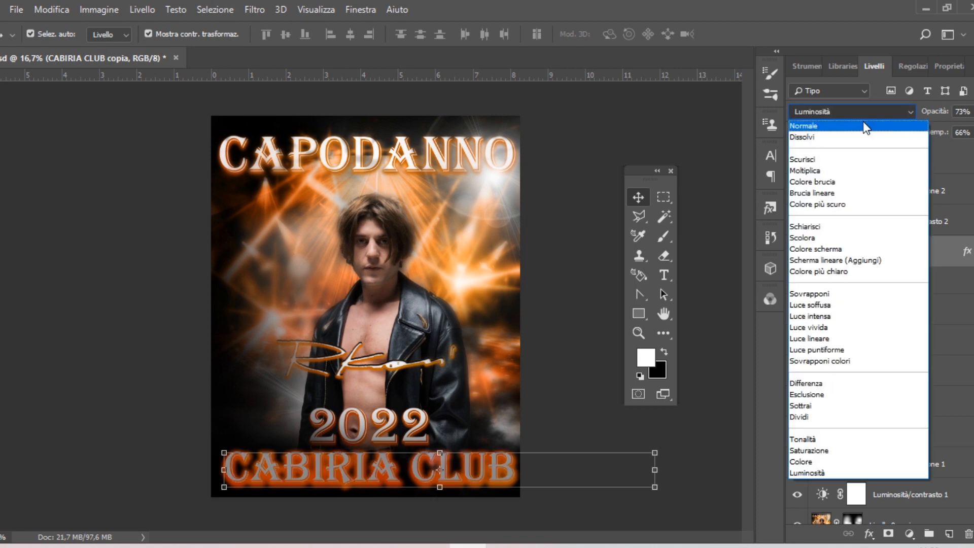
left_click(863, 121)
left_click_drag(972, 132, 956, 150)
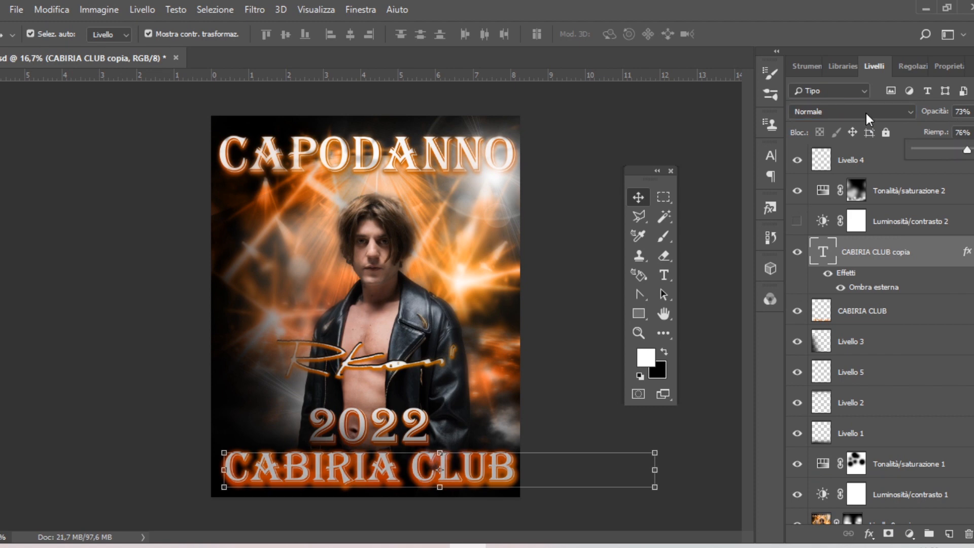
left_click(866, 112)
left_click(845, 159)
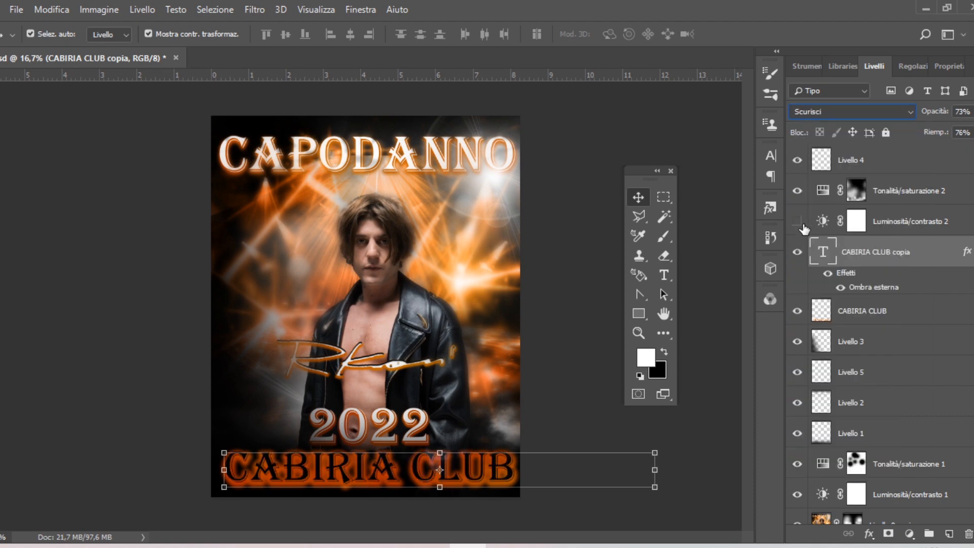
- Set the blend mode of the blurred CABIRIA CLUB layer to Scherma lineare (Aggiungi)
left_click(832, 315)
left_click(853, 111)
left_click(842, 255)
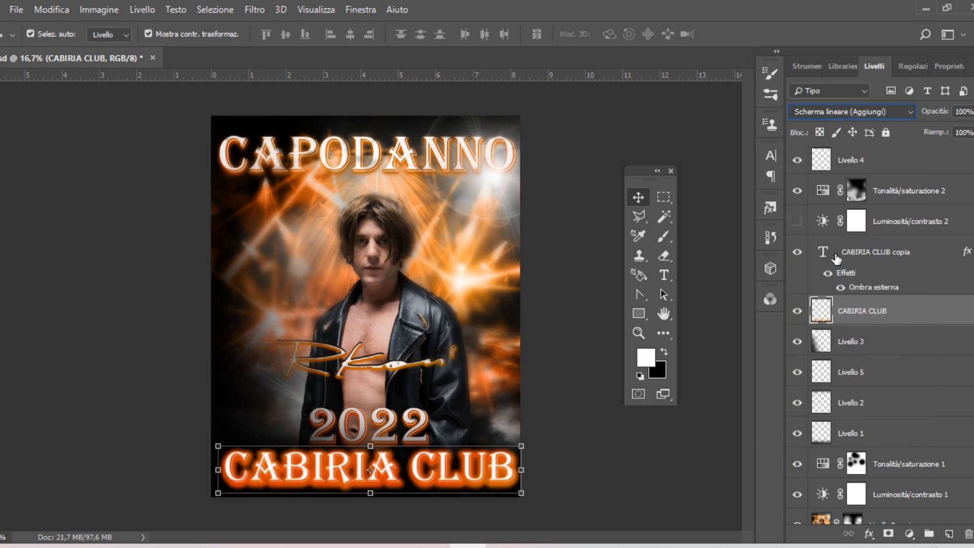
- Hide the blurred CABIRIA CLUB layer and, after trying Luce puntiforme and Tonalità, set CABIRIA CLUB copia to Luminosità
left_click(836, 256)
left_click(853, 111)
left_click(821, 234)
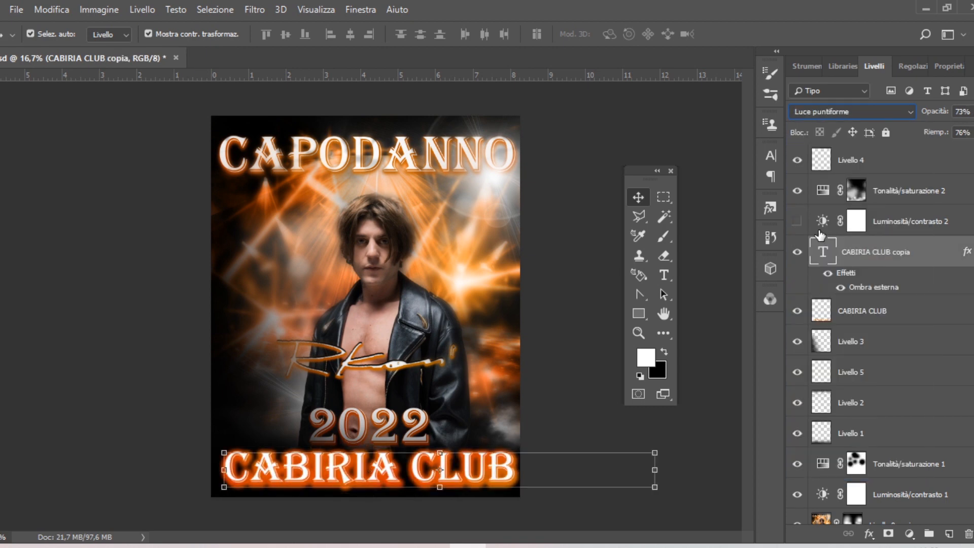
key("Down")
left_click(798, 314)
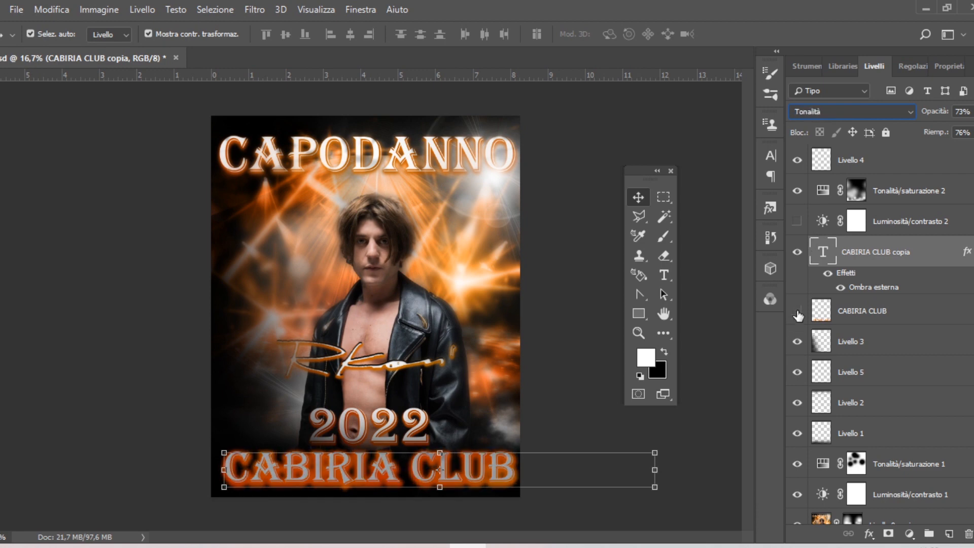
key("Down")
key("Down")
key("Down")
- Set CABIRIA CLUB copia's opacity to 80% and fill to 91%, and shift the text slightly towards the poster's left edge
left_click(971, 132)
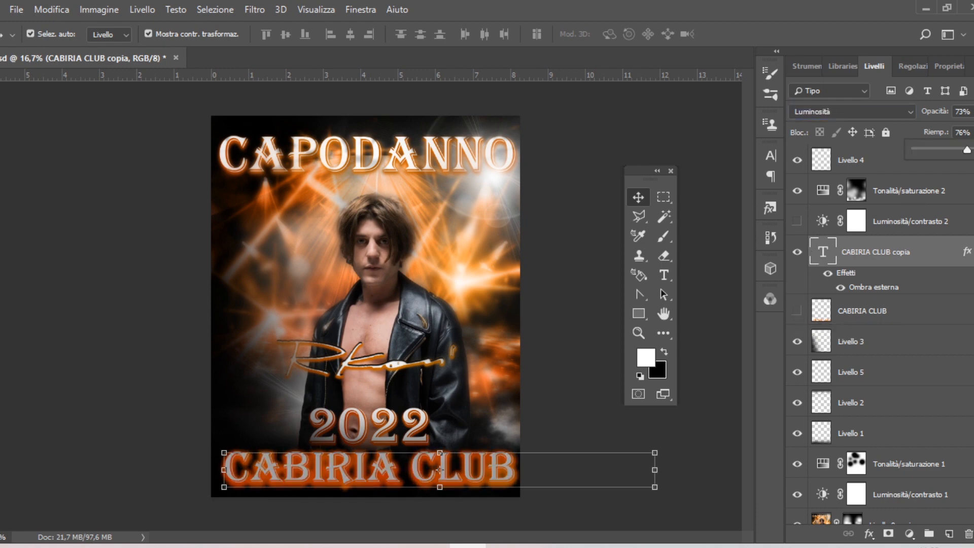
left_click(972, 112)
left_click_drag(968, 128, 970, 129)
left_click(482, 478)
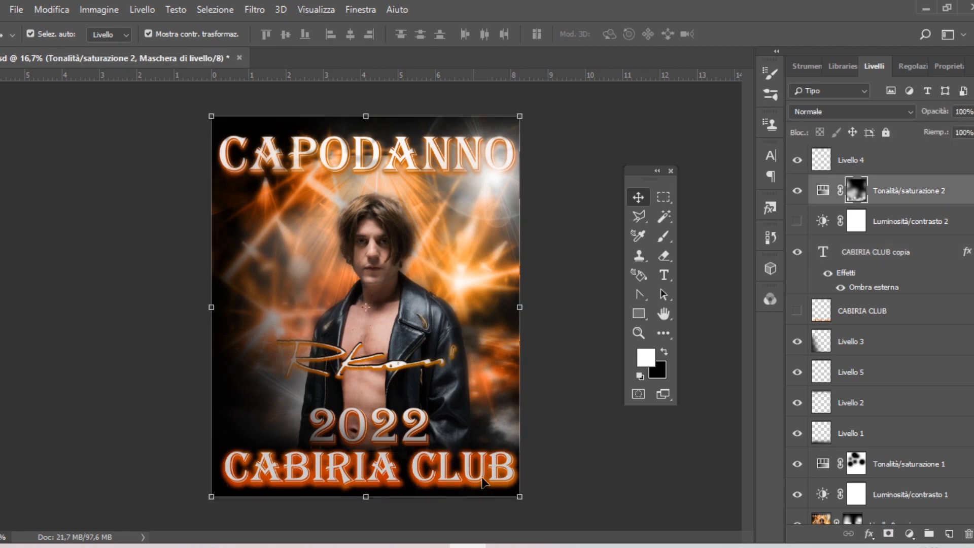
left_click(887, 253)
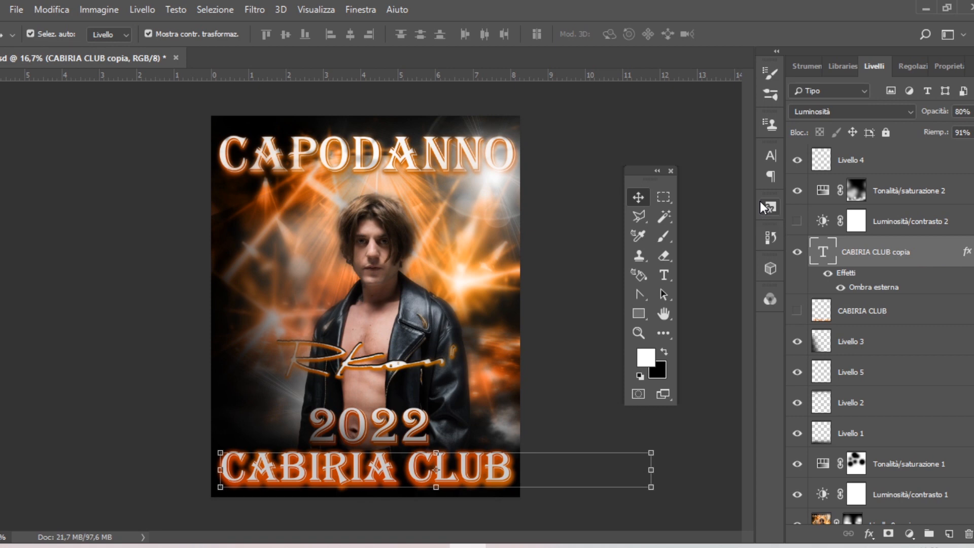
- Create a text box beside the portrait, level with the face, in 30 pt Algerian and enter LISTE
left_click(664, 275)
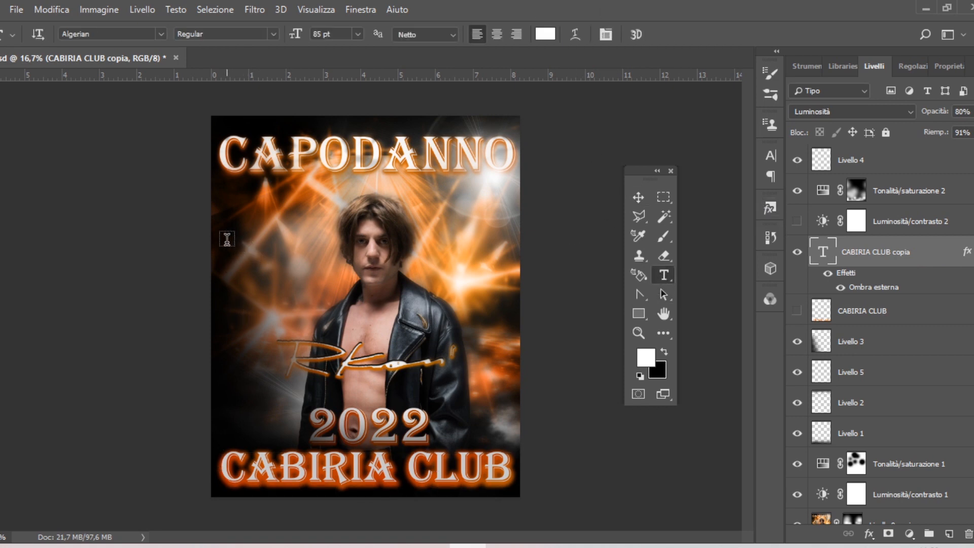
left_click_drag(227, 242, 321, 322)
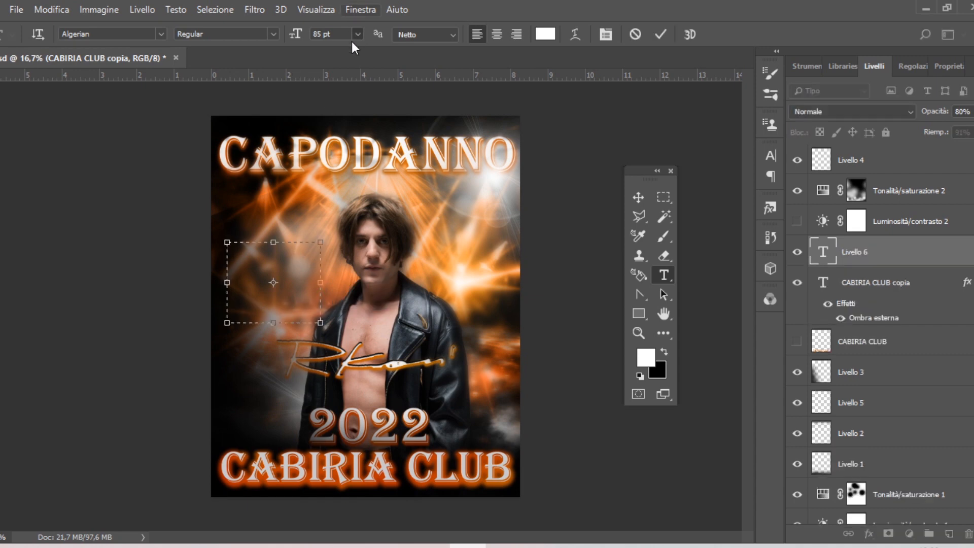
left_click(357, 34)
left_click(336, 200)
type("LISTA")
key("BackSpace")
type("E")
- Add three dashed lines below LISTE for the list names: a first name, J-PUK and RK-MIX
key("Return")
type("-")
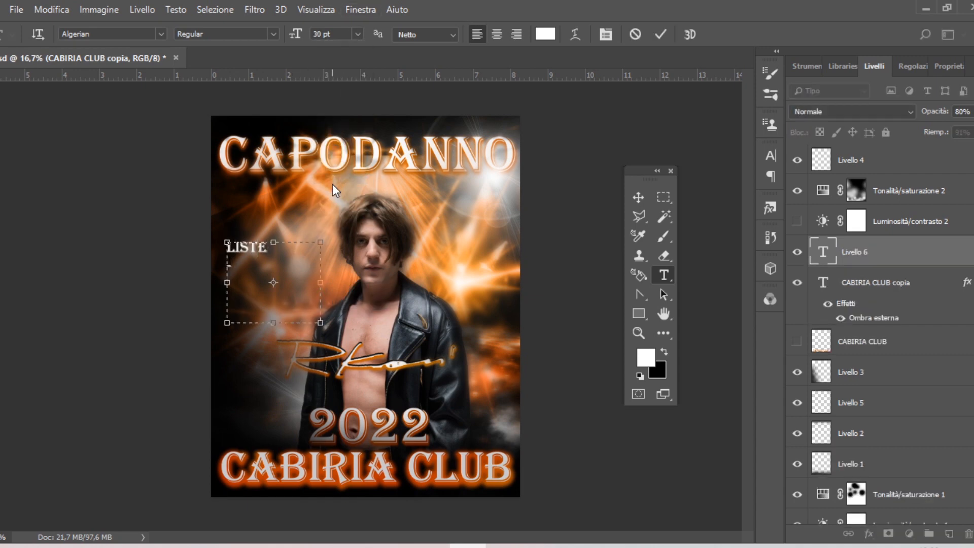
type("M ARTIN")
key("Return")
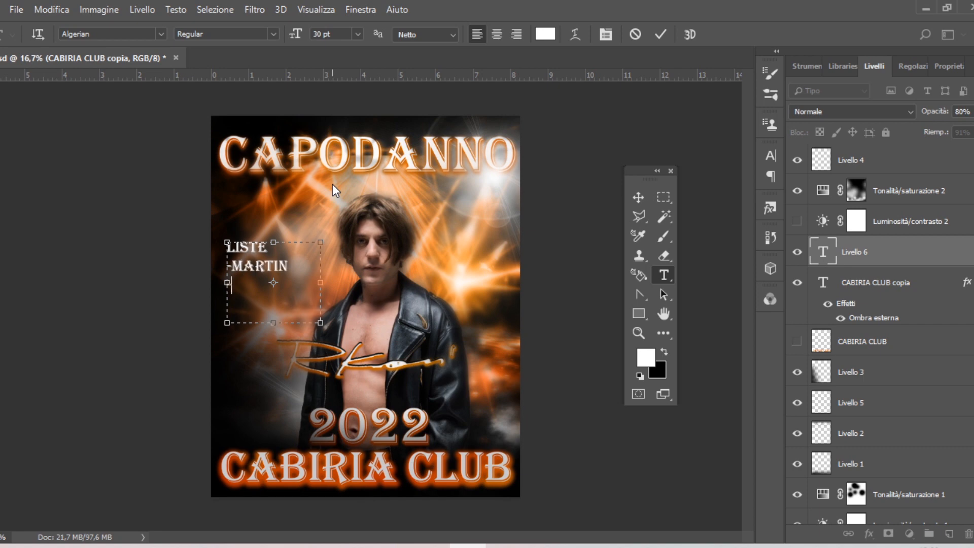
type("-J-PUK")
key("Return")
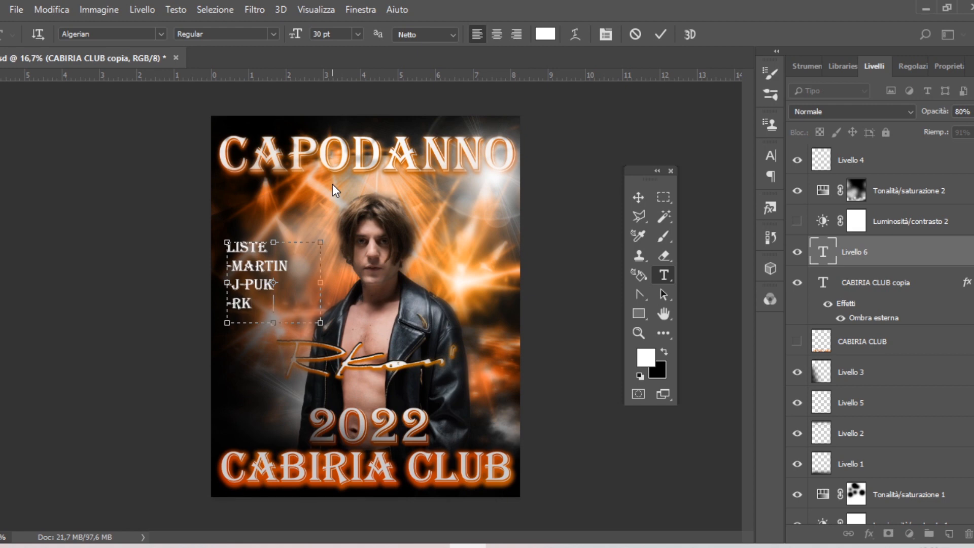
type("-MIX")
left_click(638, 197)
- Go through the blend modes on the LISTE text layer from Dissolvi to Luce soffusa and set it to Sovrapponi
left_click(857, 111)
left_click(857, 142)
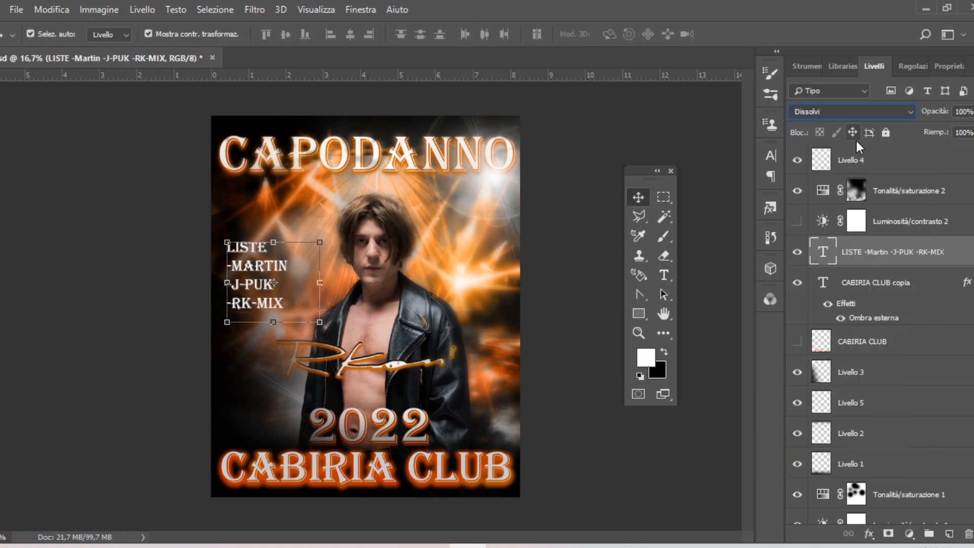
key("Down")
key("Down")
key("Down")
key("Down")
key("Down")
key("Down")
key("Down")
key("Down")
key("Down")
key("Down")
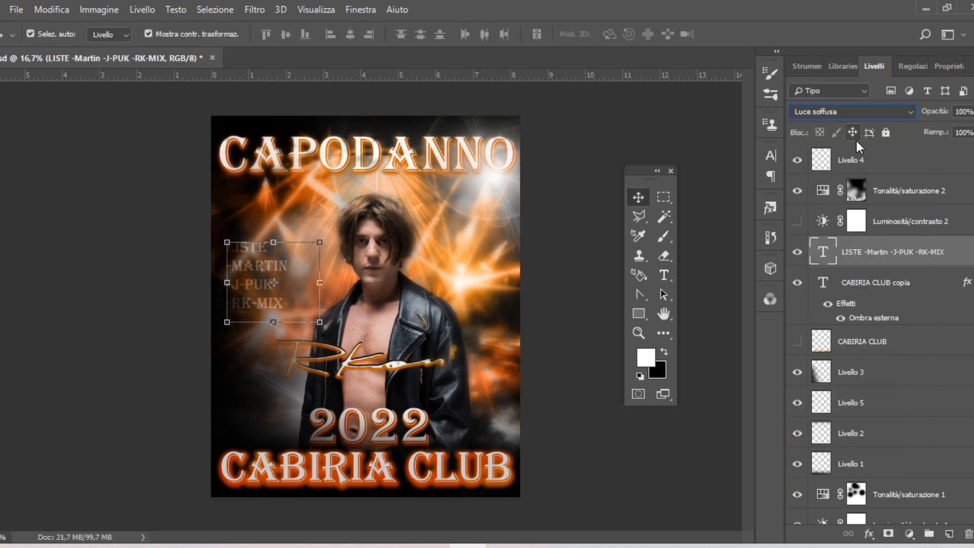
key("Down")
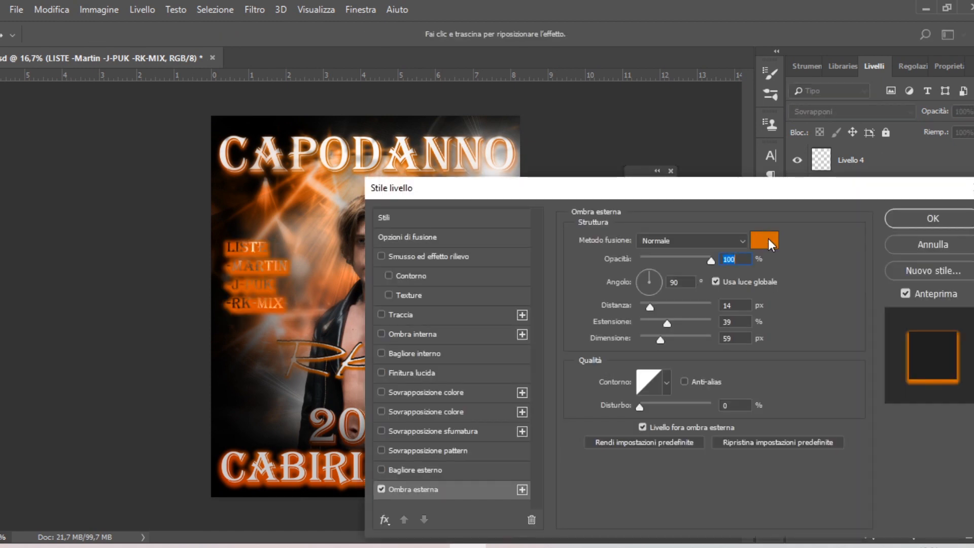
- Set the LISTE text's Ombra esterna to white with 0 px distance, 11% spread and 16 px size
left_click(766, 237)
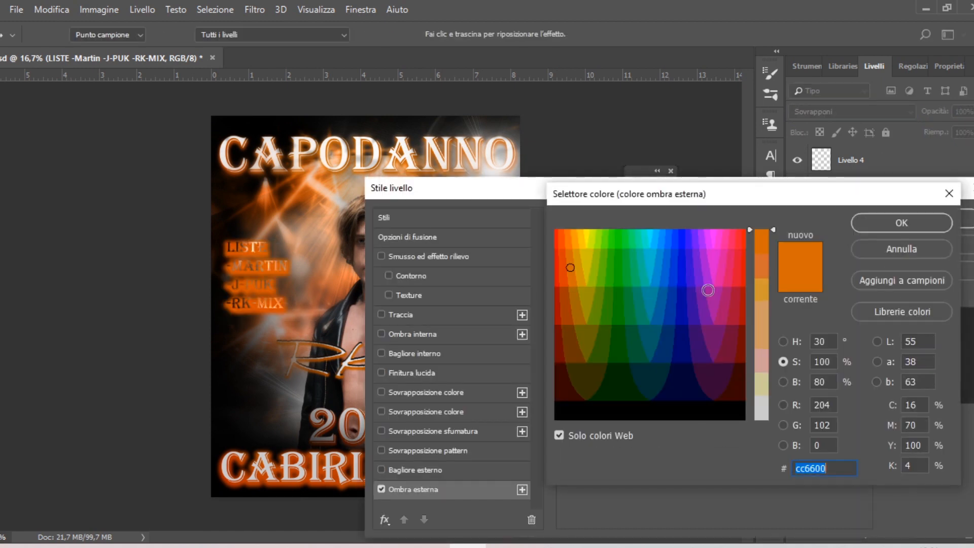
left_click(761, 414)
left_click(739, 239)
left_click(901, 223)
left_click_drag(668, 323, 644, 321)
mouse_move(711, 260)
left_mouse_down()
mouse_move(693, 261)
mouse_move(713, 262)
left_mouse_up()
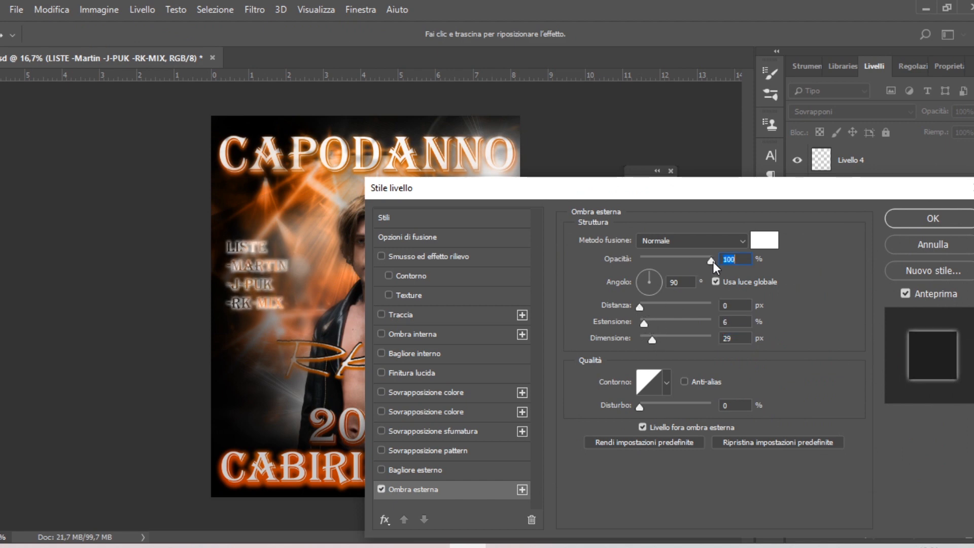
left_click_drag(637, 324, 636, 323)
left_click_drag(653, 339, 643, 341)
left_click_drag(640, 323, 649, 340)
key("Return")
- Insert spaces after the dashes of the three list lines and add a colon after LISTE
key("t")
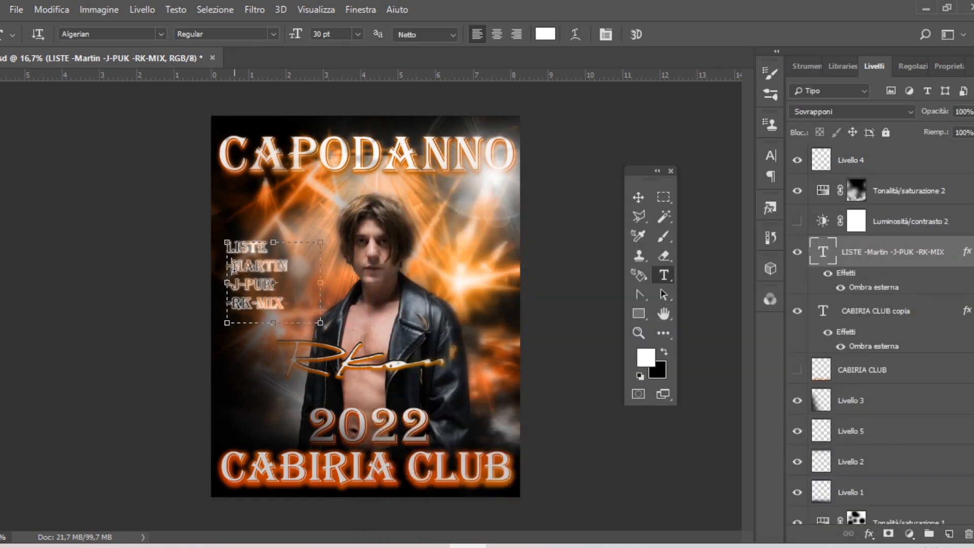
left_click(235, 283)
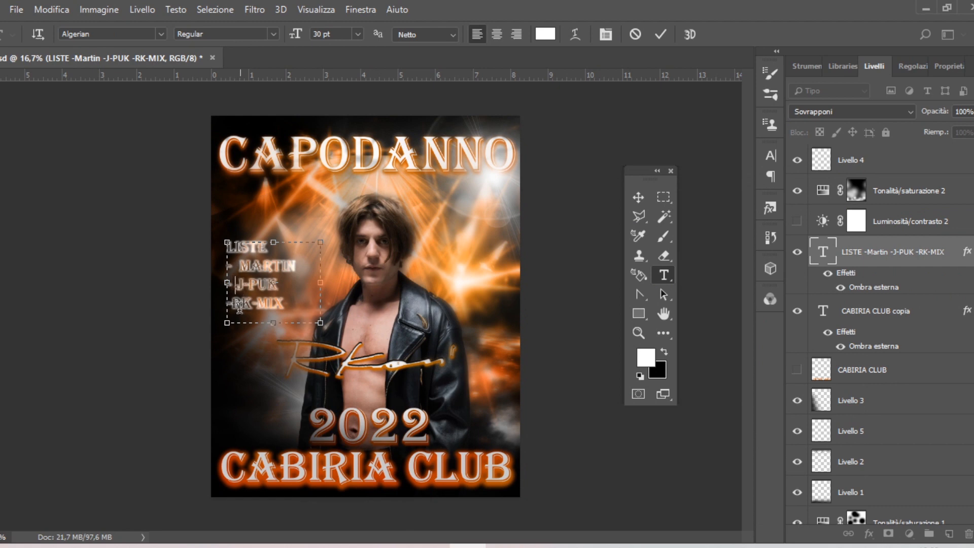
left_click(236, 285)
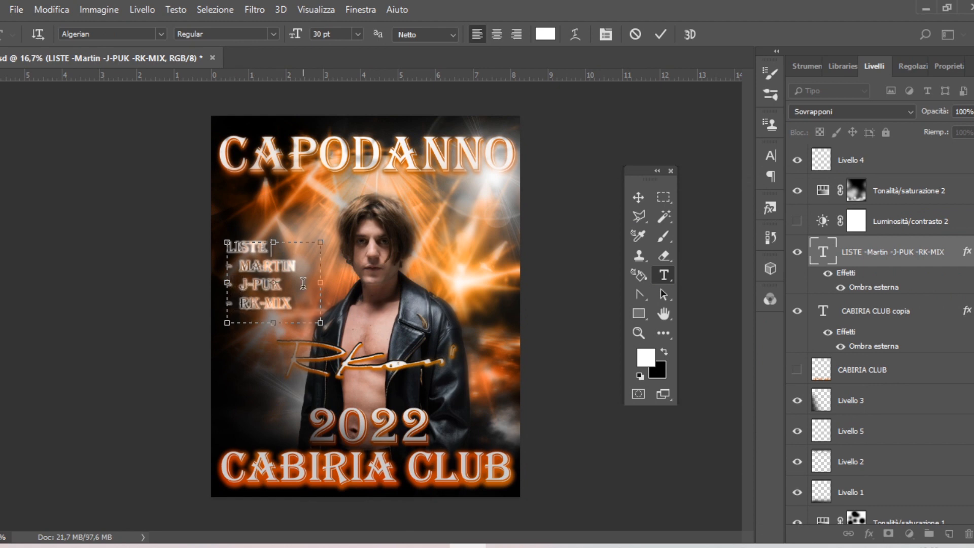
key("ctrl+Return")
key("v")
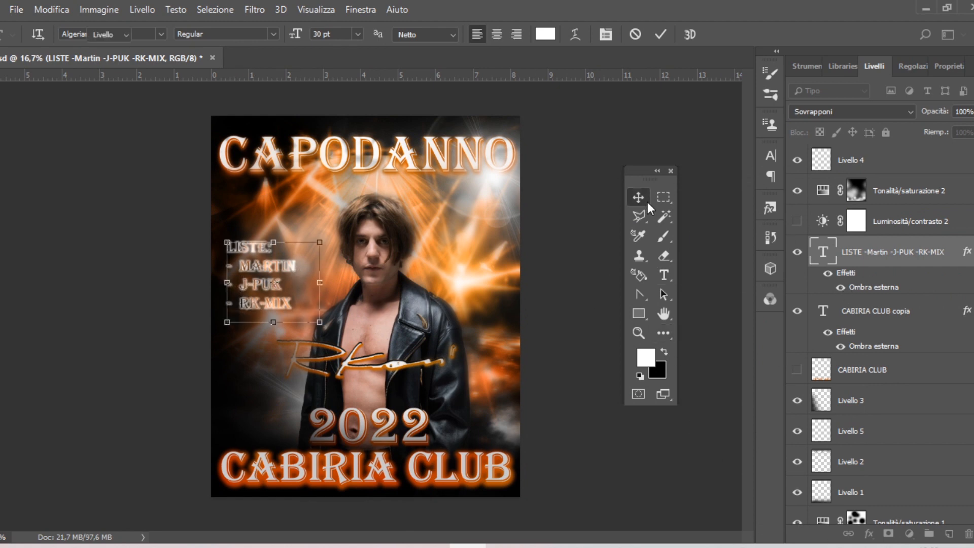
- Add an Ombra interna effect to the LISTE text layer
double_click(846, 288)
left_click(381, 333)
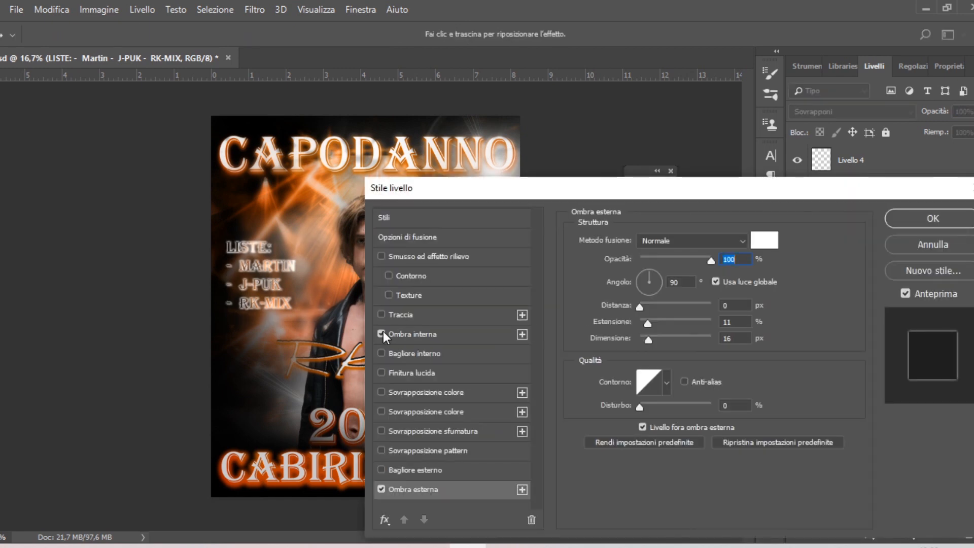
left_click(934, 219)
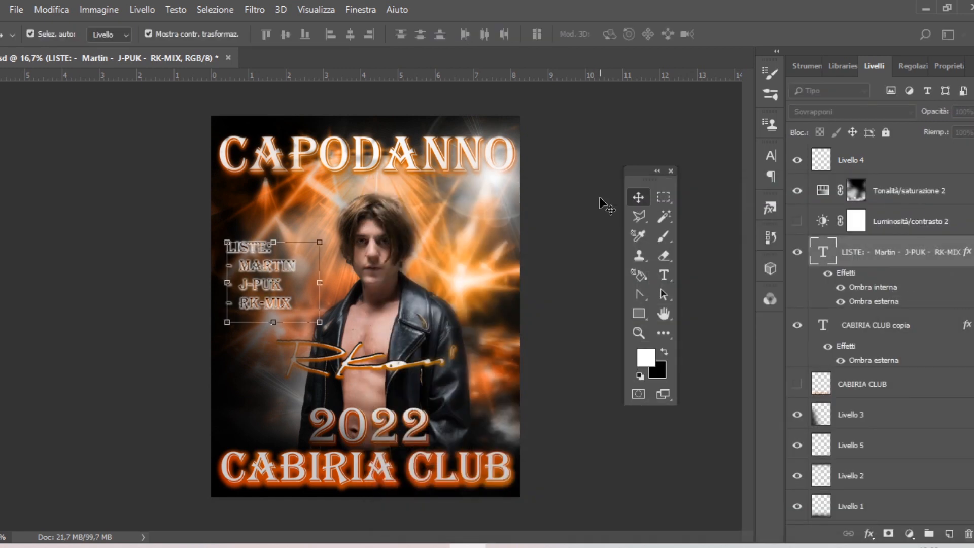
- Try the LISTE text at 83% fill and 80% opacity, and restore both to 100%
left_click(317, 272)
left_click(852, 265)
left_click(970, 133)
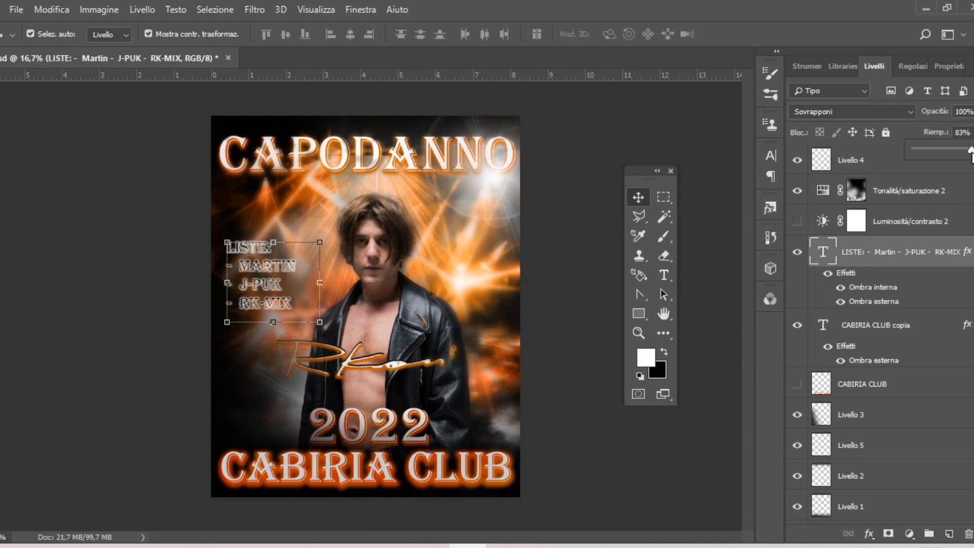
left_click(973, 111)
left_click_drag(968, 129, 971, 128)
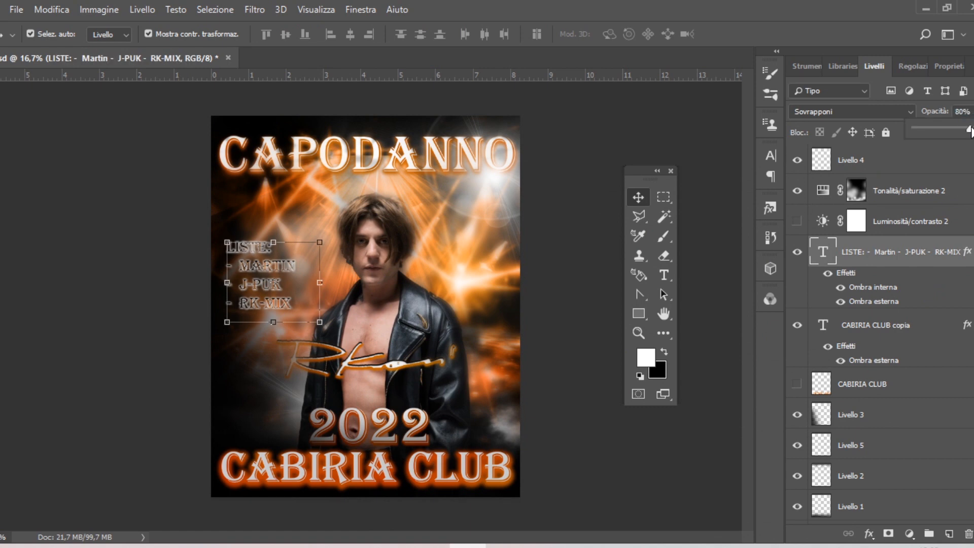
left_click(636, 139)
left_click(874, 265)
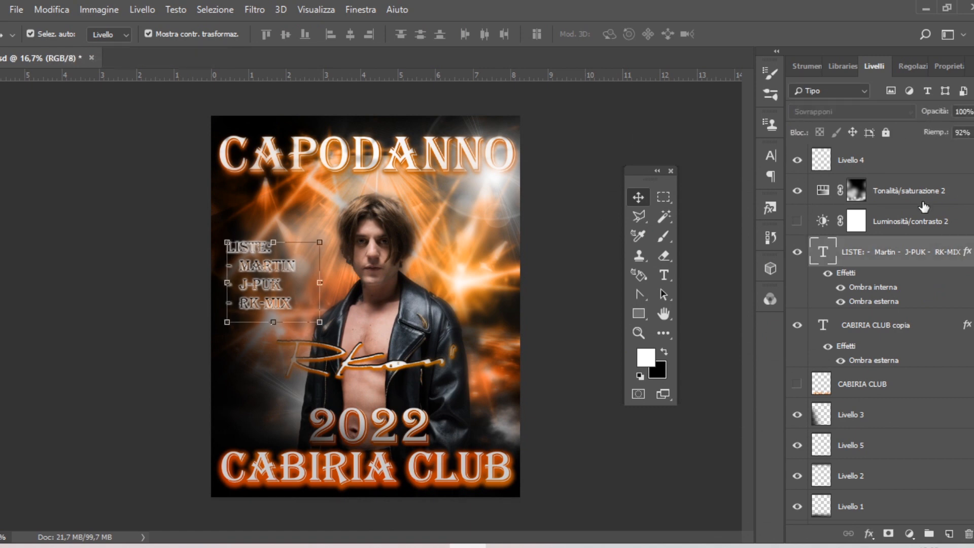
left_click(971, 132)
left_click(614, 226)
scroll(807, 456, "down", 4)
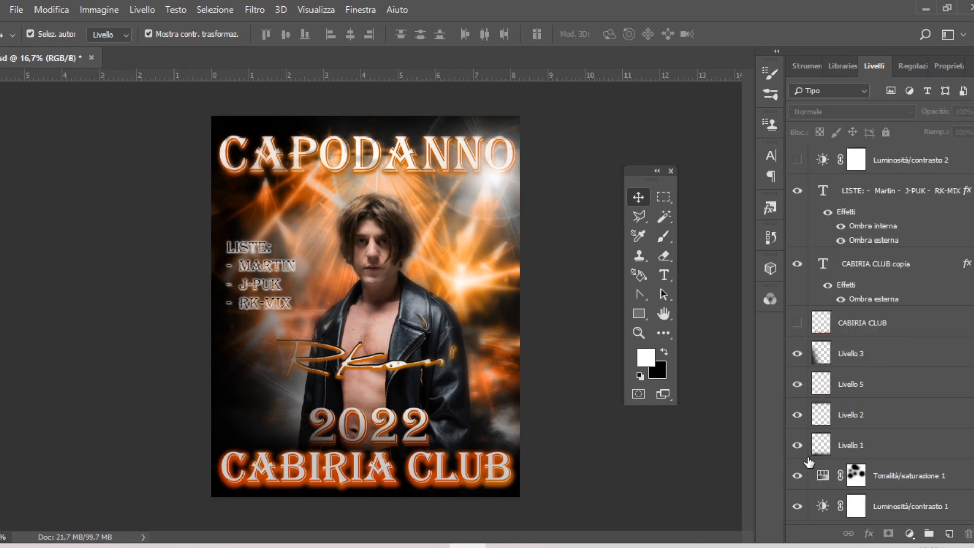
left_click(798, 480)
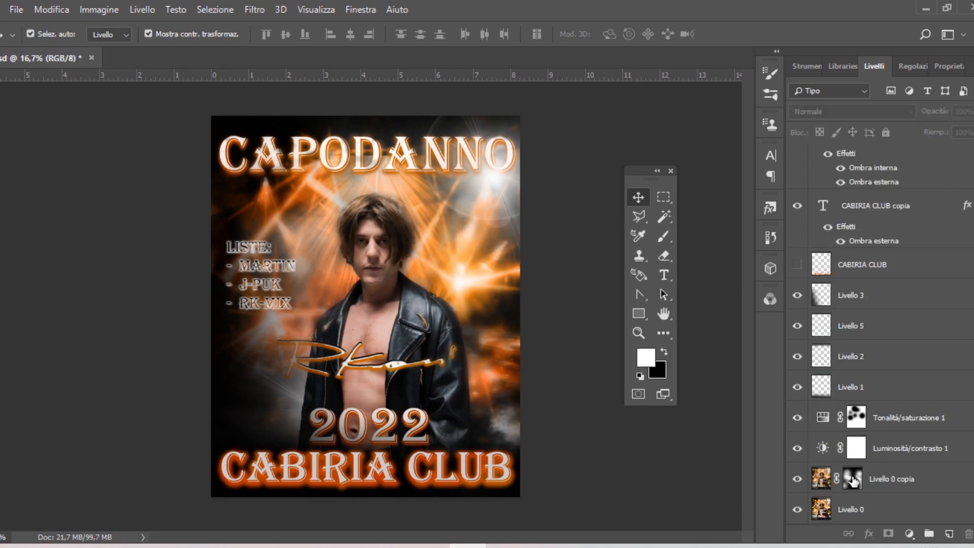
left_click(852, 479)
left_click(664, 237)
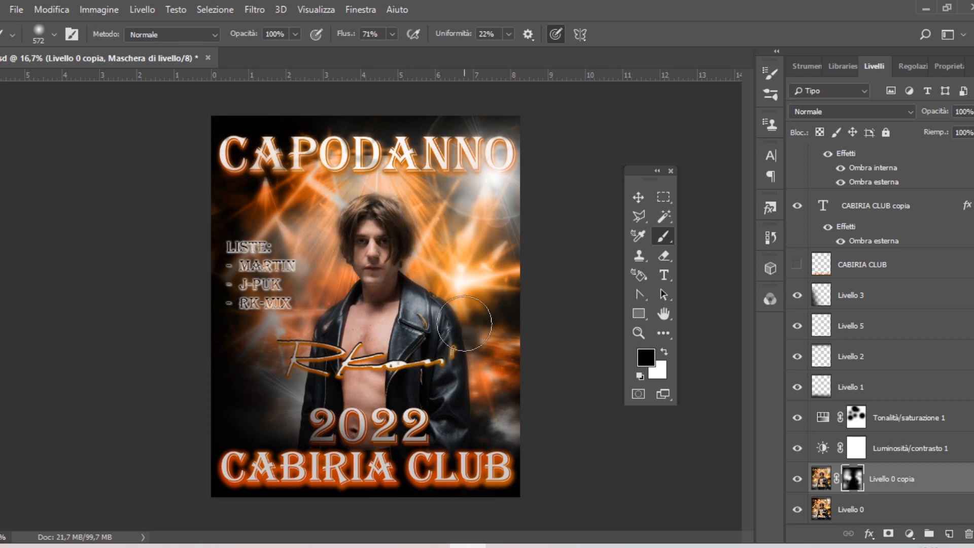
key("x")
left_click(639, 197)
left_click(602, 225)
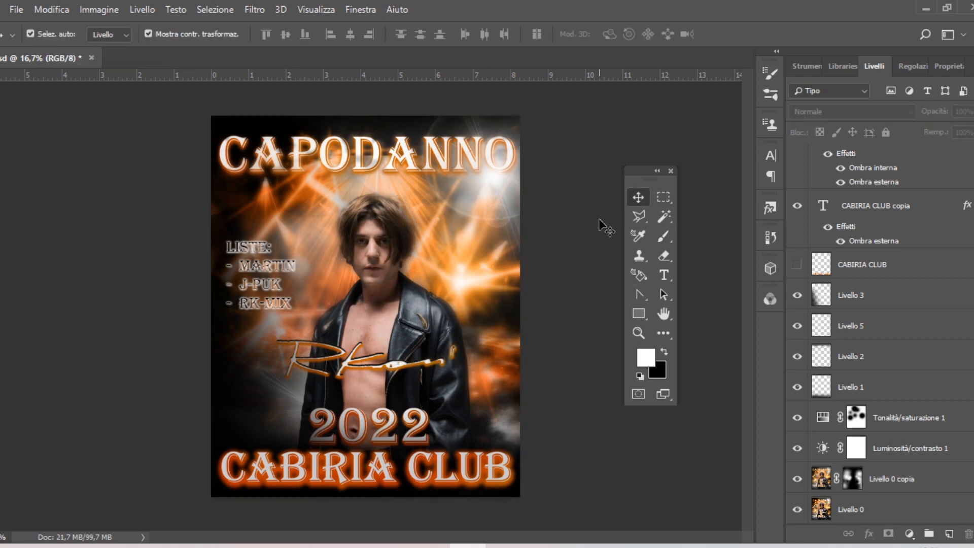
- Move the LISTE text about 0.42 inches towards the portrait and about 0.43 inches up
left_click(280, 266)
left_click(851, 226)
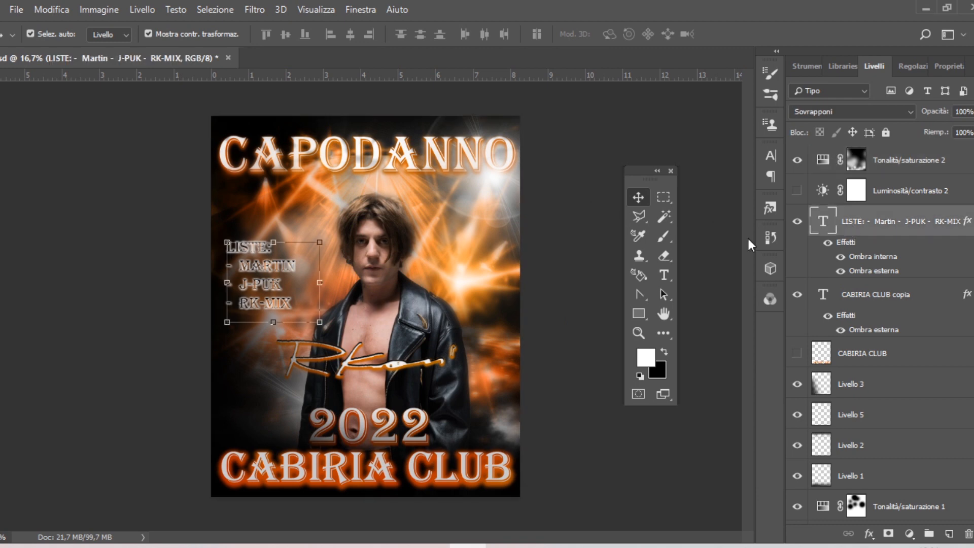
left_click(264, 269)
left_click(863, 222)
key("ctrl+t")
left_click_drag(278, 279, 294, 263)
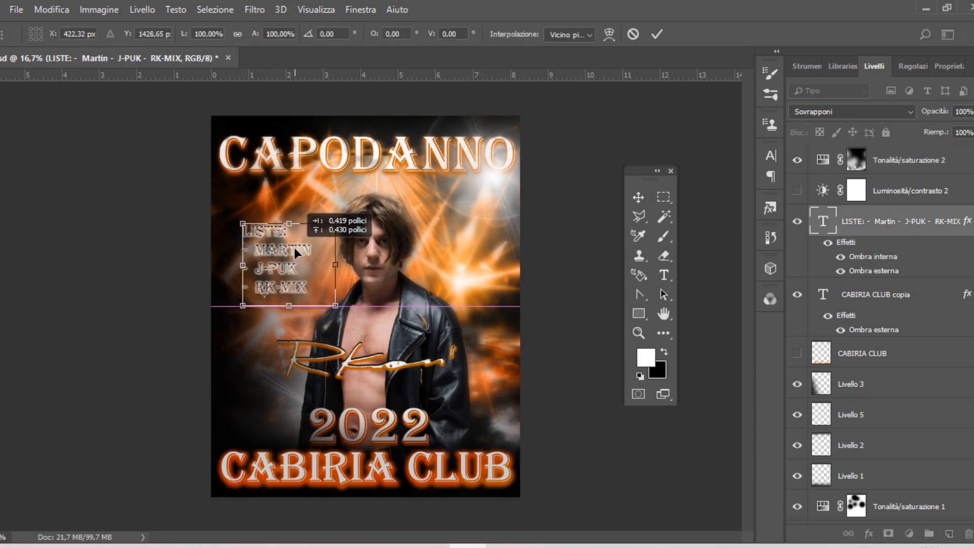
left_click(579, 223)
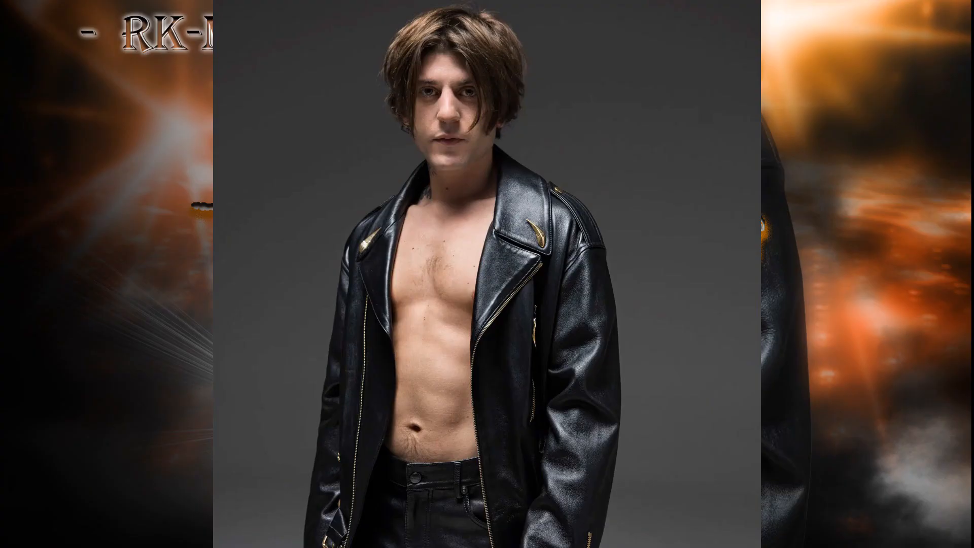